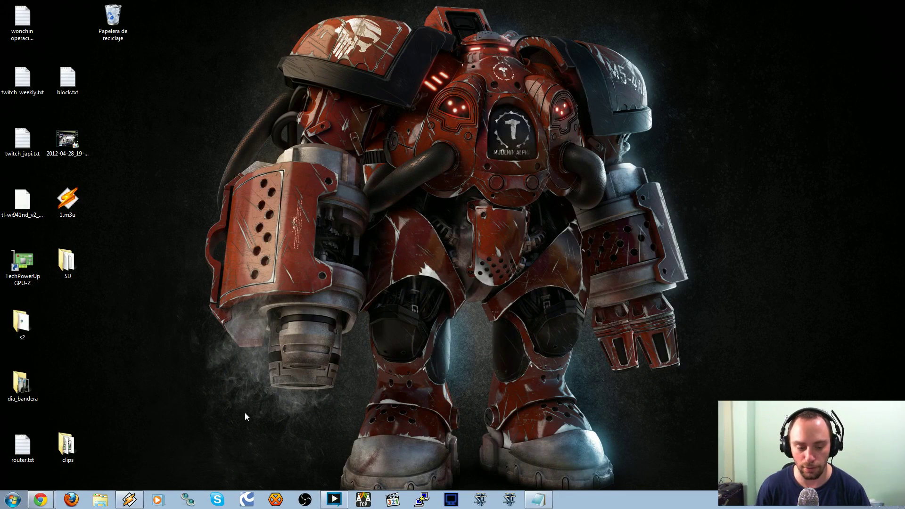
Switch to Chrome, open obsproject.com in a new tab and display the site in Spanish.
click(41, 500)
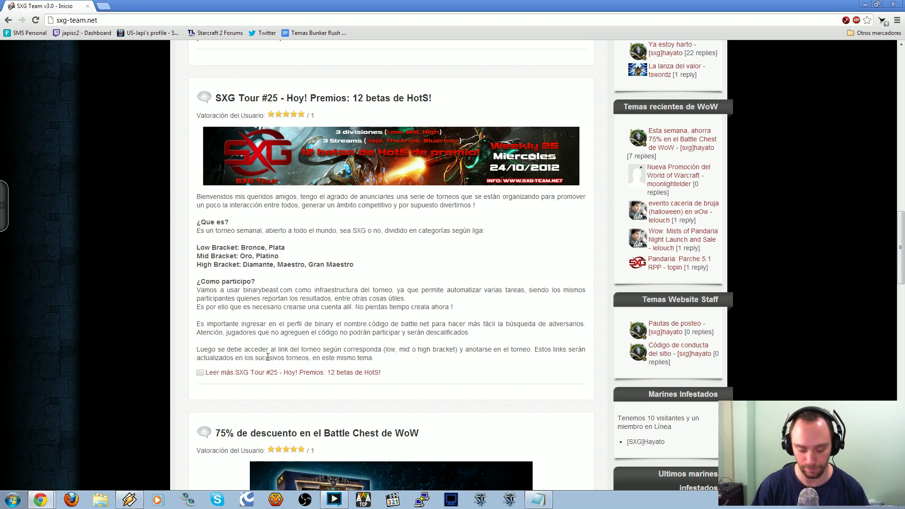
key(ctrl+t)
text(ob)
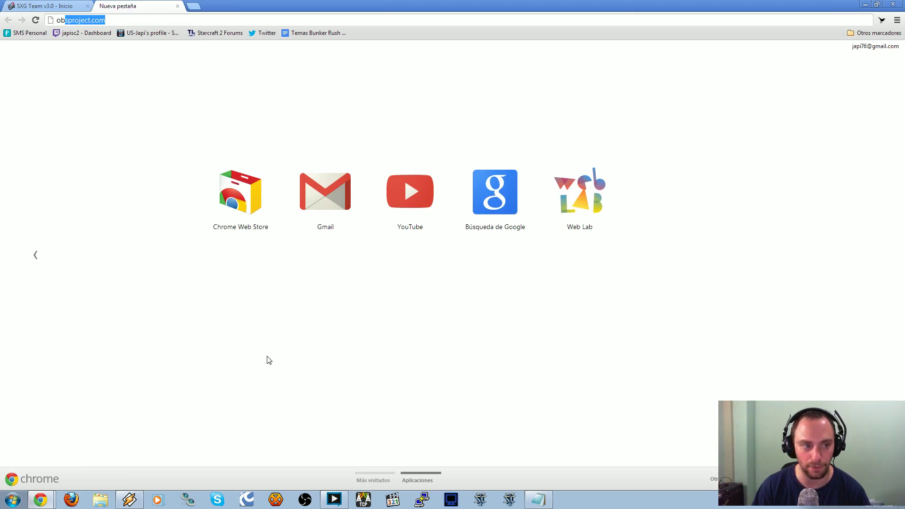
key(Return)
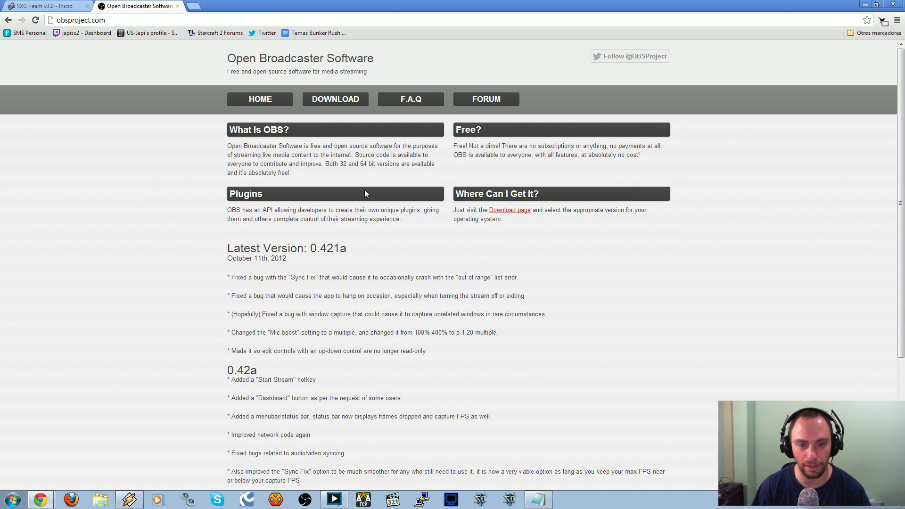
scroll(196, 257, down, 4)
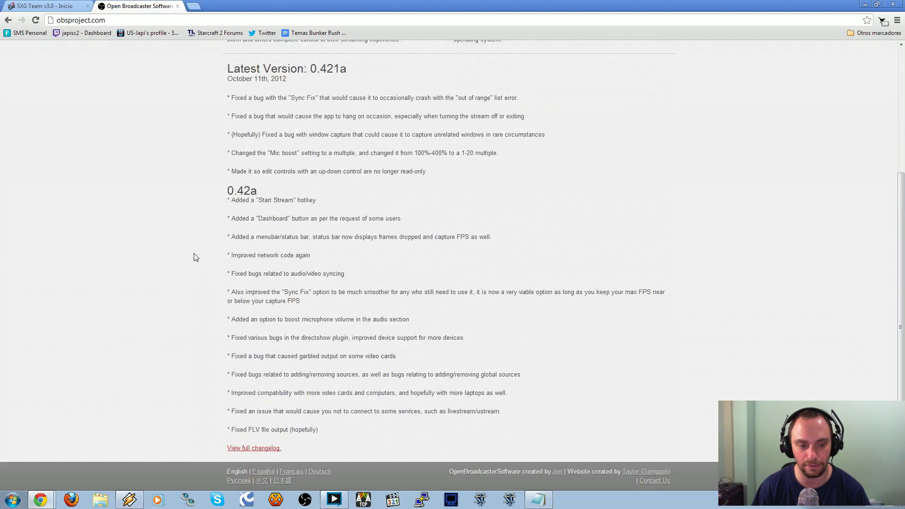
click(263, 471)
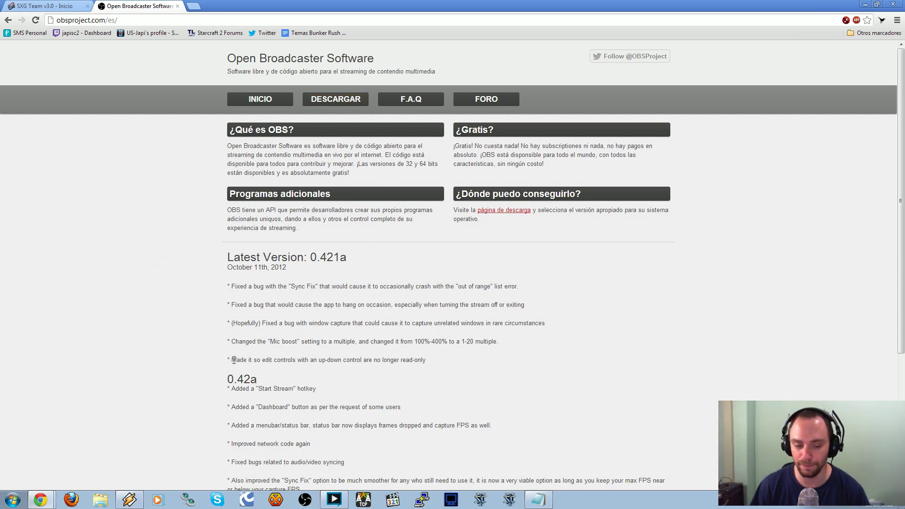
Minimize the browser, bring up the Notepad notes on OBS advantages, and move and enlarge their window toward the screen's centre.
click(865, 4)
click(543, 501)
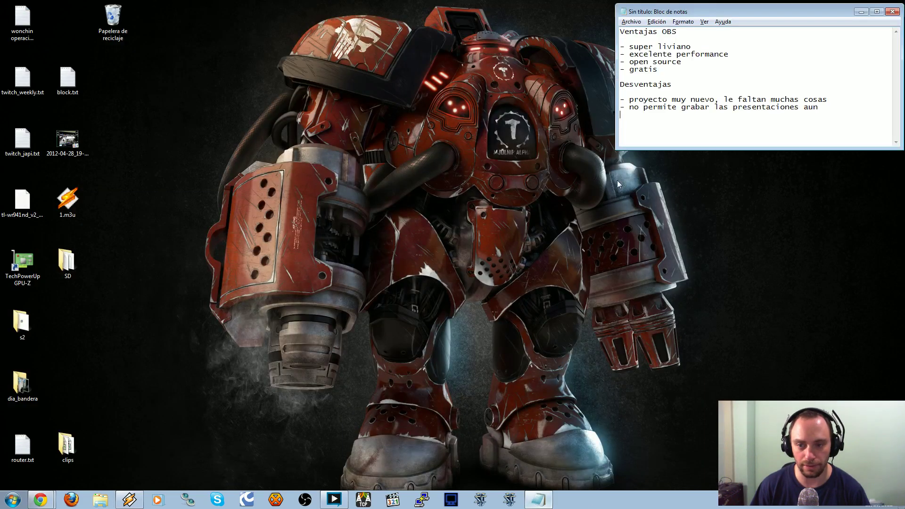
drag(680, 15, 250, 115)
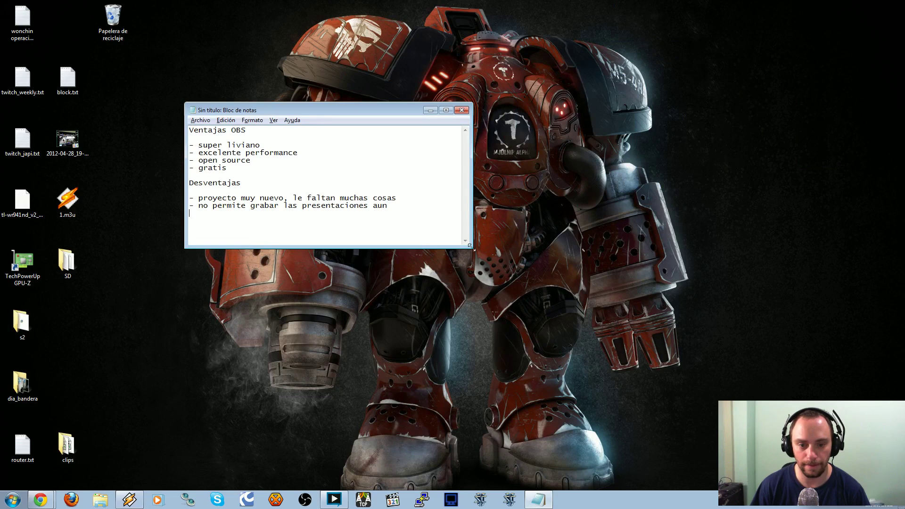
drag(470, 249, 709, 381)
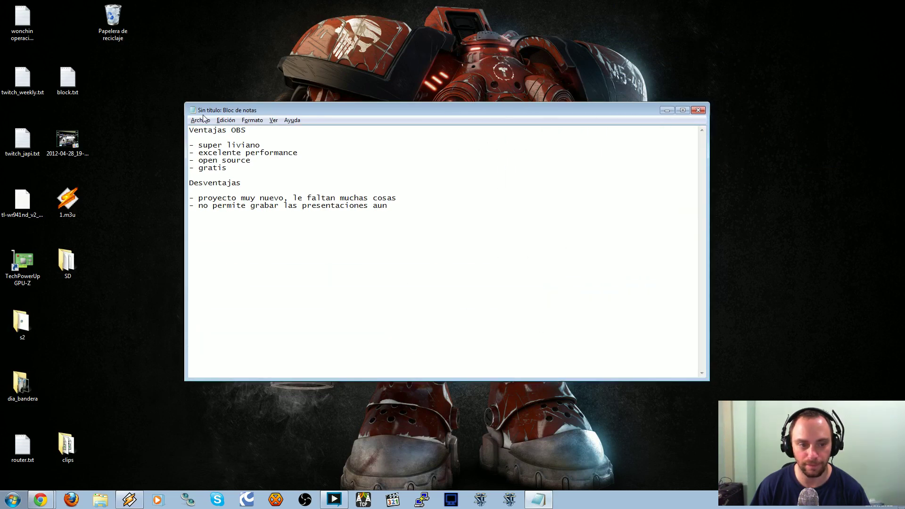
Highlight the "super liviano" line in the advantages list and clear the selection.
drag(190, 145, 260, 145)
click(299, 147)
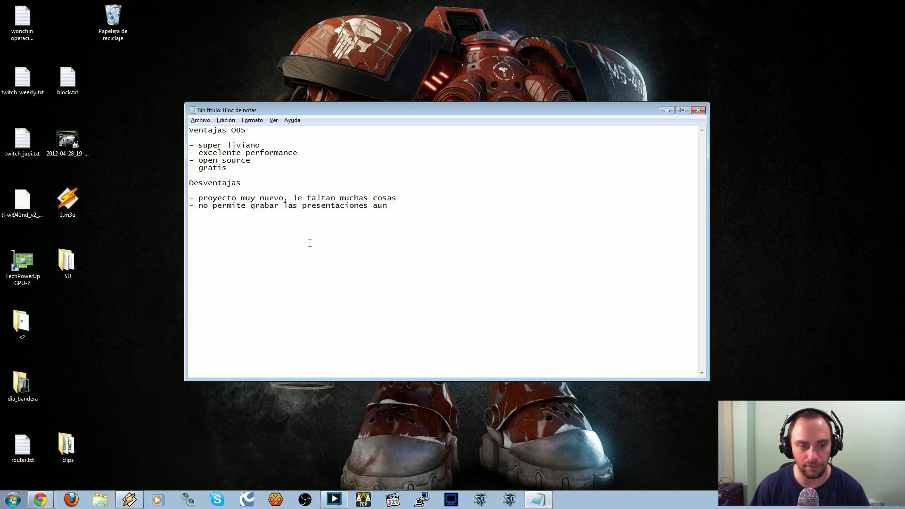
click(350, 351)
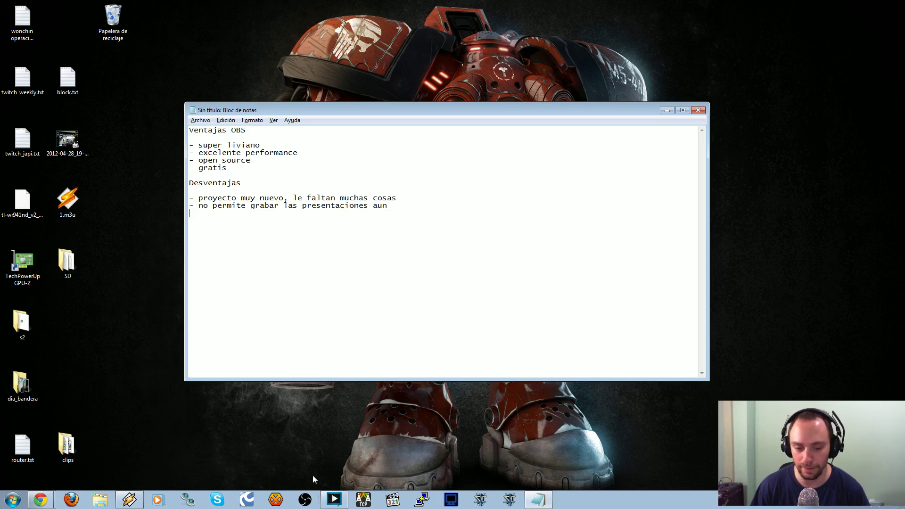
Launch Open Broadcaster Software twice to check how fast it starts, closing it each time.
click(304, 501)
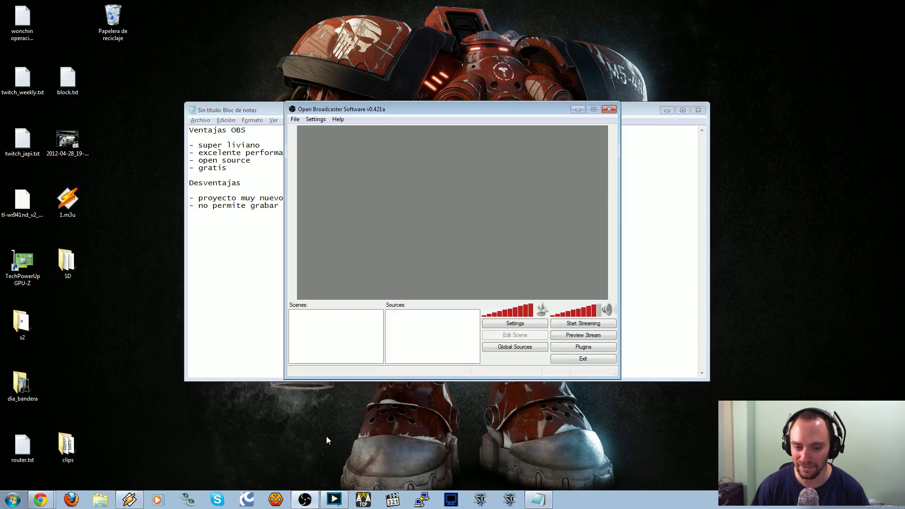
click(608, 109)
click(305, 501)
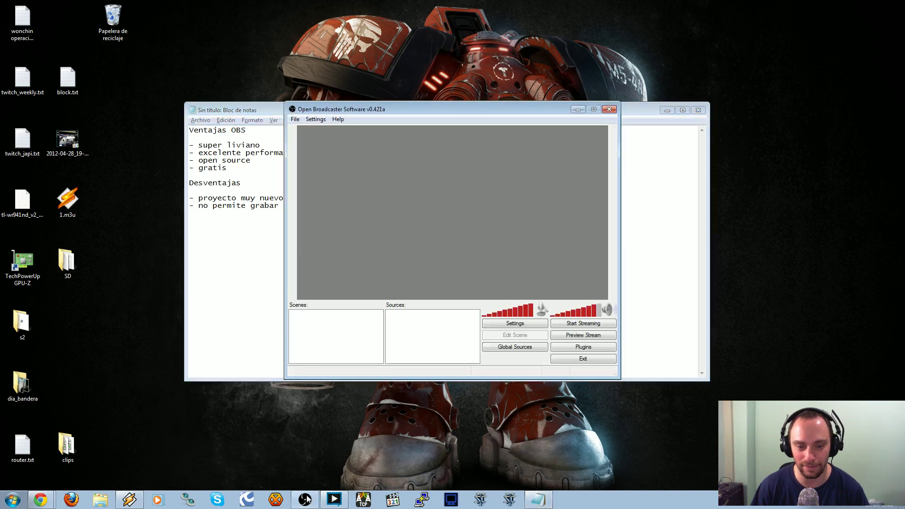
click(611, 111)
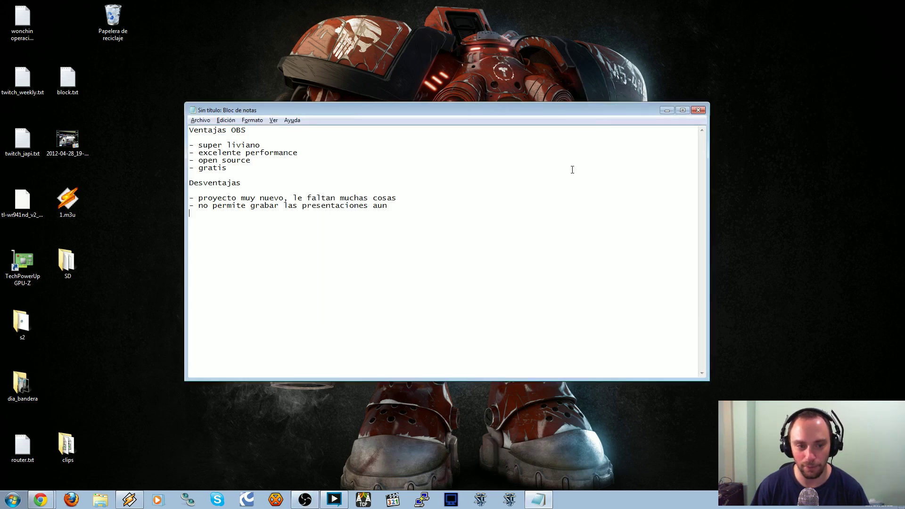
Highlight the "super liviano", "excelente performance" and "open source" advantages one after another in the Notepad notes.
drag(199, 145, 261, 146)
key(End)
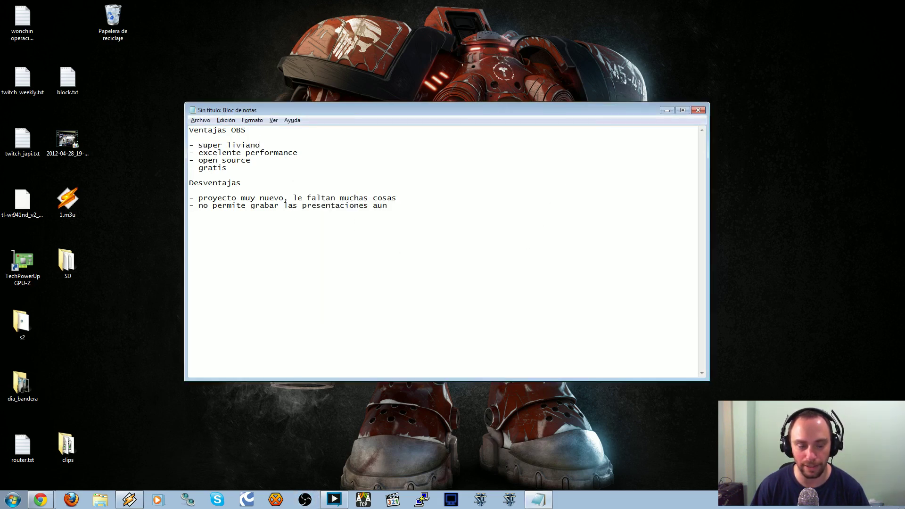
drag(195, 153, 317, 152)
key(End)
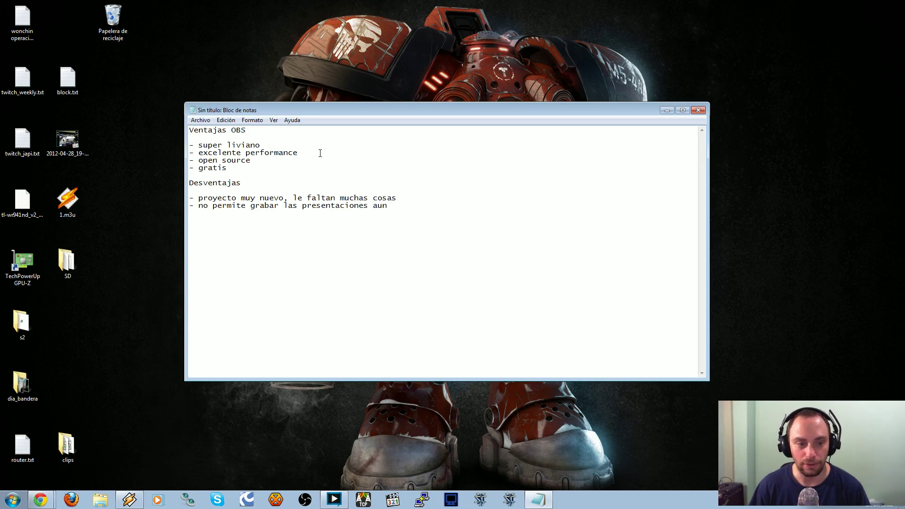
drag(191, 161, 252, 160)
key(Right)
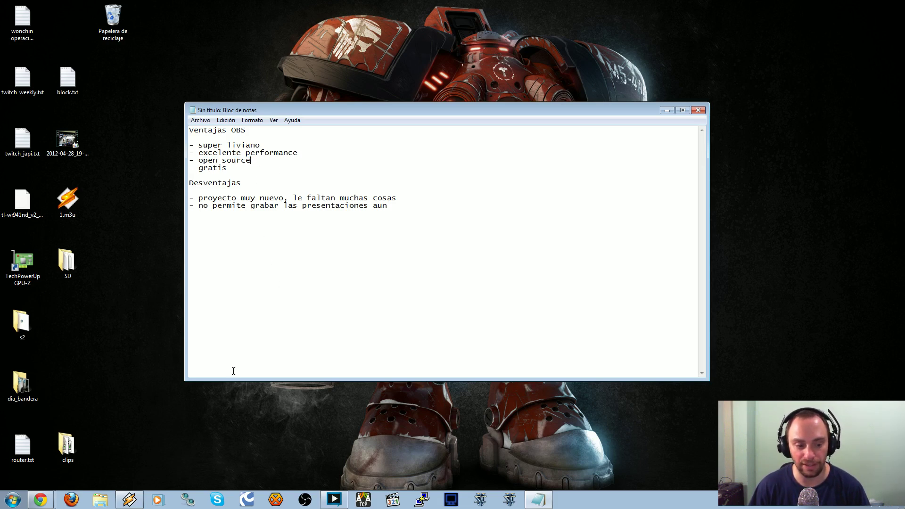
Switch back to Chrome and display the OBS website in English.
click(40, 500)
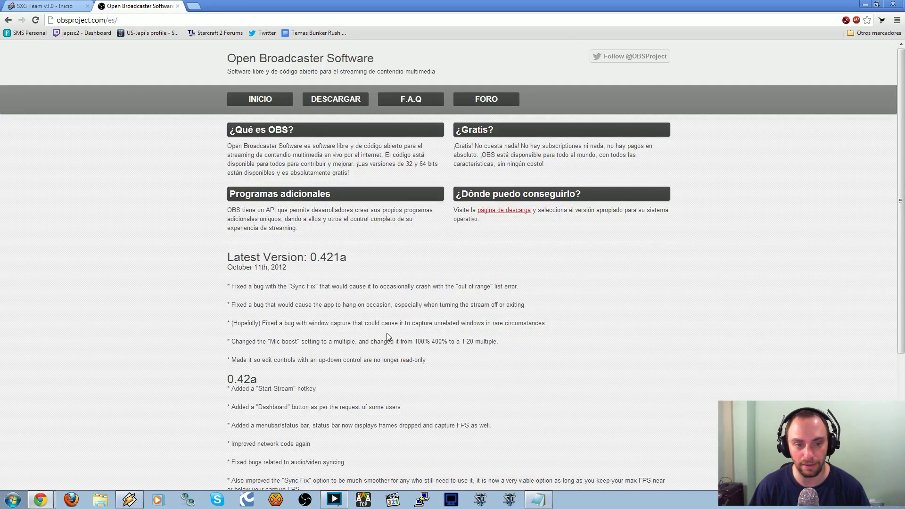
scroll(195, 388, down, 4)
click(247, 471)
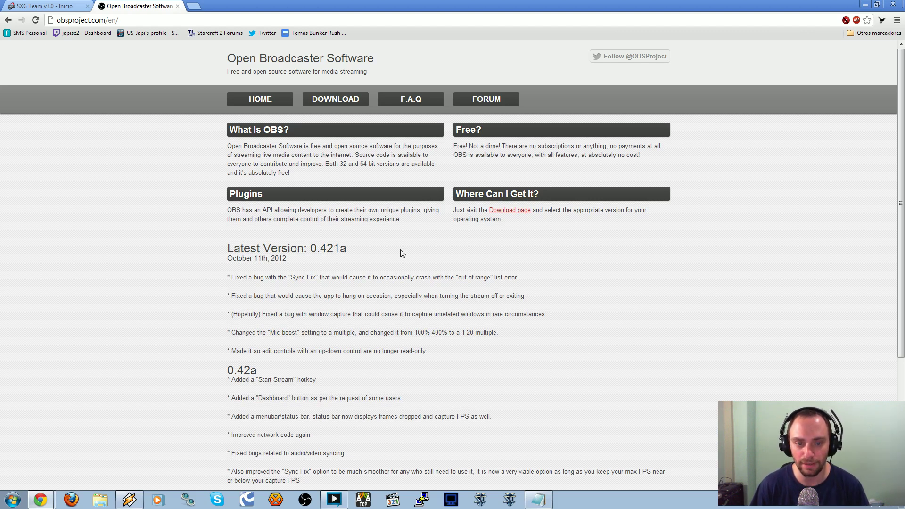
Go to the OBS forum's Announcements section and open the Daily/Test/R&D builds topic.
click(481, 99)
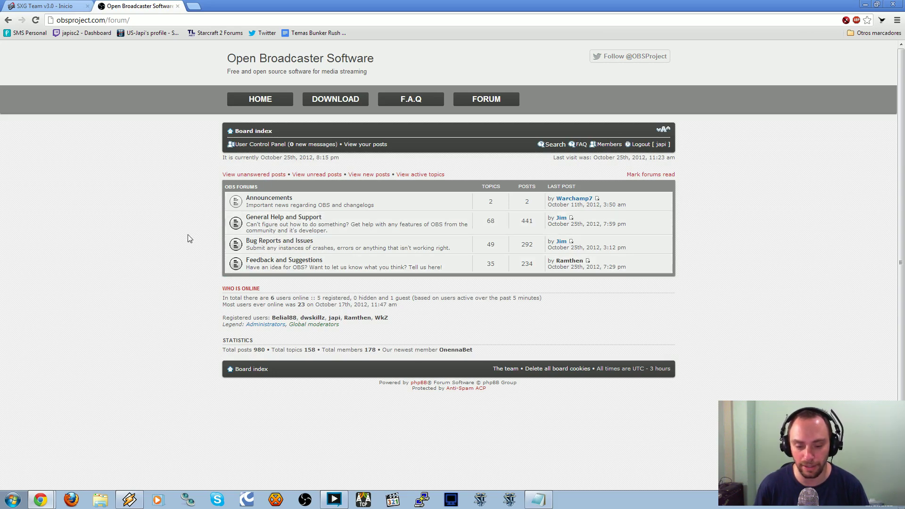
click(285, 198)
click(561, 207)
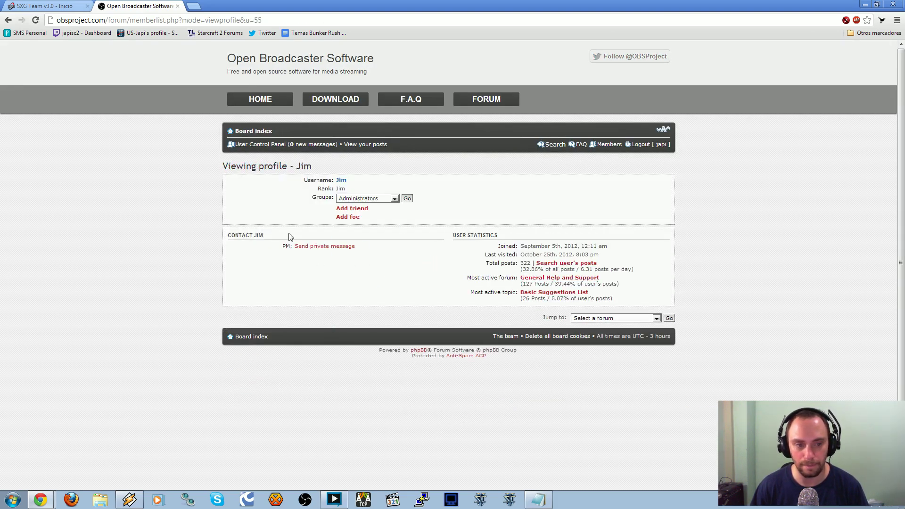
key(alt+Left)
click(278, 208)
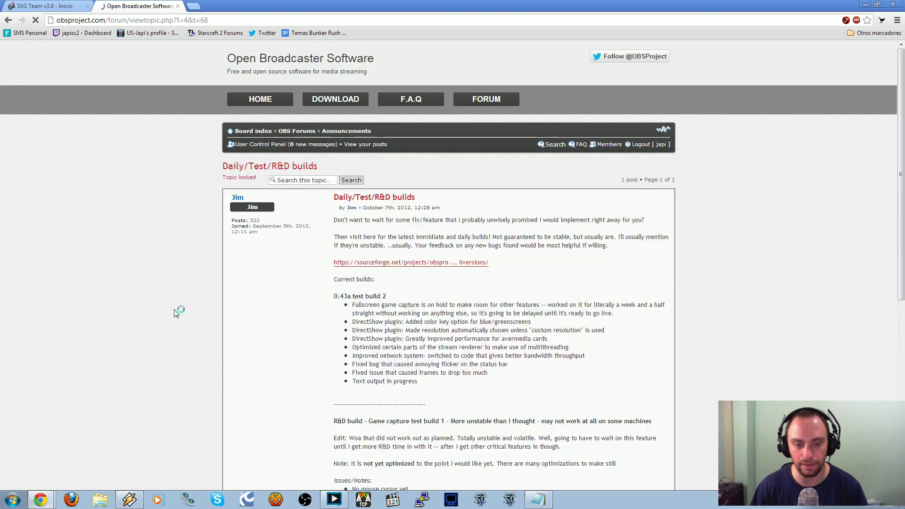
Examine the 0.43a test build 2 changes and the game capture R&D build notes, and return to the Announcements list.
scroll(244, 278, down, 2)
scroll(245, 278, up, 1)
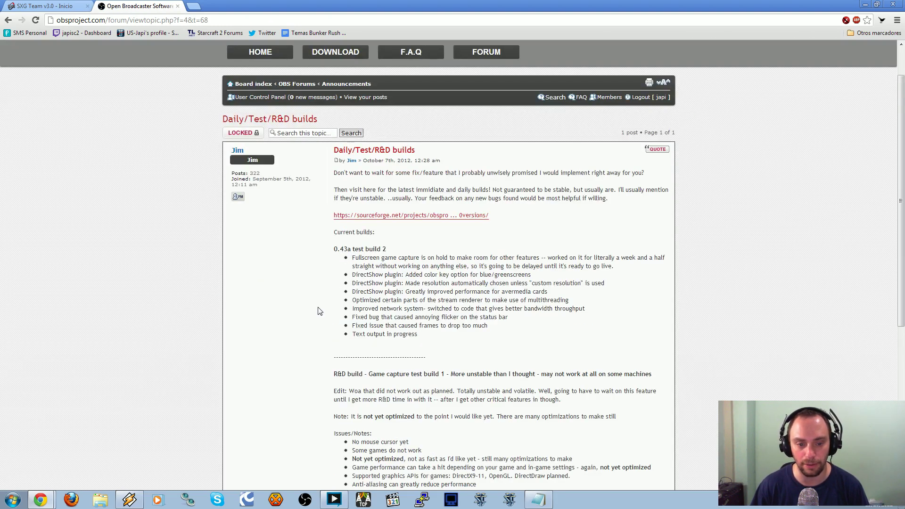
scroll(320, 311, down, 1)
scroll(395, 413, down, 2)
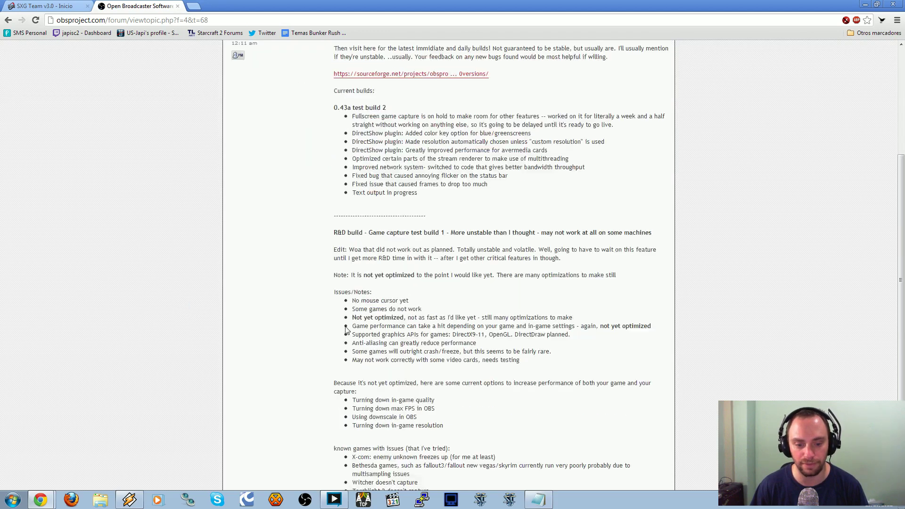
scroll(343, 390, up, 2)
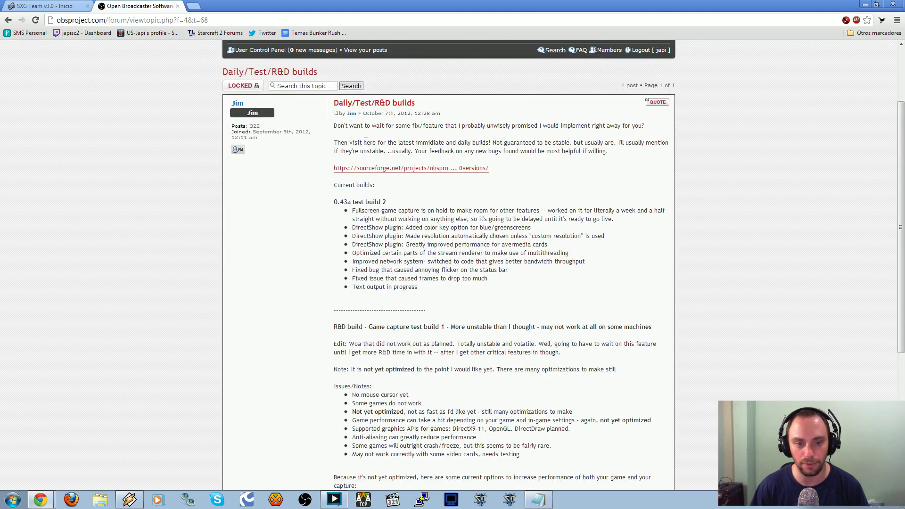
drag(329, 135, 489, 352)
click(350, 281)
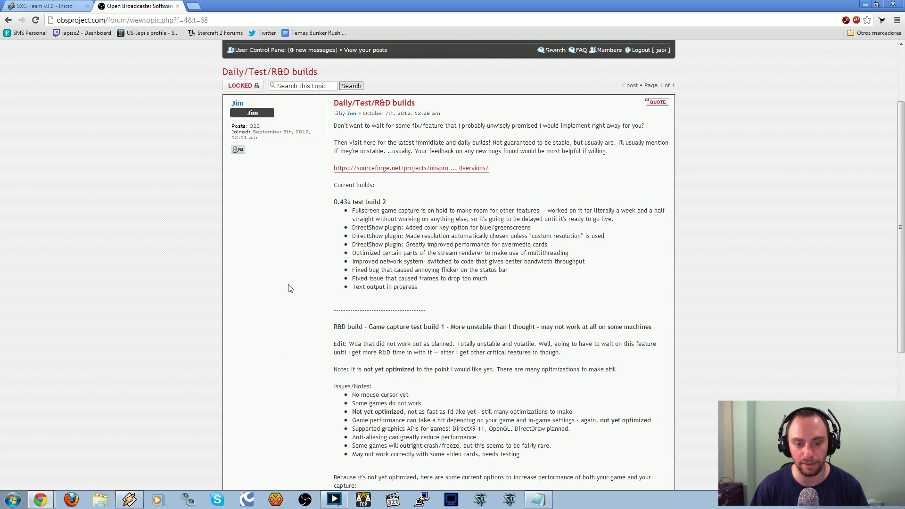
drag(332, 327, 578, 338)
click(579, 339)
key(alt+Left)
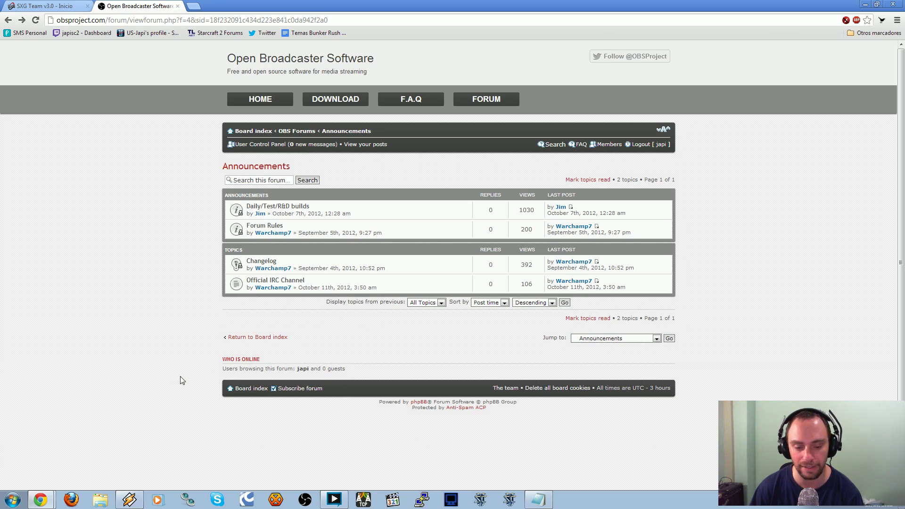
Launch Open Broadcaster Software, inspect the interface languages offered in its general settings, cancel the settings and close the program.
click(305, 500)
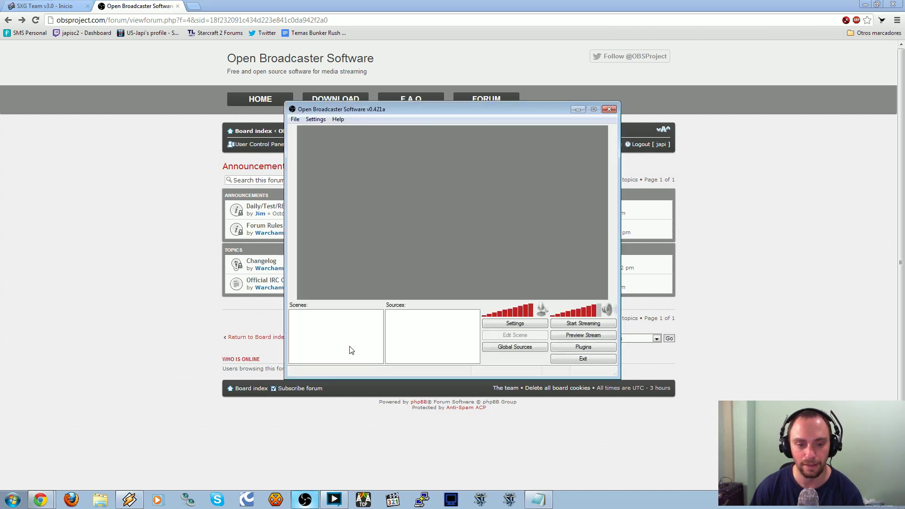
click(515, 325)
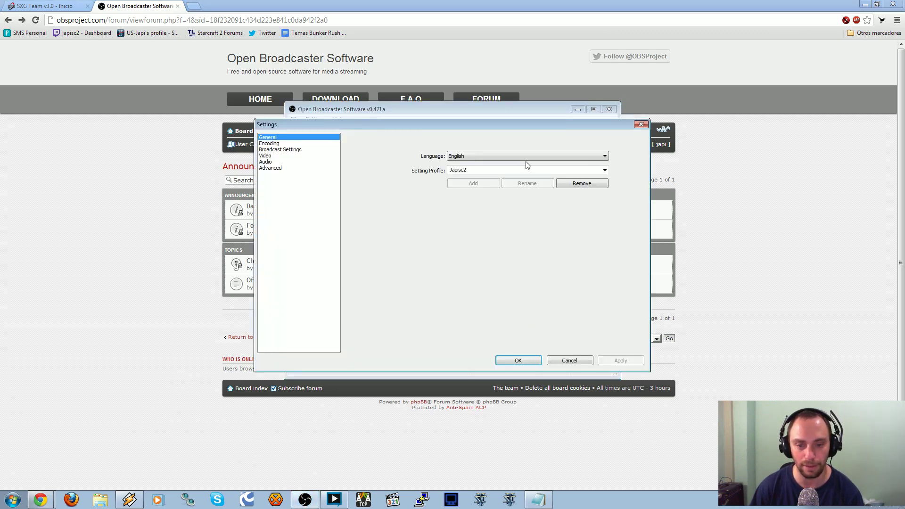
click(605, 156)
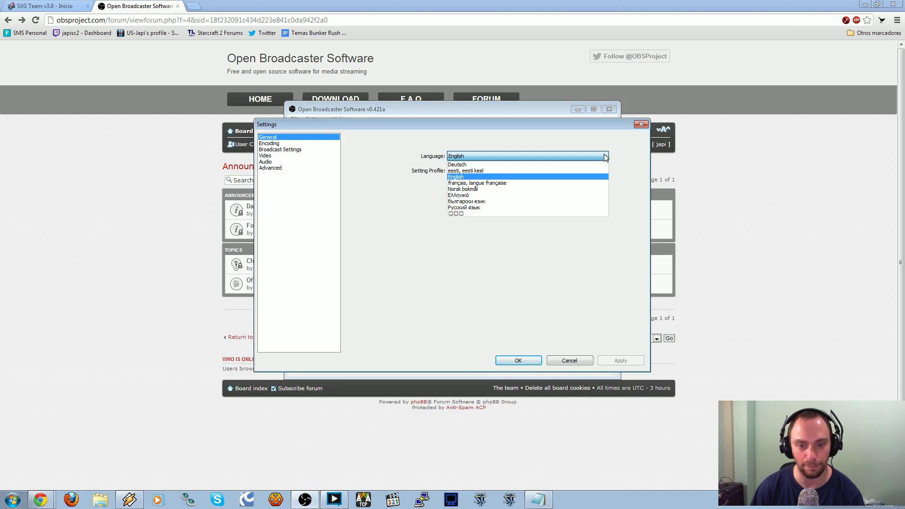
click(606, 158)
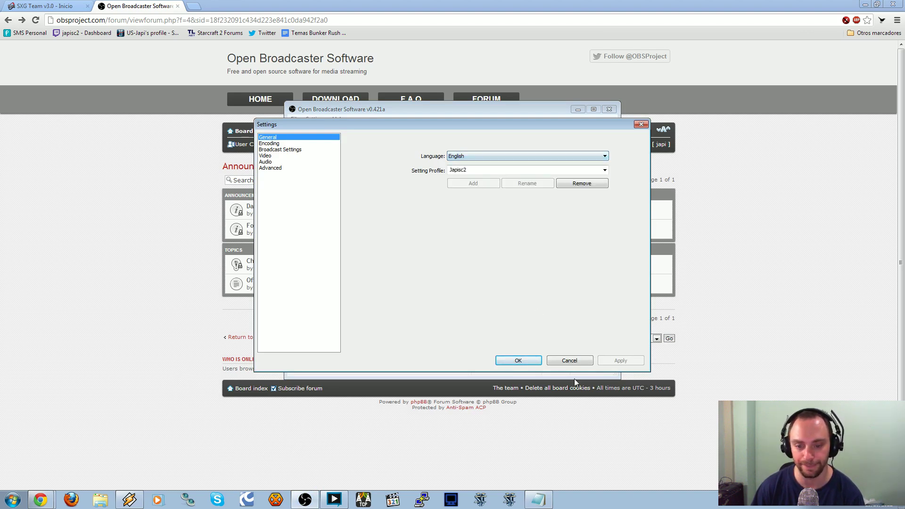
click(570, 361)
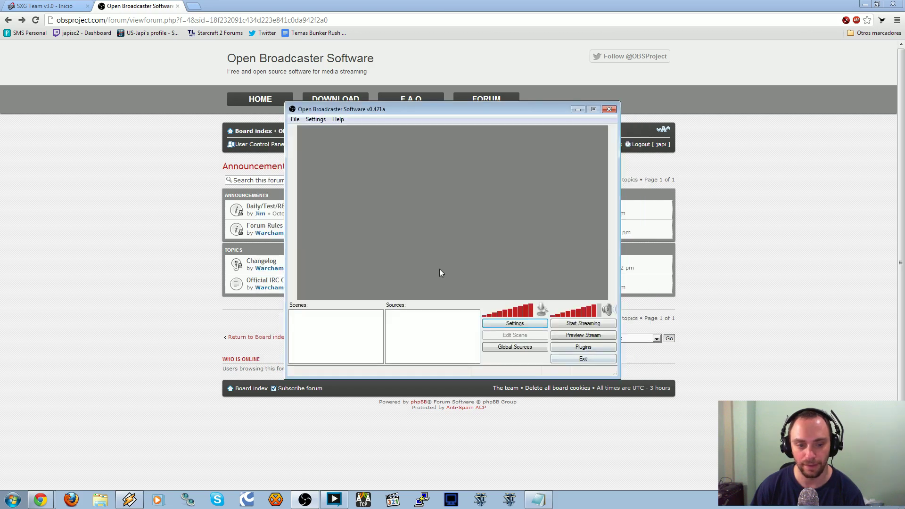
click(609, 109)
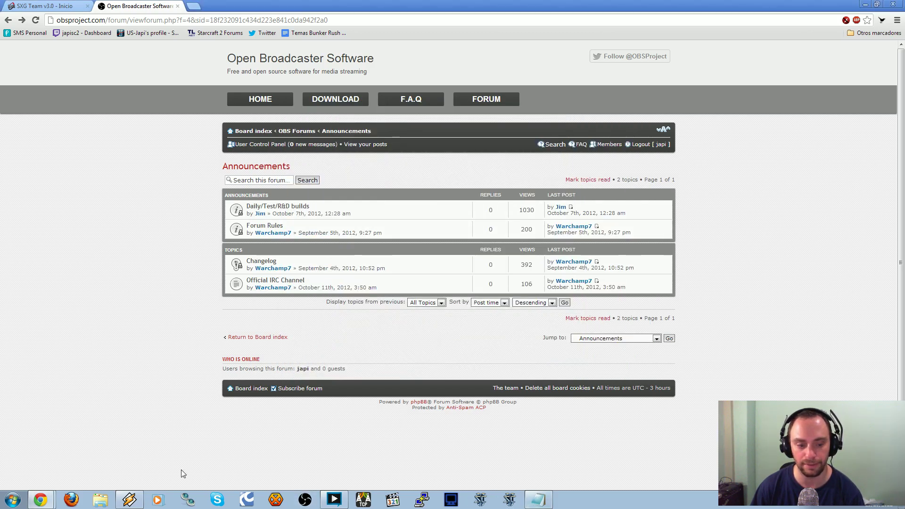
Minimize the browser to return to the Notepad notes and highlight the "open source" and "gratis" advantages.
click(865, 4)
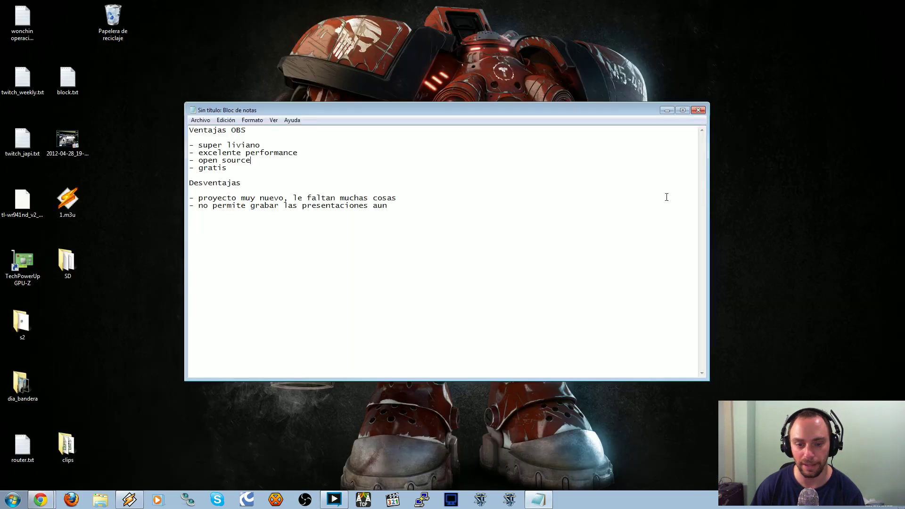
drag(197, 159, 297, 154)
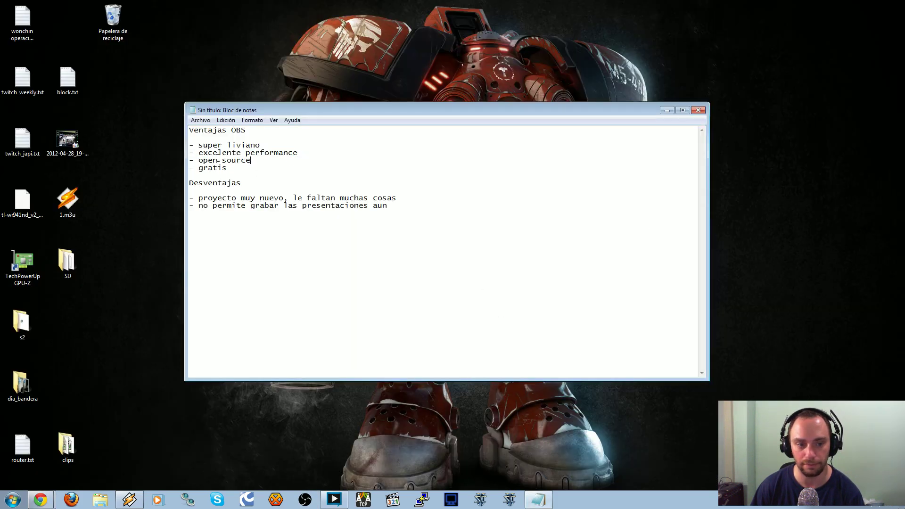
click(281, 161)
drag(189, 168, 277, 163)
key(shift+Home)
key(Down)
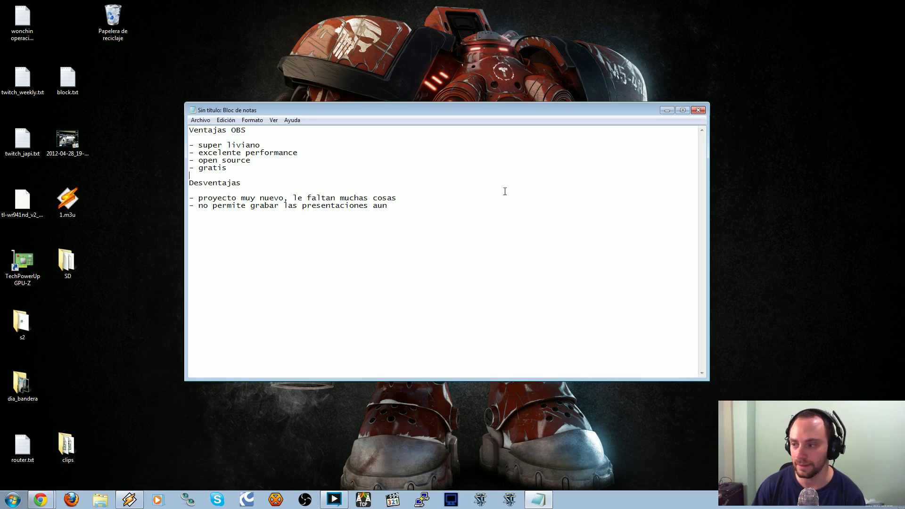
Highlight the two disadvantages in the notes: the very new project lacking features and the missing recording of presentations.
drag(189, 198, 397, 198)
click(397, 198)
drag(199, 198, 408, 206)
click(316, 200)
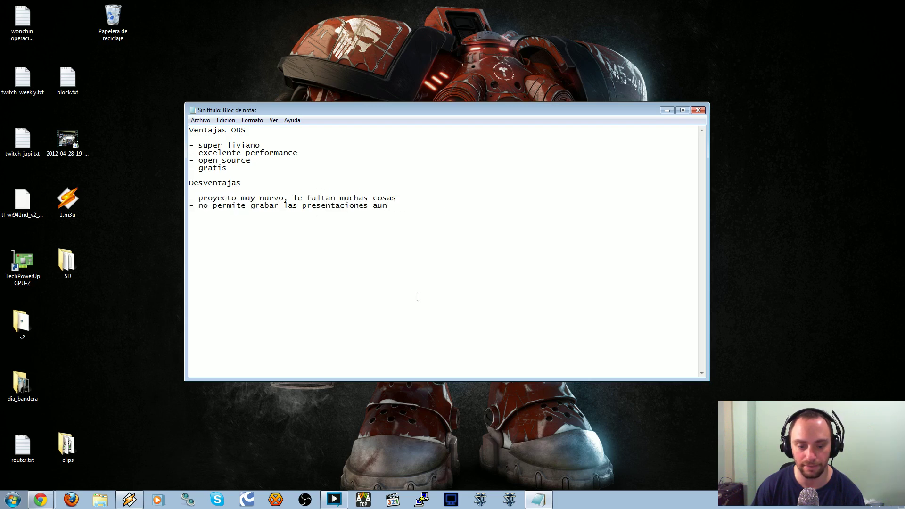
Launch Open Broadcaster Software, move its window aside to view it next to the notes, and close the program.
click(305, 500)
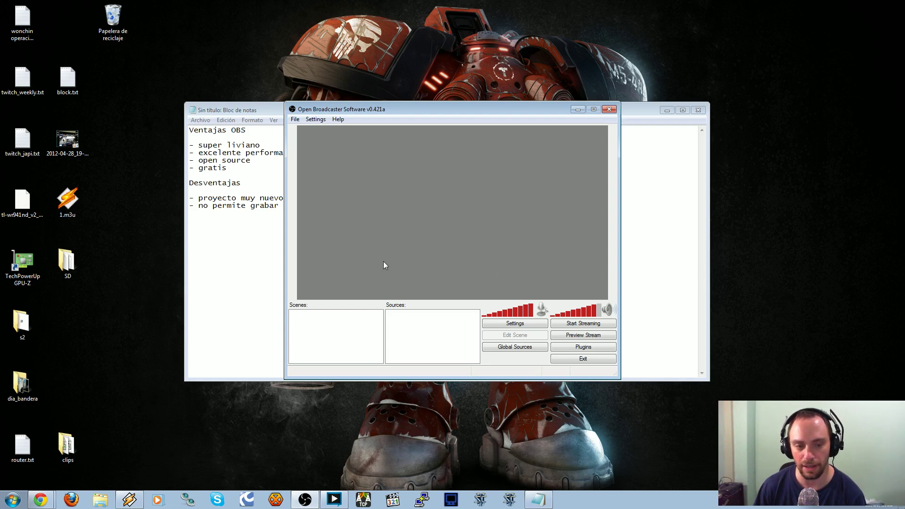
drag(430, 109, 513, 118)
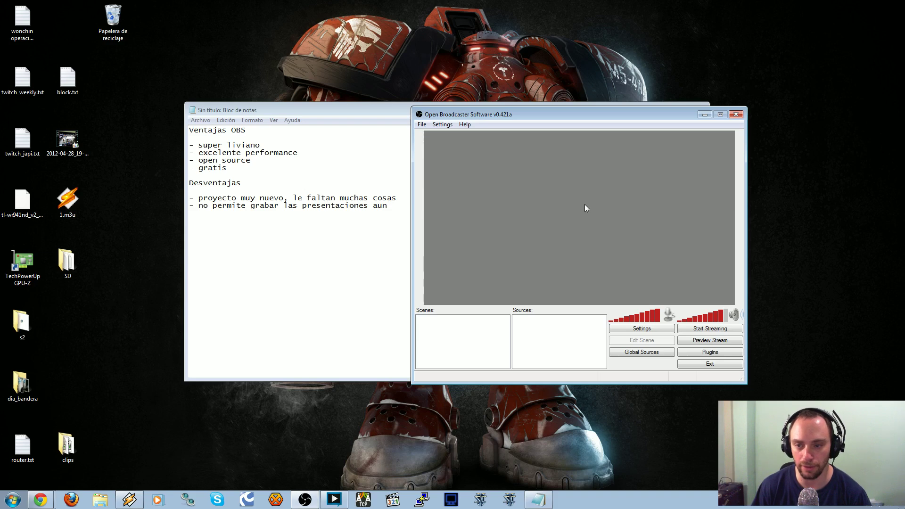
click(735, 114)
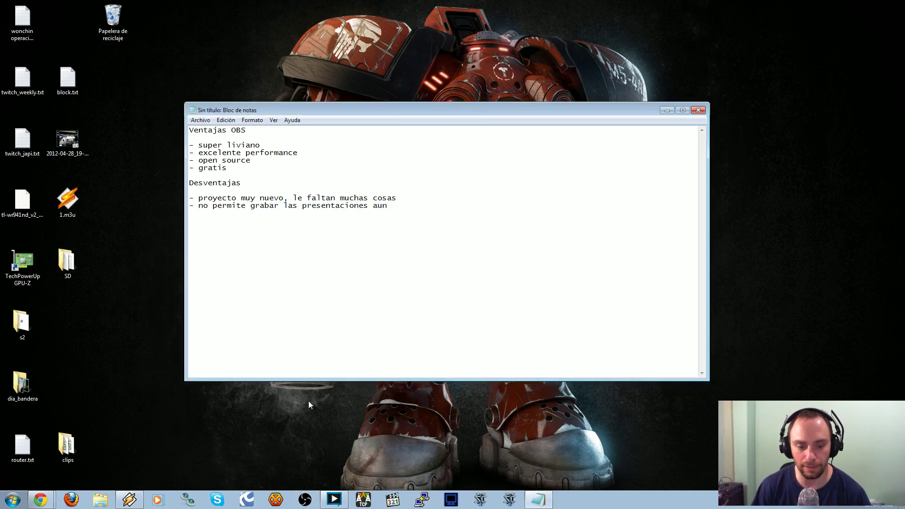
Relaunch Open Broadcaster Software, view the choices under Settings in its main window, and close the program again.
click(304, 501)
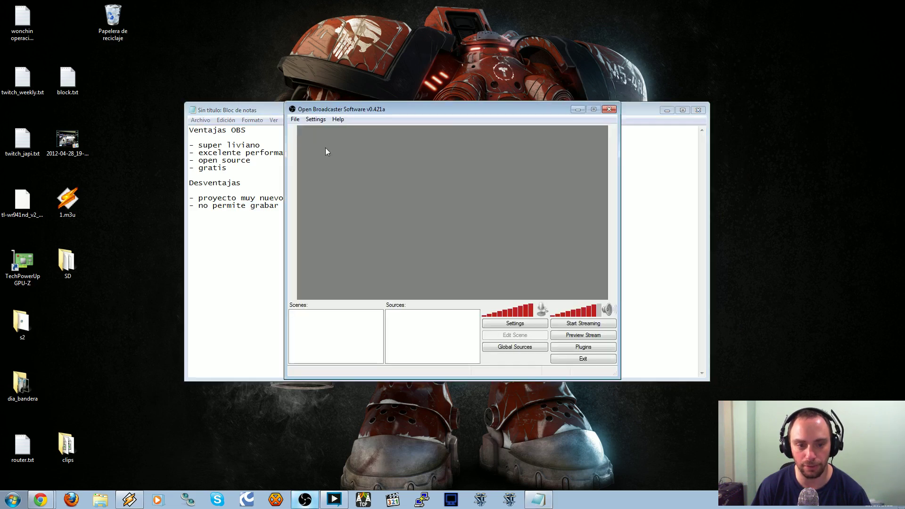
click(316, 119)
click(420, 223)
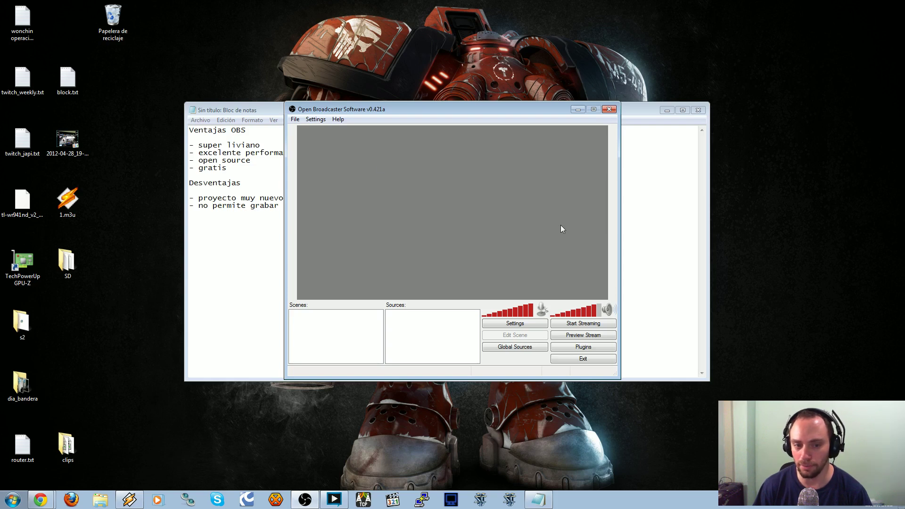
click(608, 112)
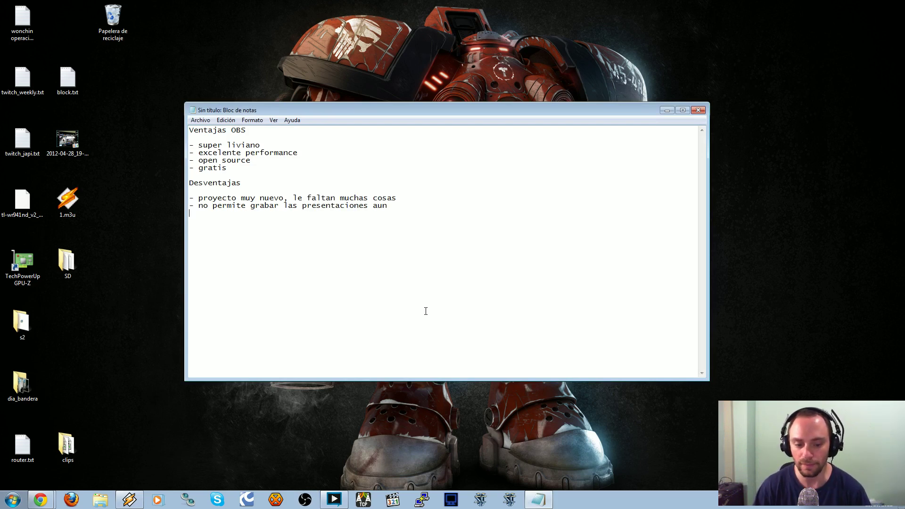
Switch to Chrome, view the download page of the OBS website, and minimize the browser.
click(38, 501)
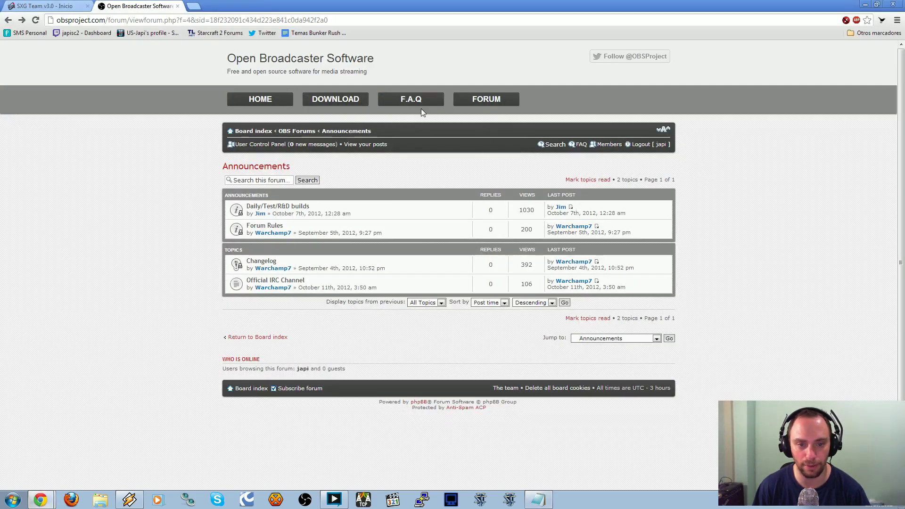
click(331, 98)
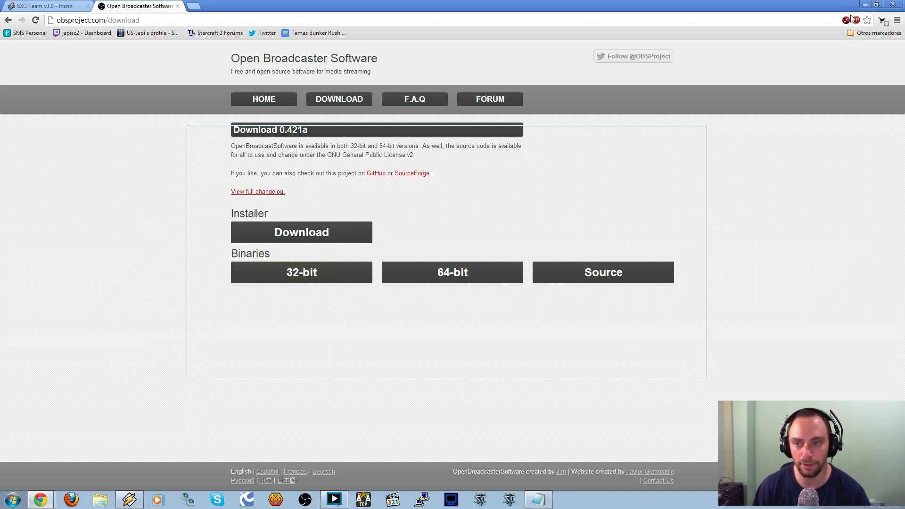
click(866, 5)
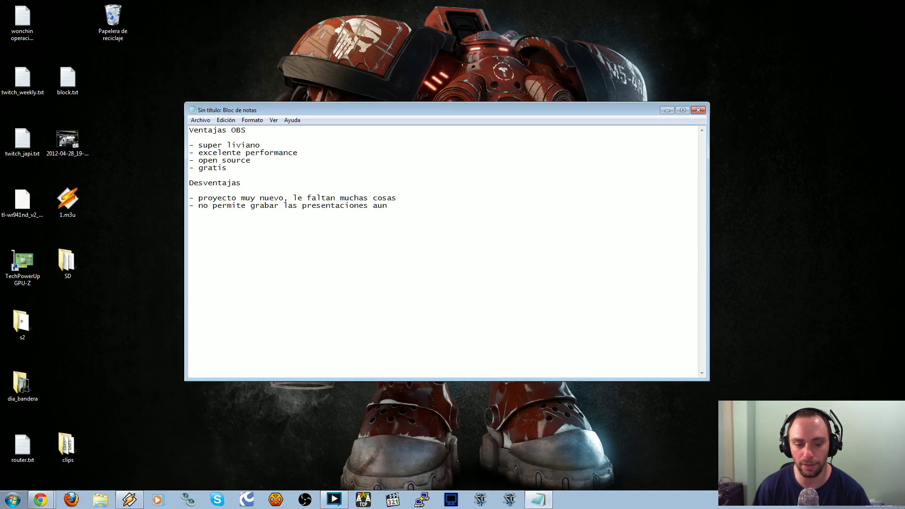
Launch Open Broadcaster Software, shift its window clear of the advantages list, and open the program's settings.
click(305, 499)
drag(429, 106, 454, 141)
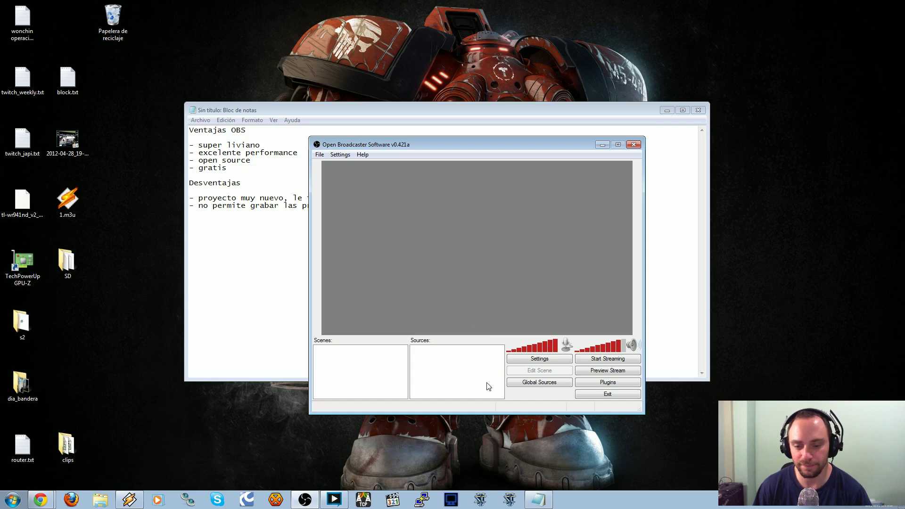
click(547, 363)
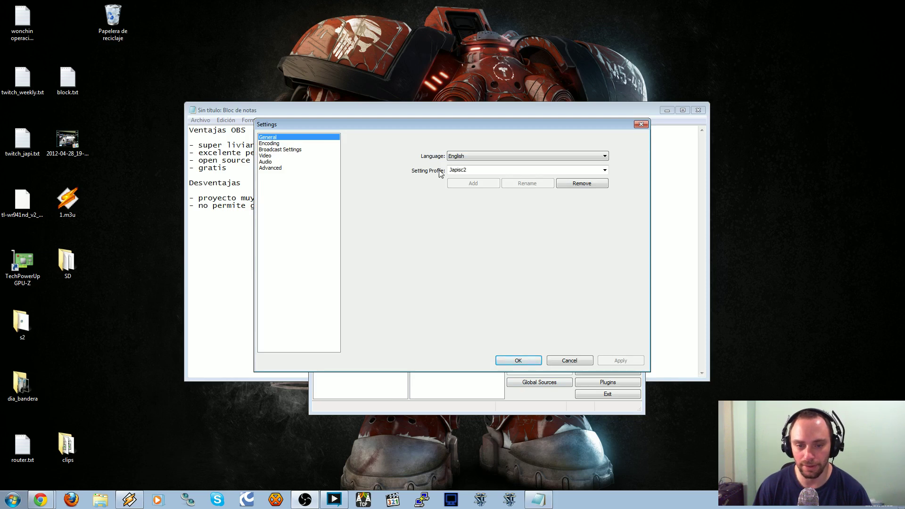
Inspect the available interface languages and setting profiles in the general settings without changing either selection.
click(606, 156)
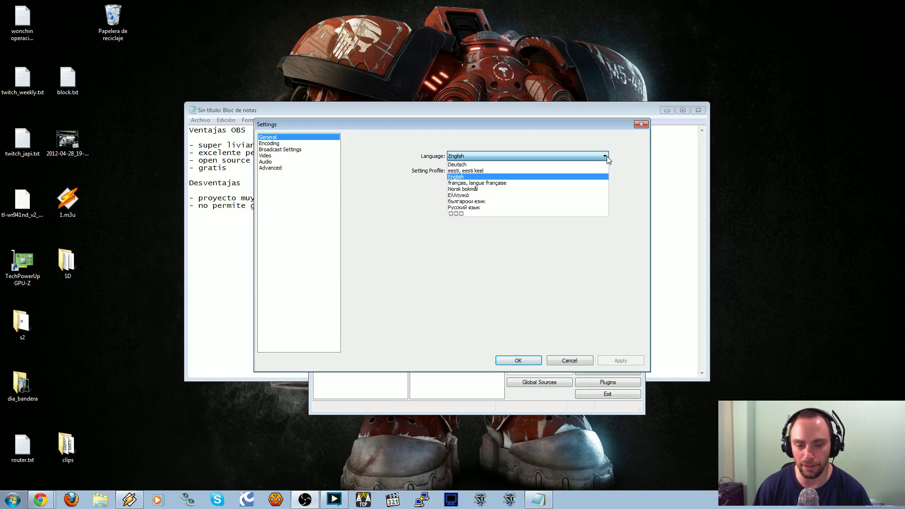
click(606, 157)
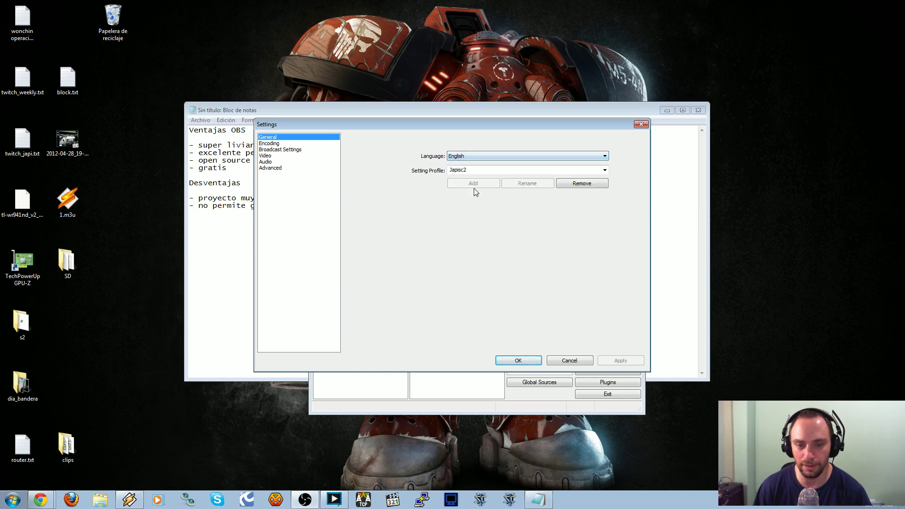
click(605, 170)
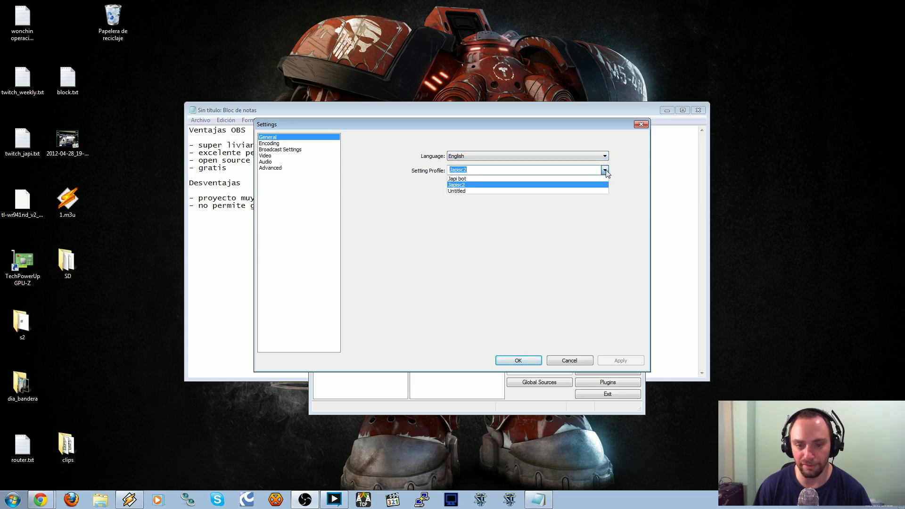
click(605, 171)
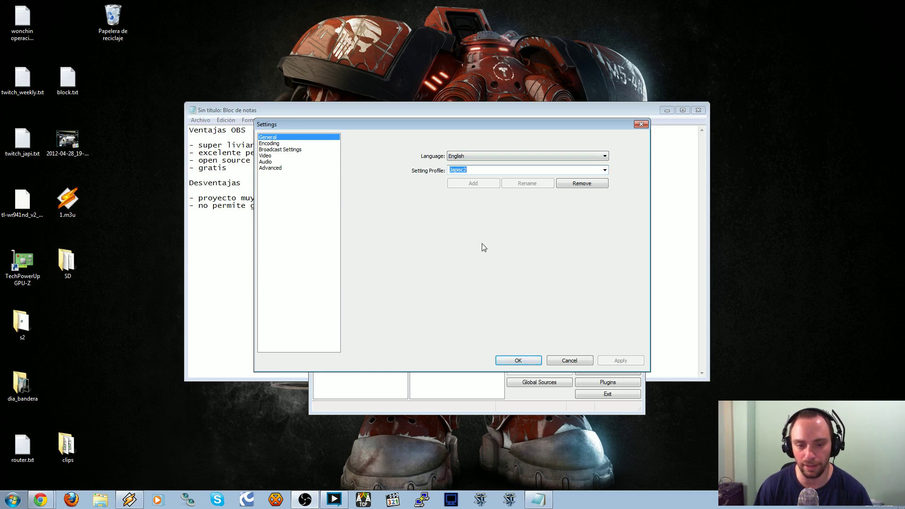
Glance at the broadcast and encoding settings, and return to the general settings to review the list of setting profiles.
click(287, 150)
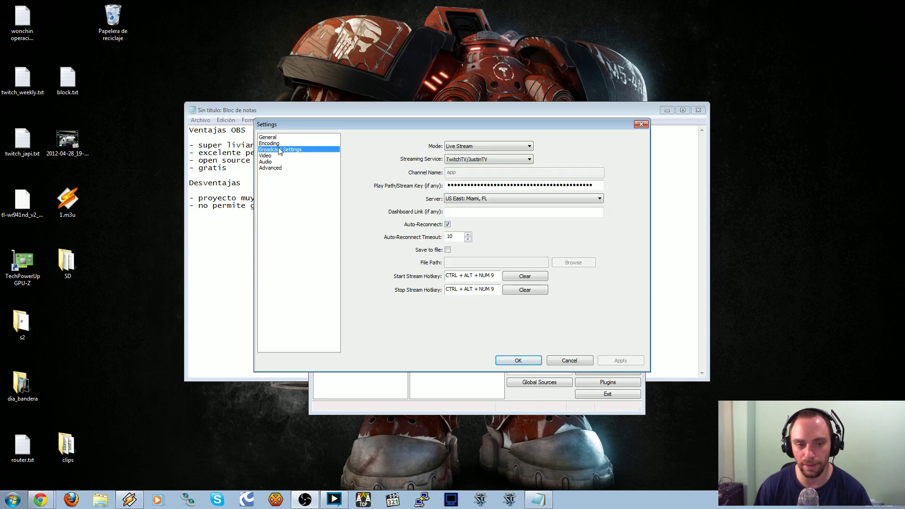
click(276, 144)
click(289, 138)
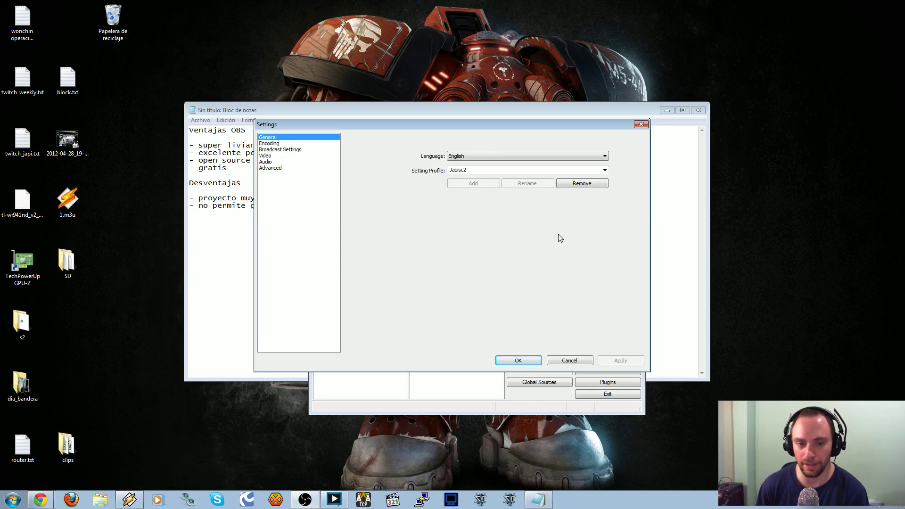
click(605, 170)
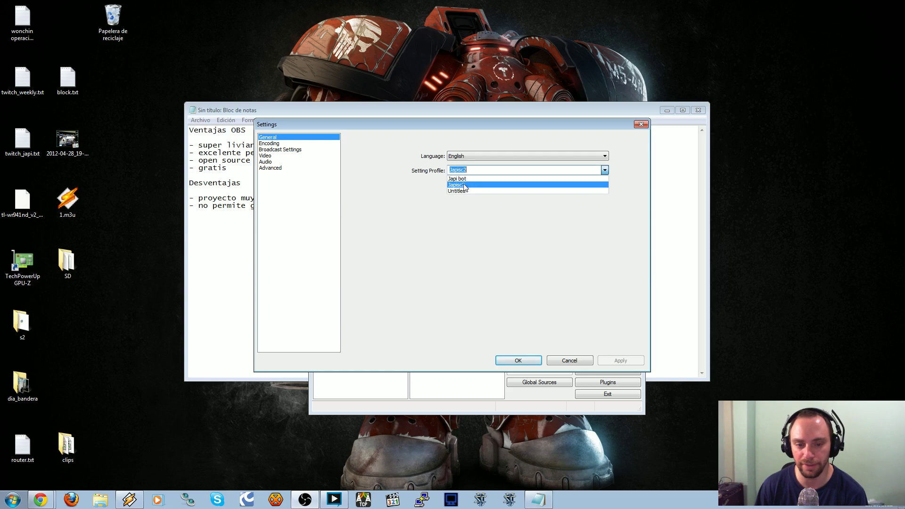
click(396, 250)
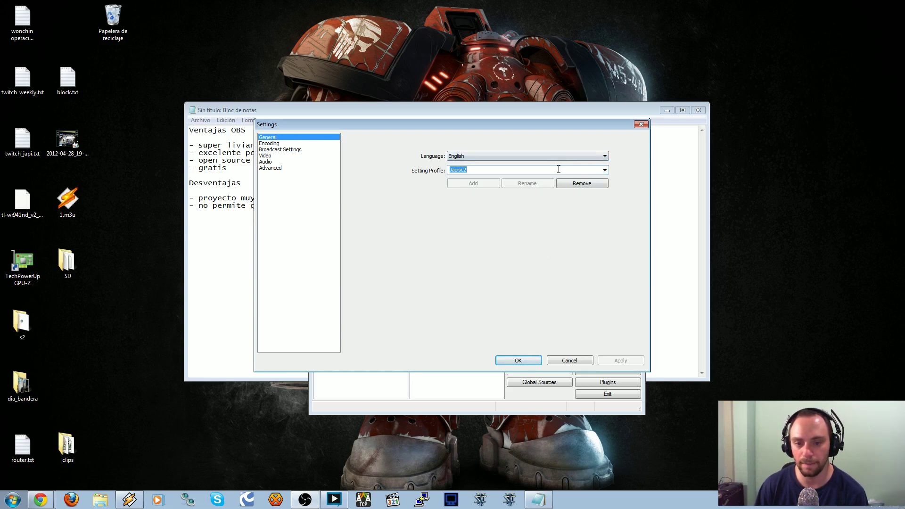
click(602, 172)
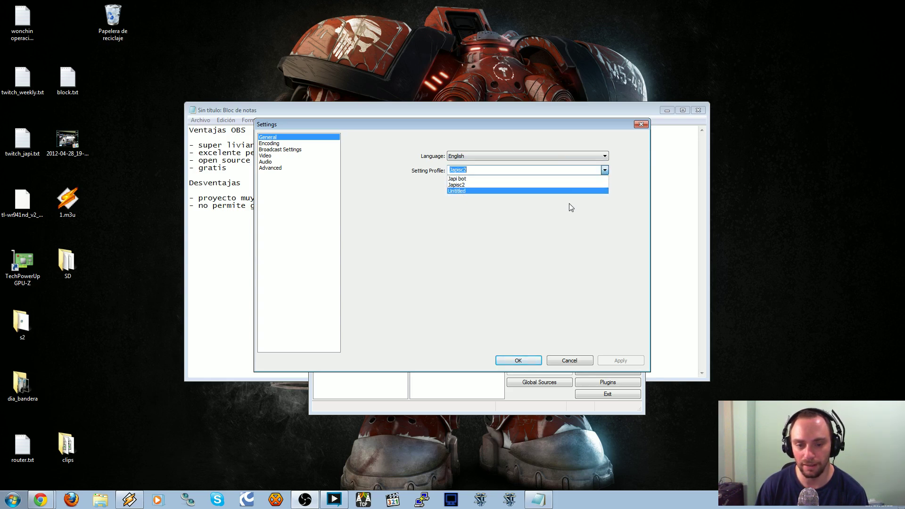
click(489, 253)
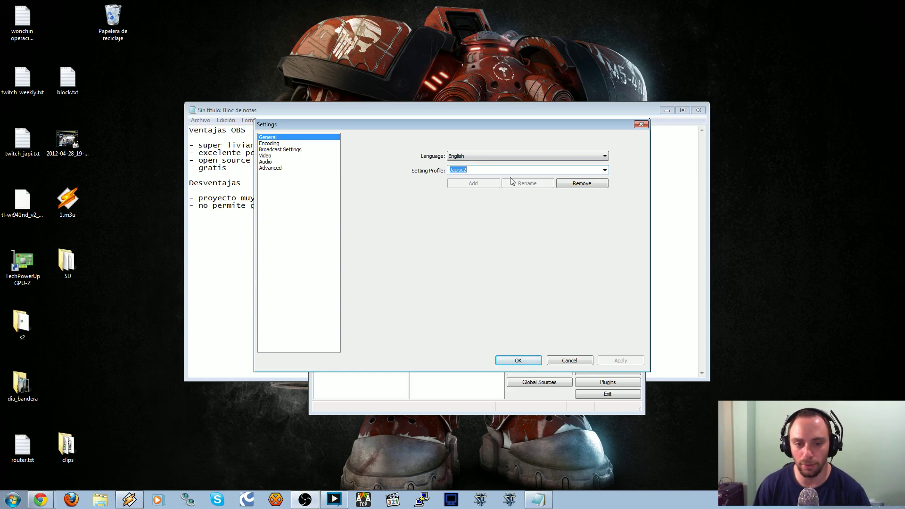
Examine the encoding settings, including the maximum video bitrate and the choices for audio codec and audio bitrate.
click(273, 144)
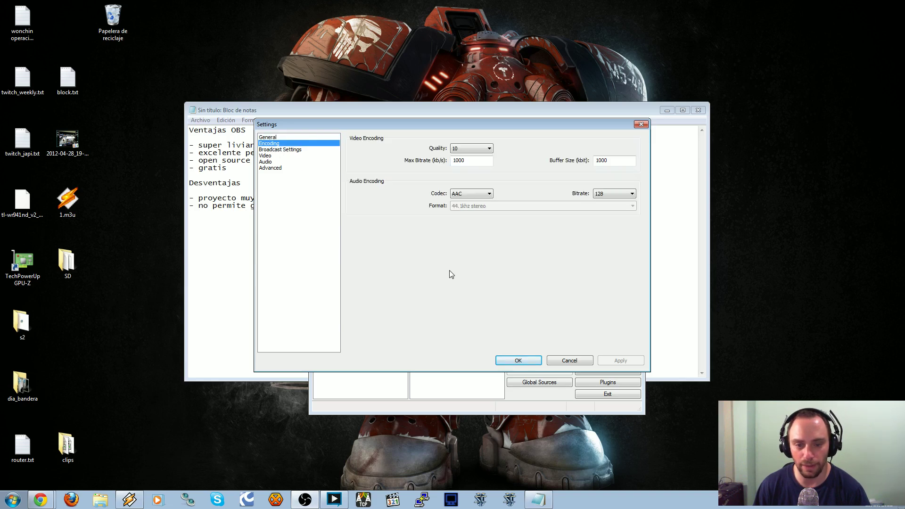
double_click(470, 161)
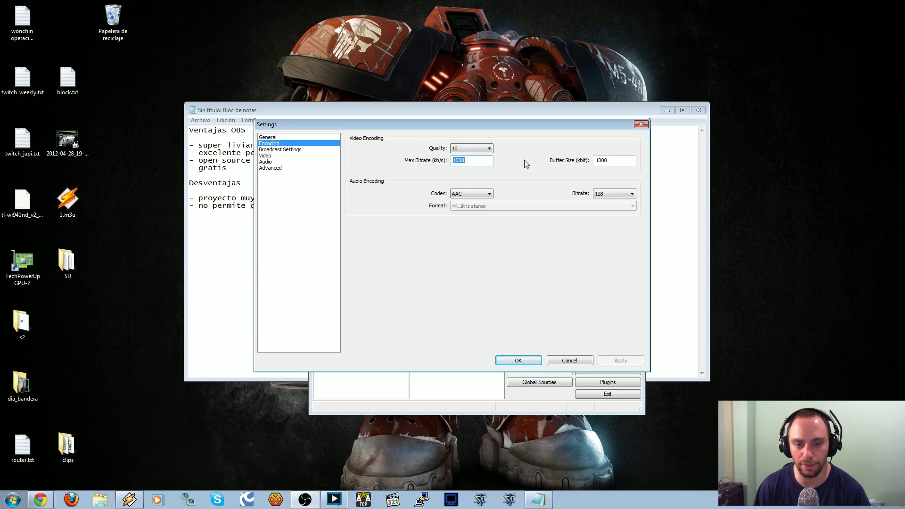
key(Tab)
click(472, 161)
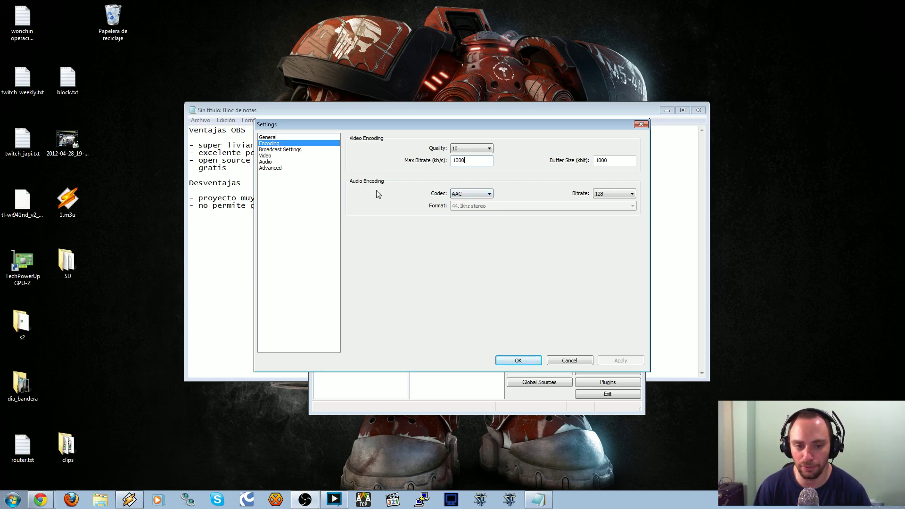
click(489, 194)
click(489, 196)
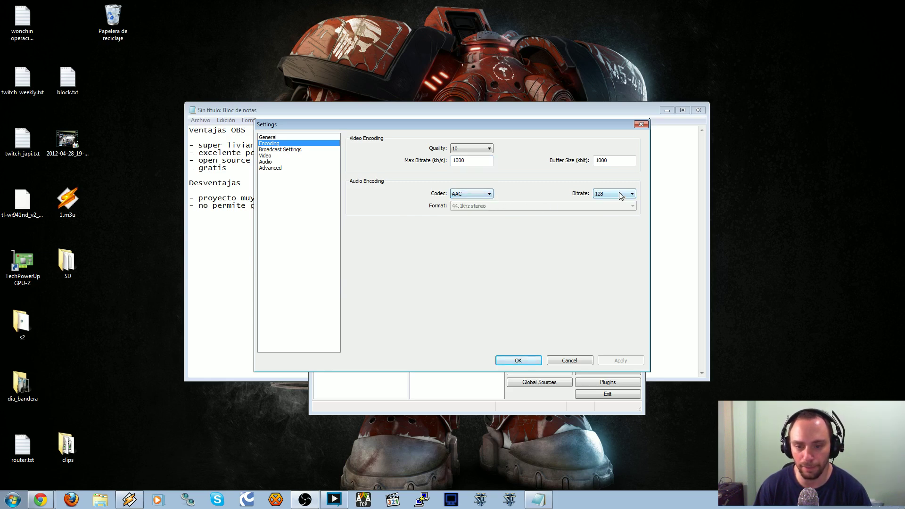
click(620, 193)
click(621, 194)
click(482, 195)
click(483, 195)
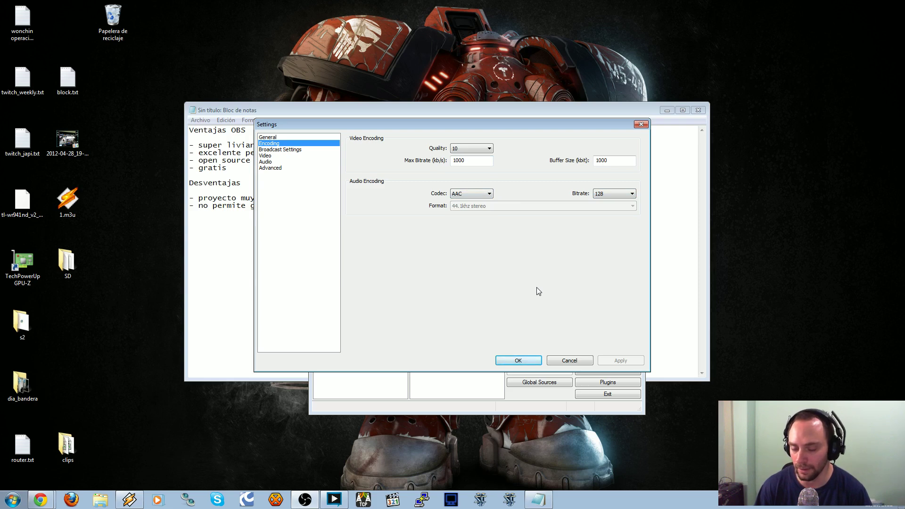
Examine the broadcast settings, reviewing the available modes and streaming services without changing them.
click(281, 152)
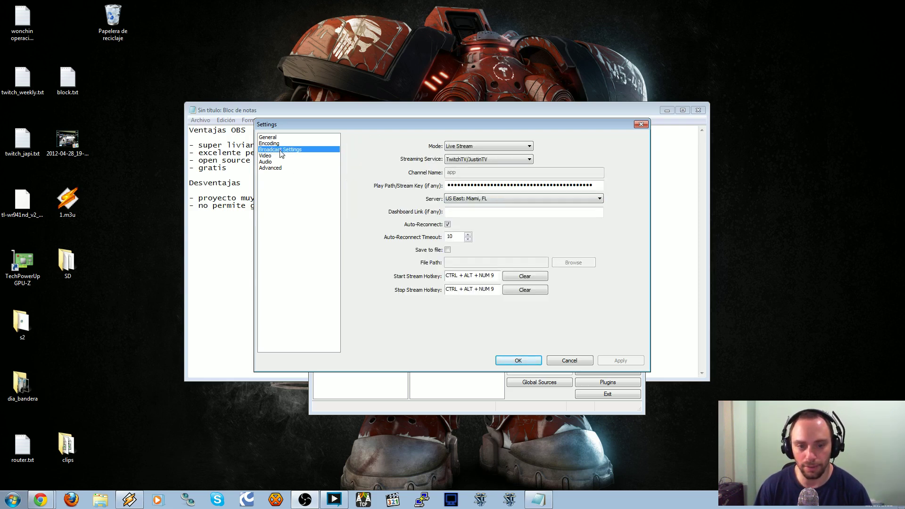
click(529, 146)
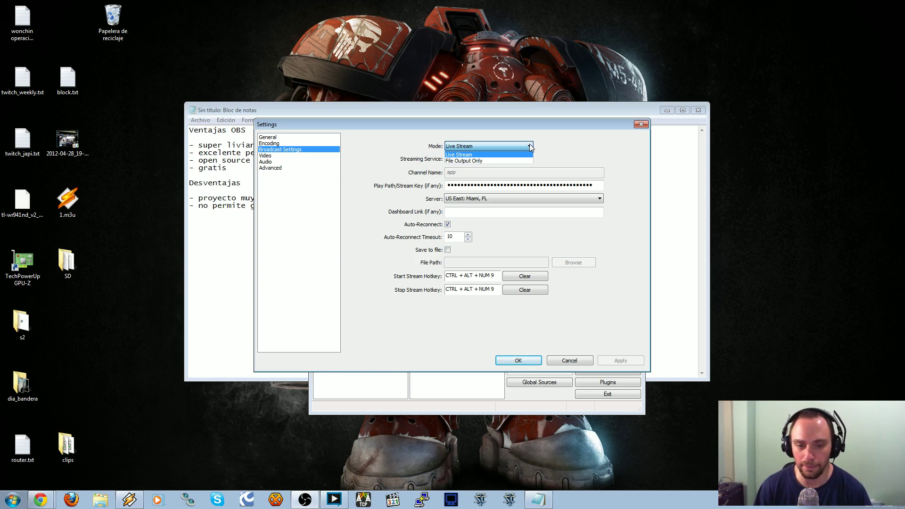
click(530, 146)
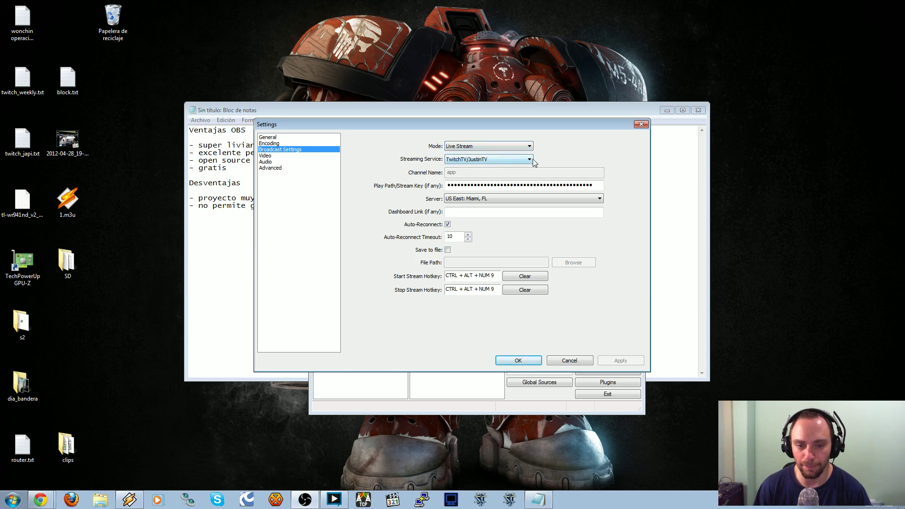
click(528, 162)
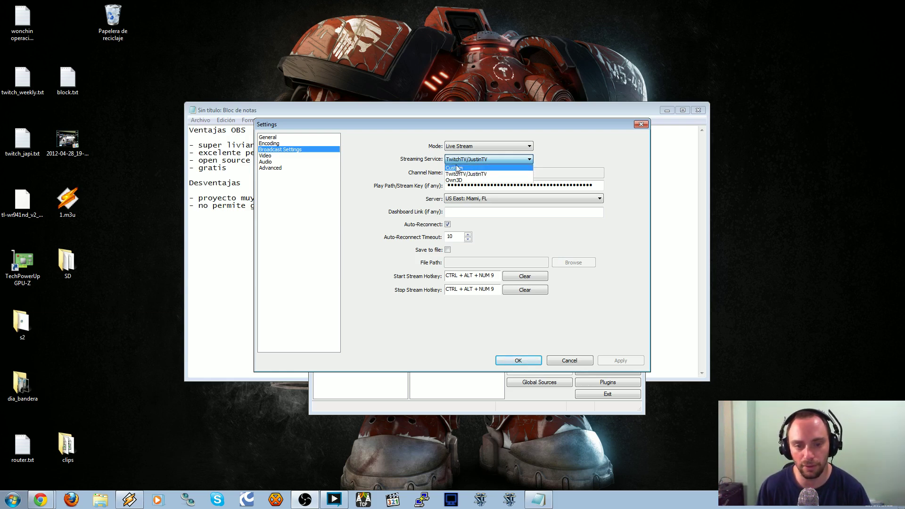
click(363, 157)
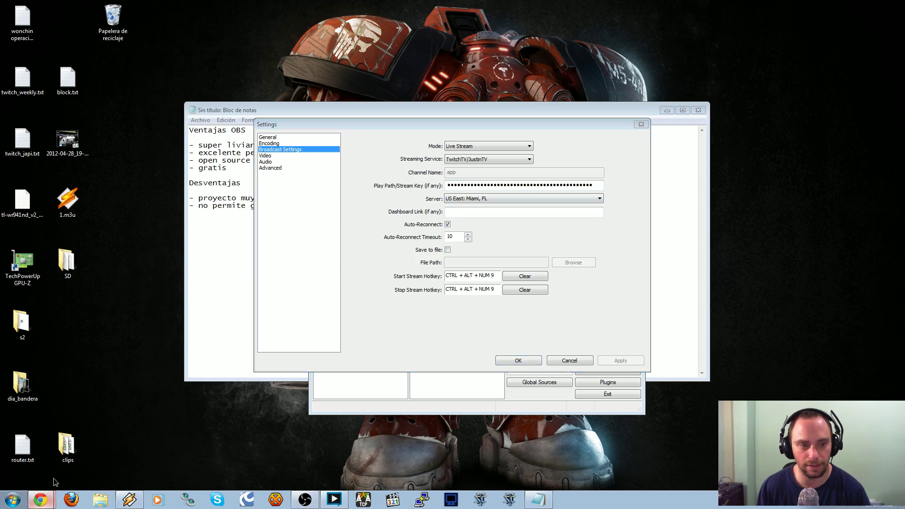
Switch to Chrome, open Twitch in a new tab and go through the broadcaster dashboard to the streaming apps page offering the stream key.
click(51, 500)
key(ctrl+t)
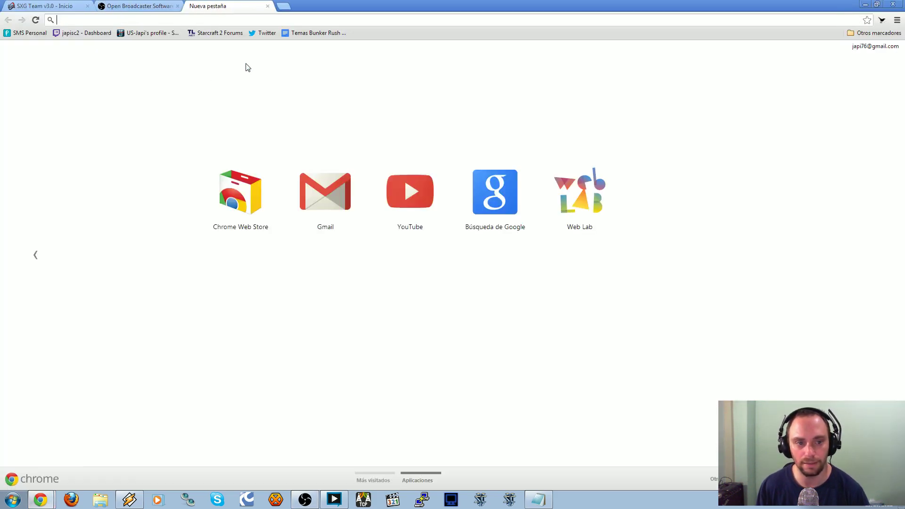
text(twit)
key(Return)
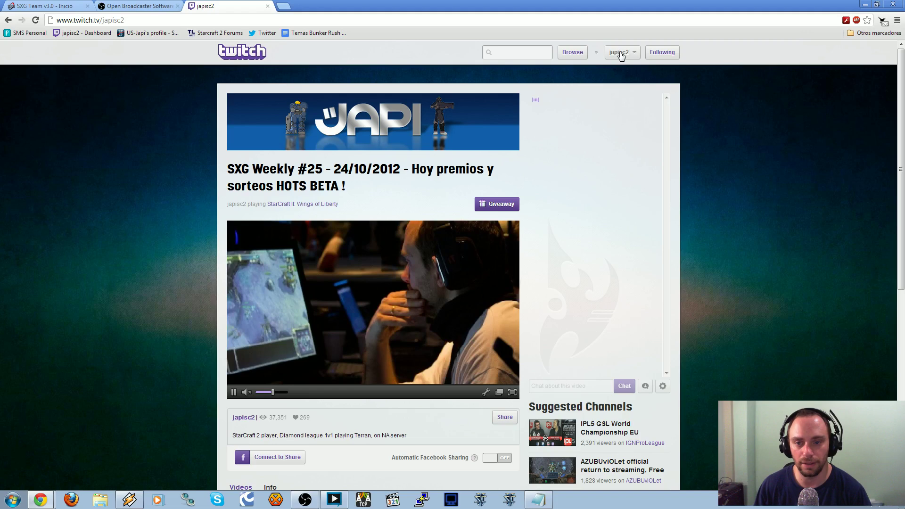
click(632, 54)
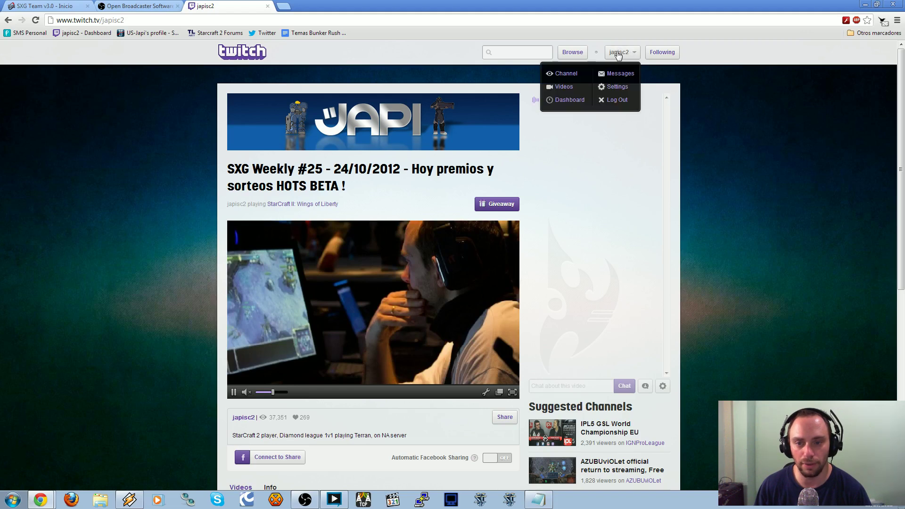
click(563, 103)
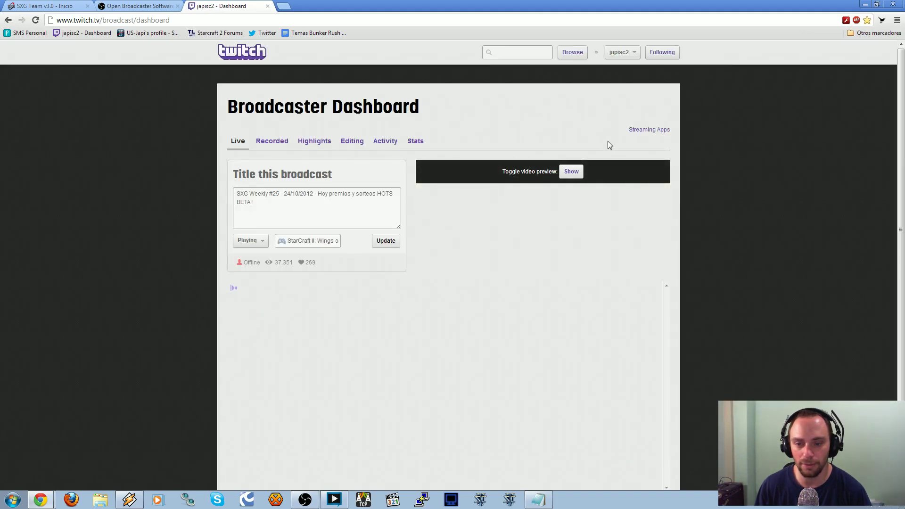
click(652, 132)
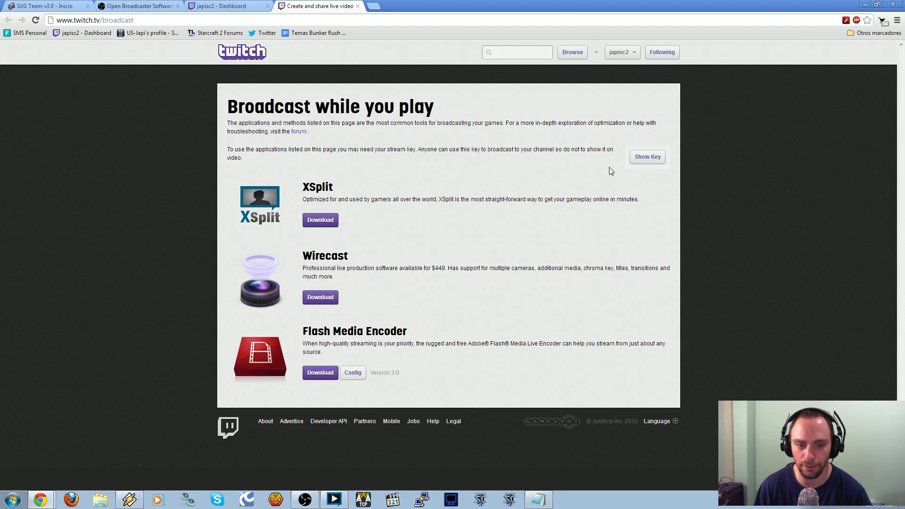
Close both Twitch tabs and return to the OBS broadcast settings to review the available streaming servers without changing the selection.
click(359, 6)
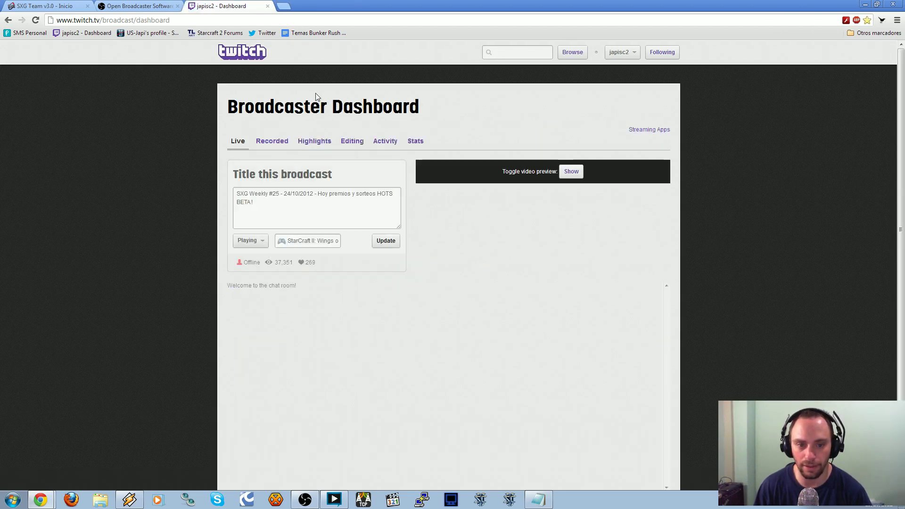
click(267, 6)
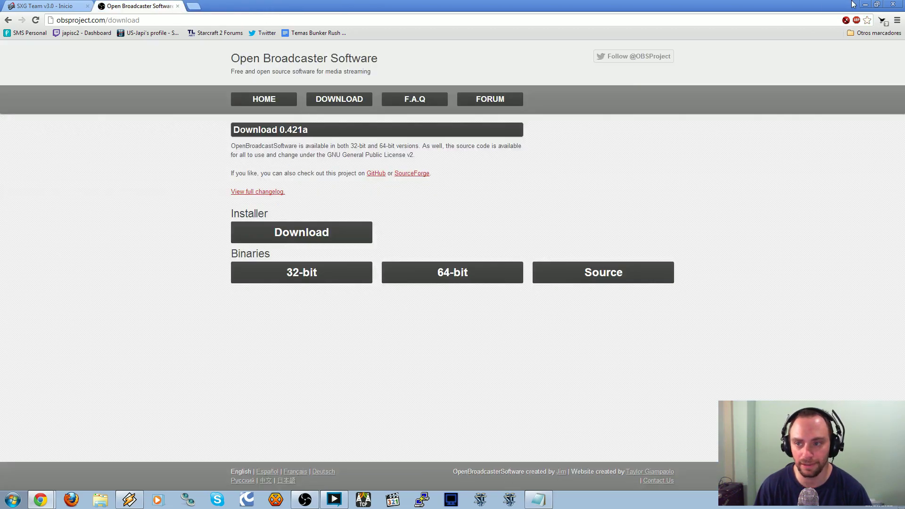
click(866, 4)
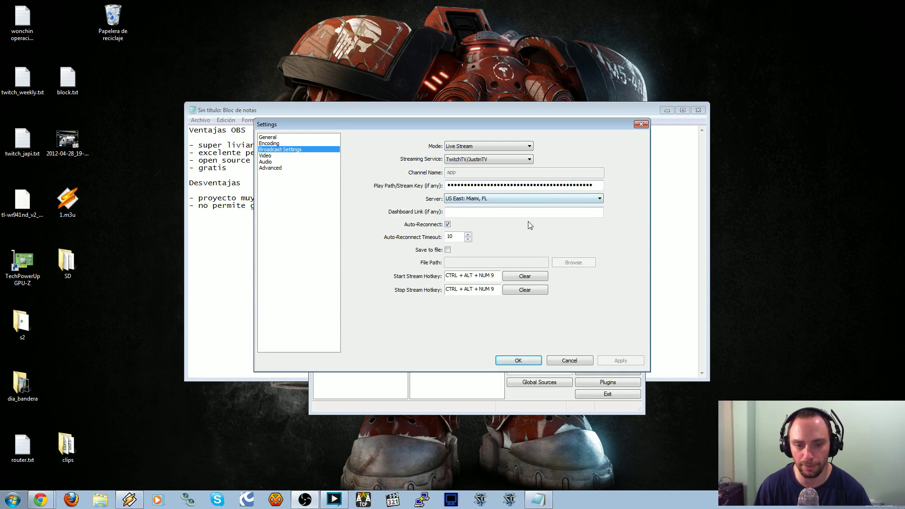
click(600, 199)
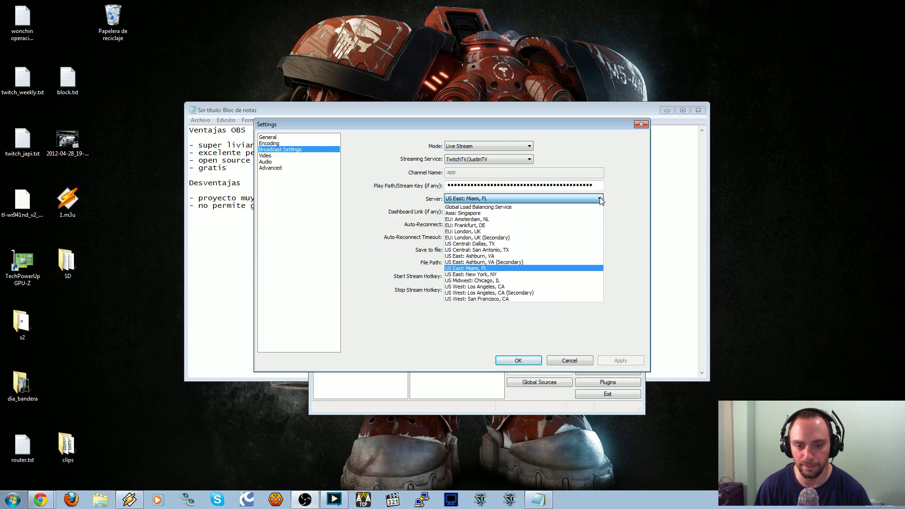
click(600, 199)
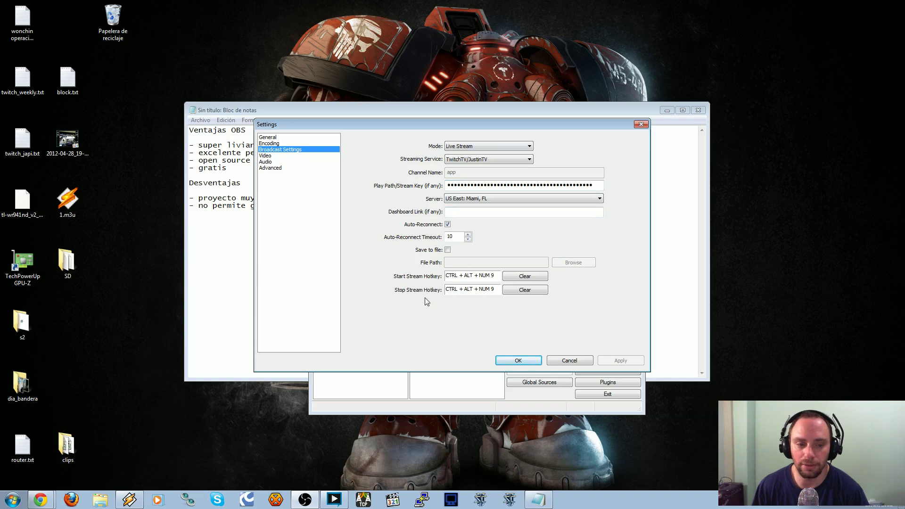
Examine the video settings, reviewing the resolution downscale choices without changing the selection.
click(270, 156)
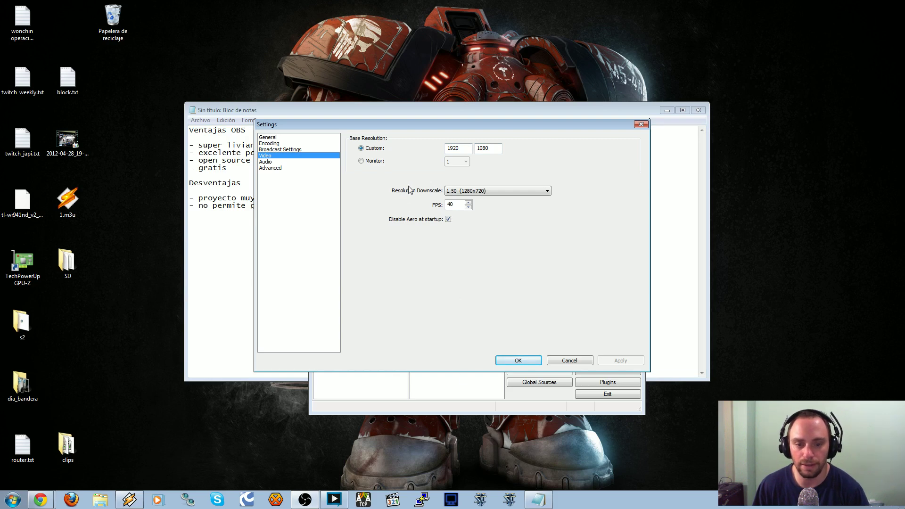
click(548, 192)
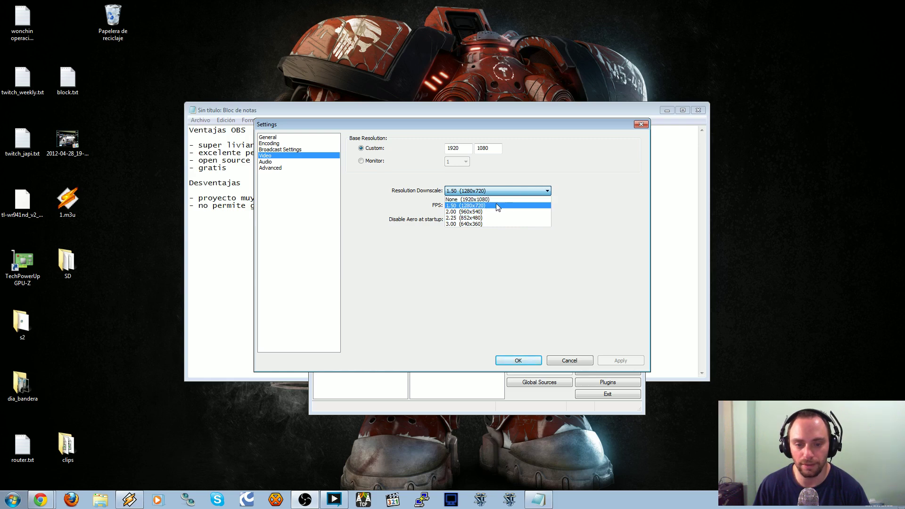
click(547, 192)
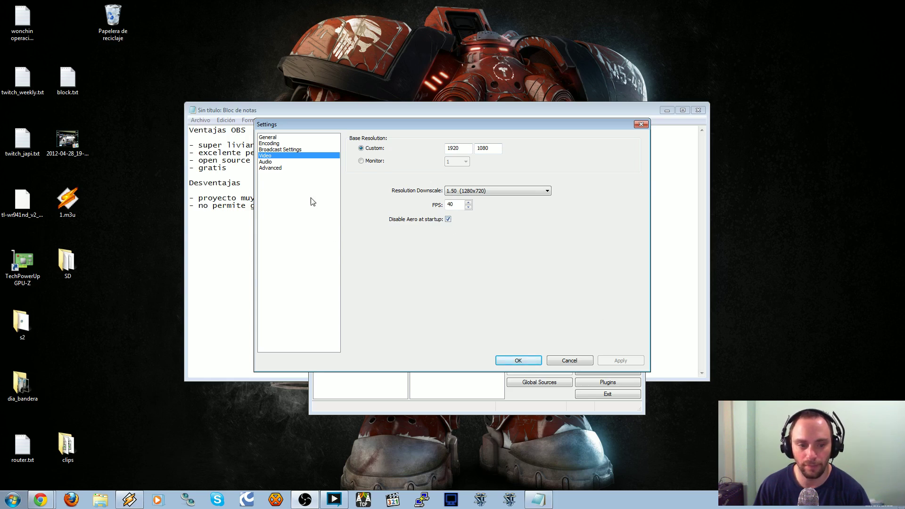
Examine the audio settings, reviewing the available microphone and auxiliary audio devices without changing the selection.
click(267, 162)
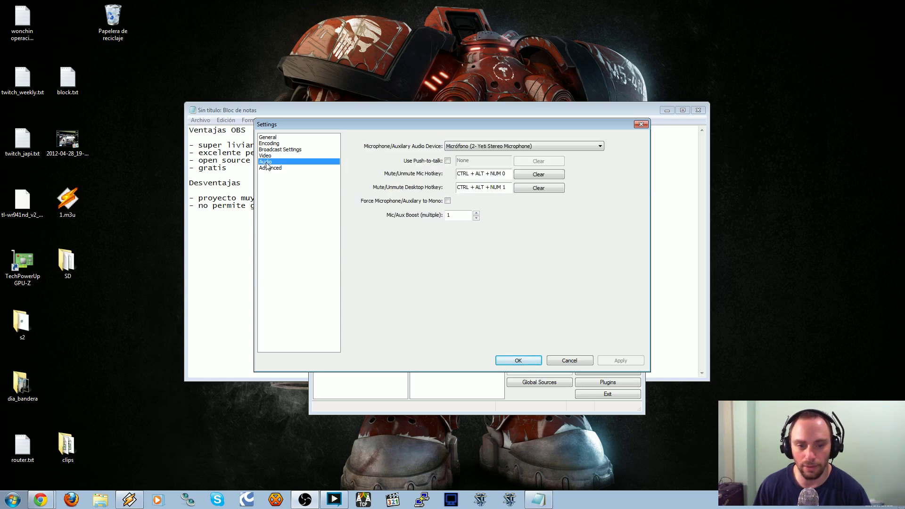
click(600, 147)
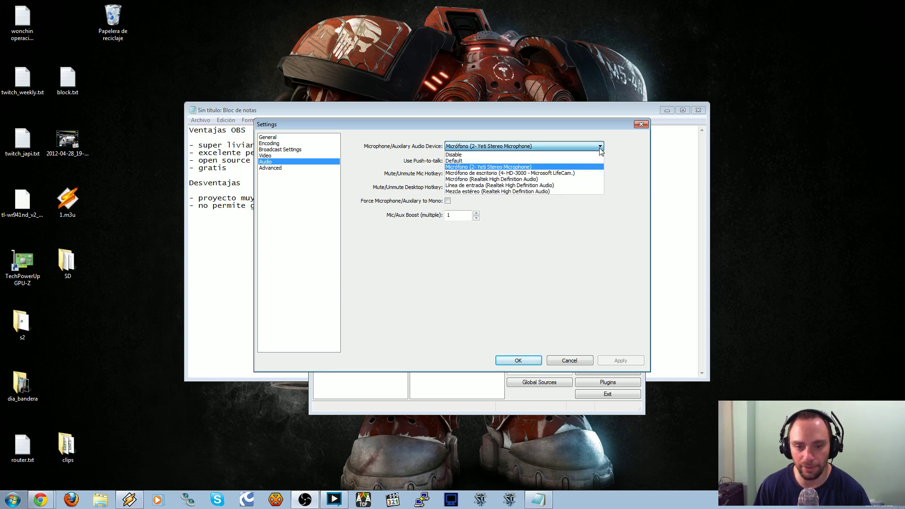
click(600, 147)
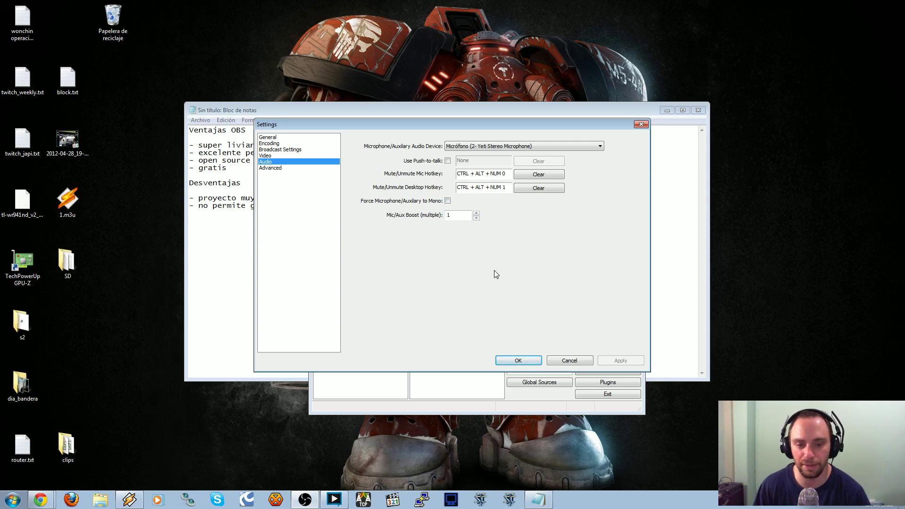
Examine the x264 CPU presets in the advanced settings, and leave the settings without saving changes.
click(288, 169)
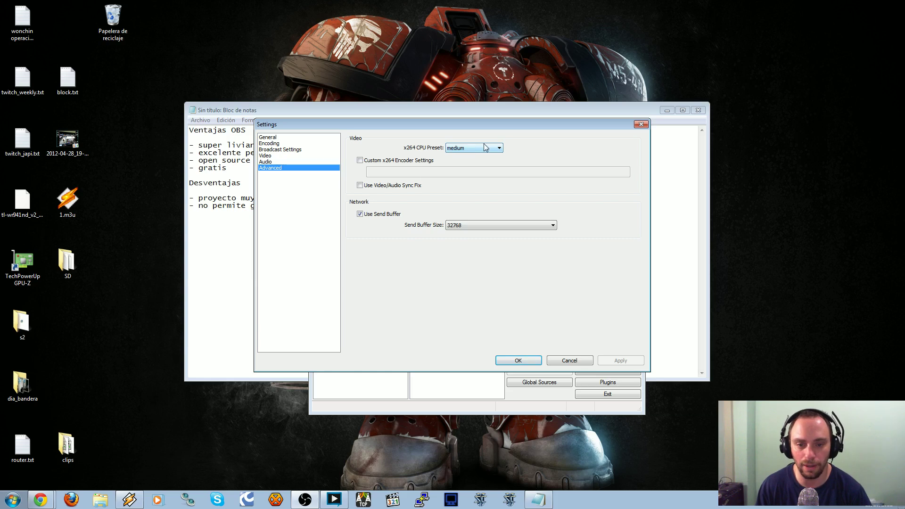
click(498, 148)
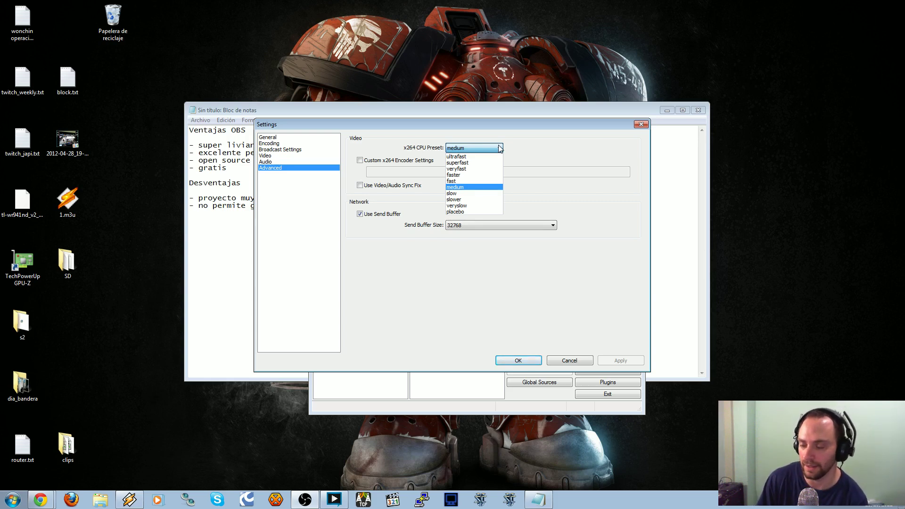
click(500, 147)
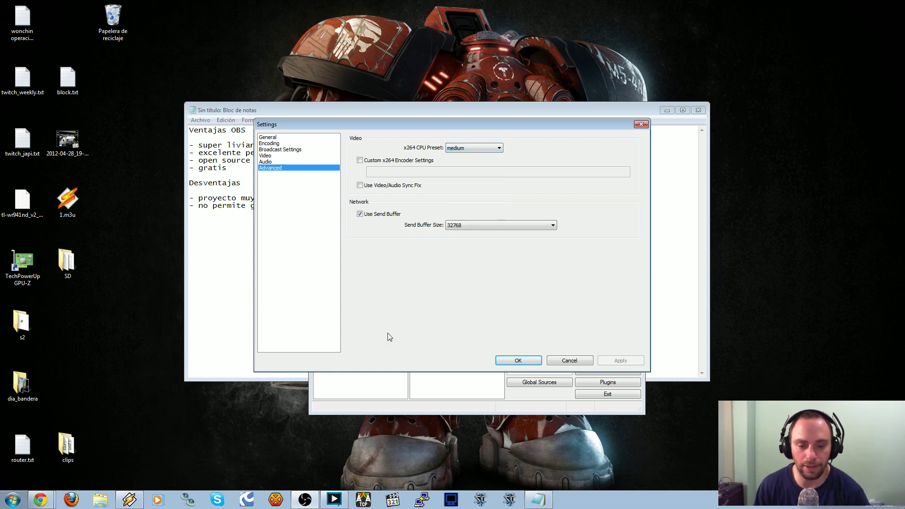
click(558, 362)
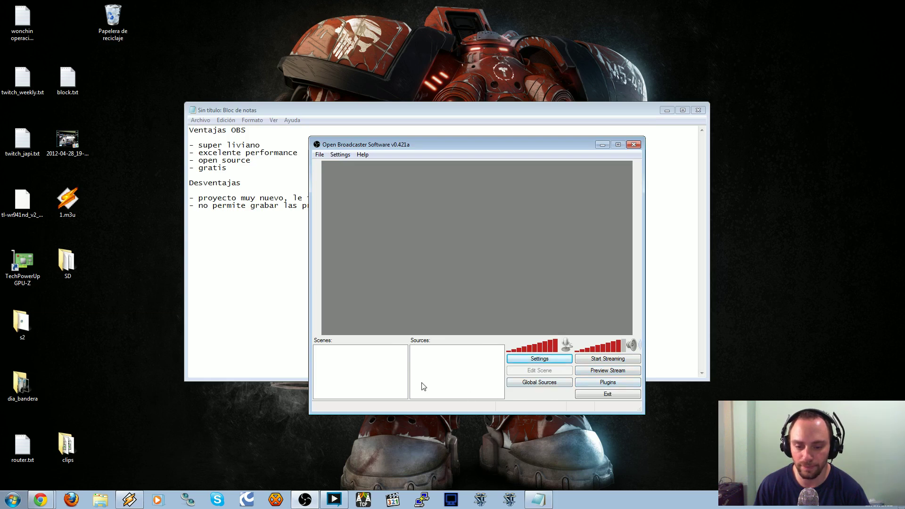
Inspect the StarCraft 2 Scene Switcher plugin's configuration and the global sources list without changing anything.
click(627, 386)
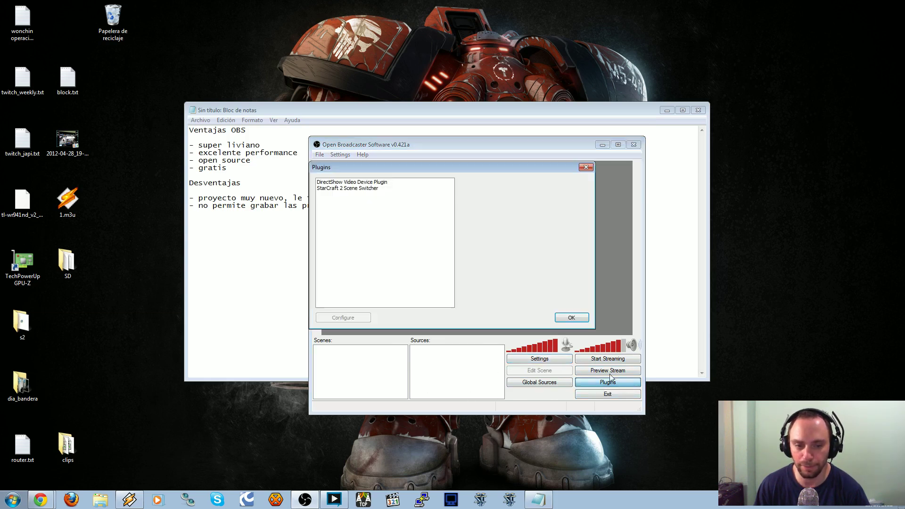
click(353, 189)
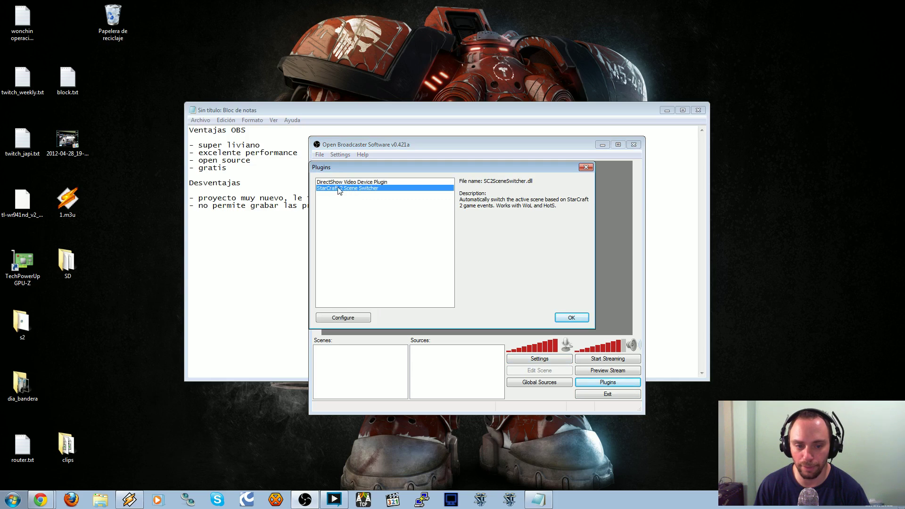
click(349, 319)
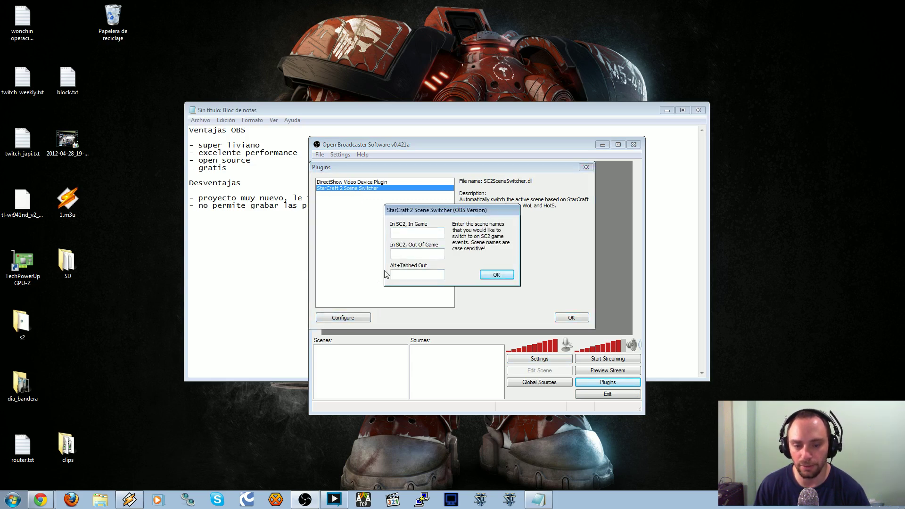
click(498, 277)
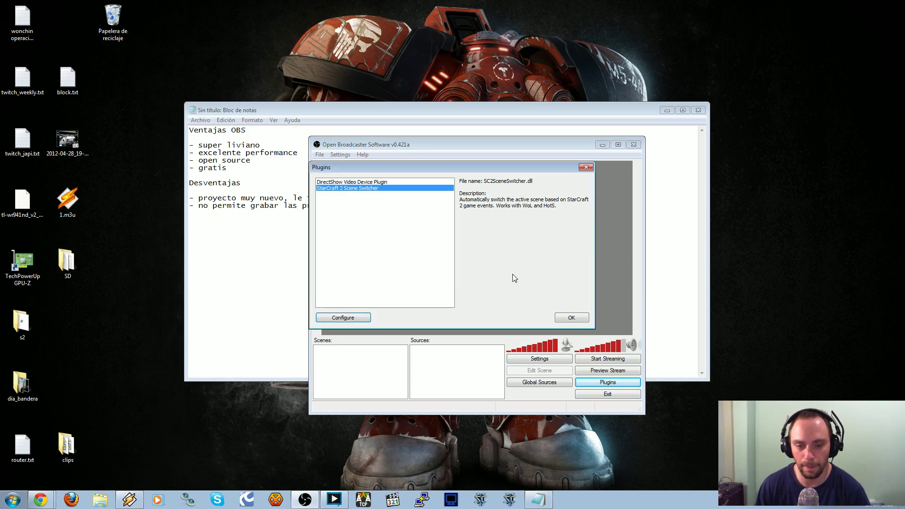
click(572, 318)
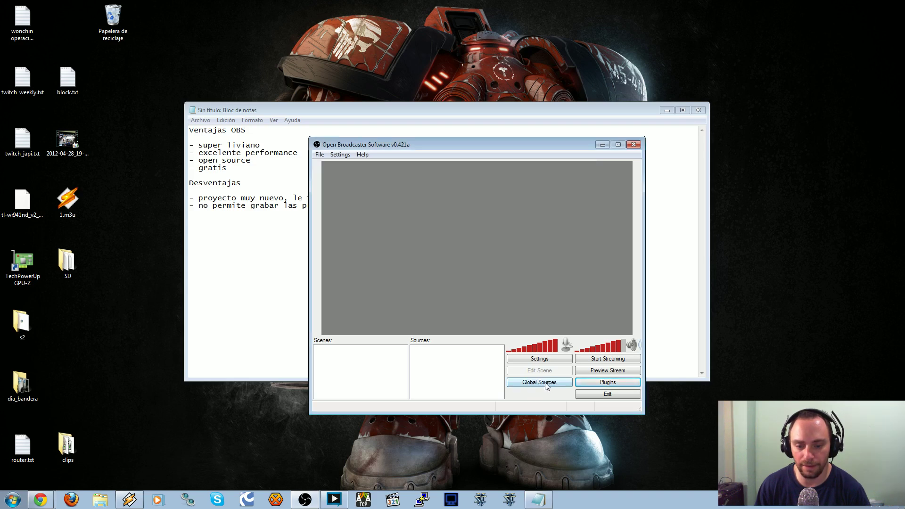
click(545, 385)
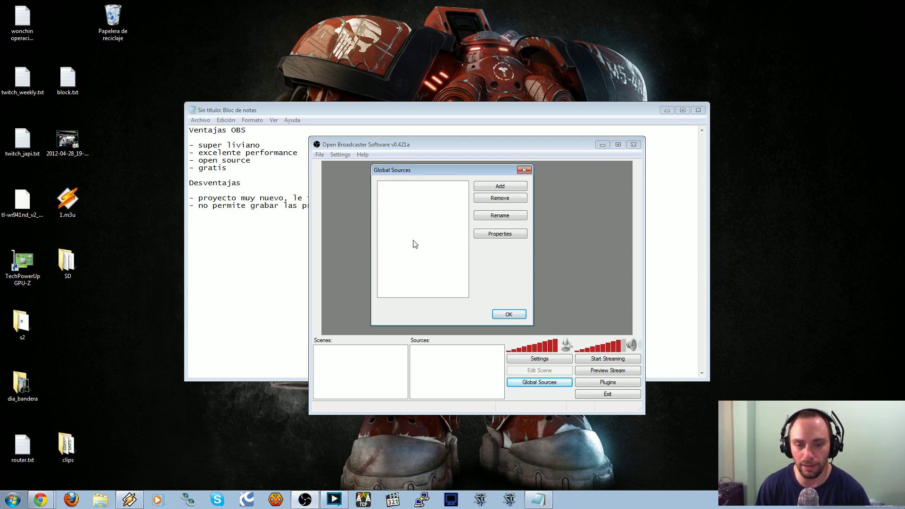
click(523, 170)
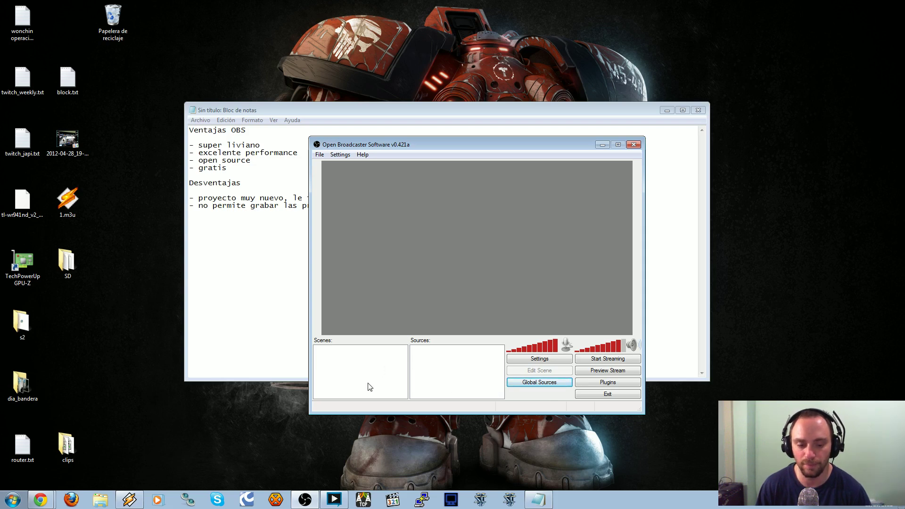
right_click(326, 362)
click(349, 371)
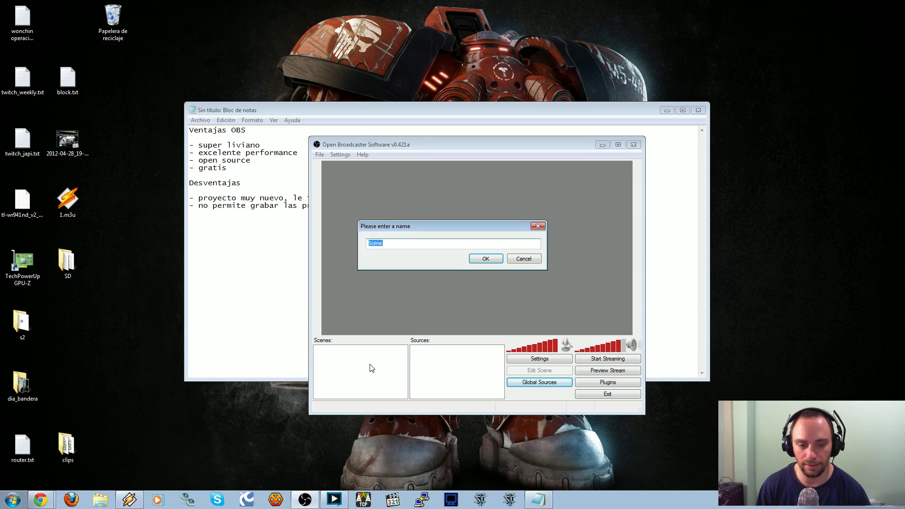
click(523, 258)
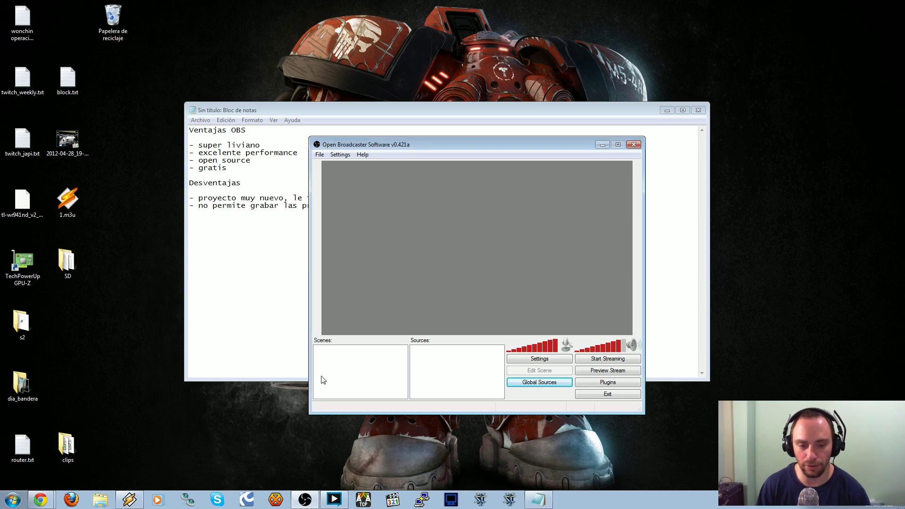
Add a new scene named Escritorio.
right_click(361, 375)
click(381, 380)
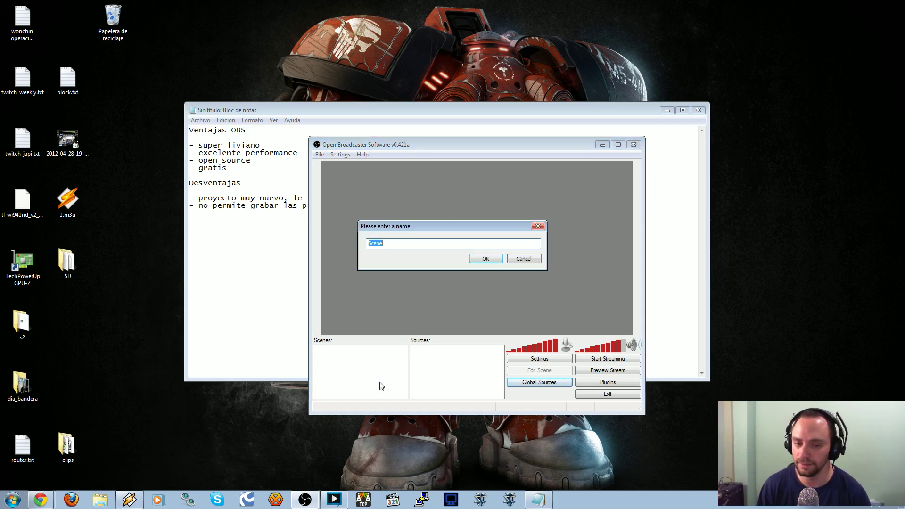
text(Esq)
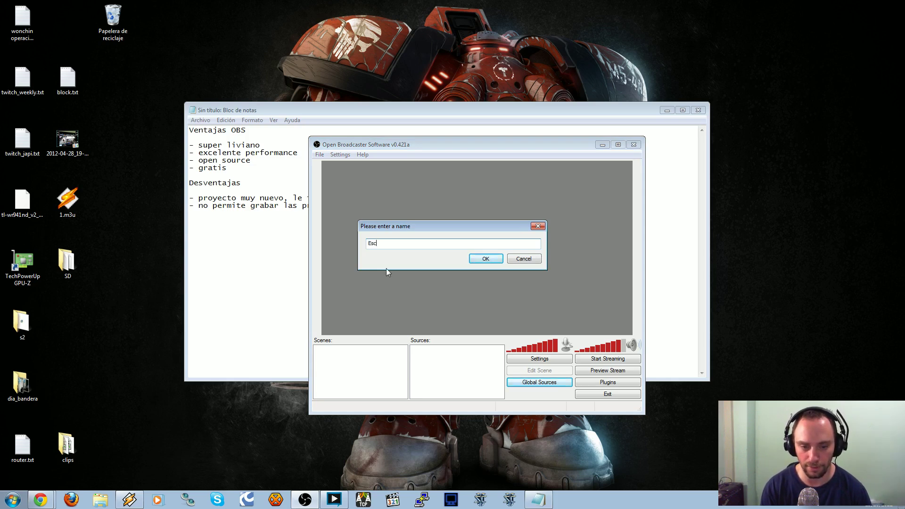
text(Escri)
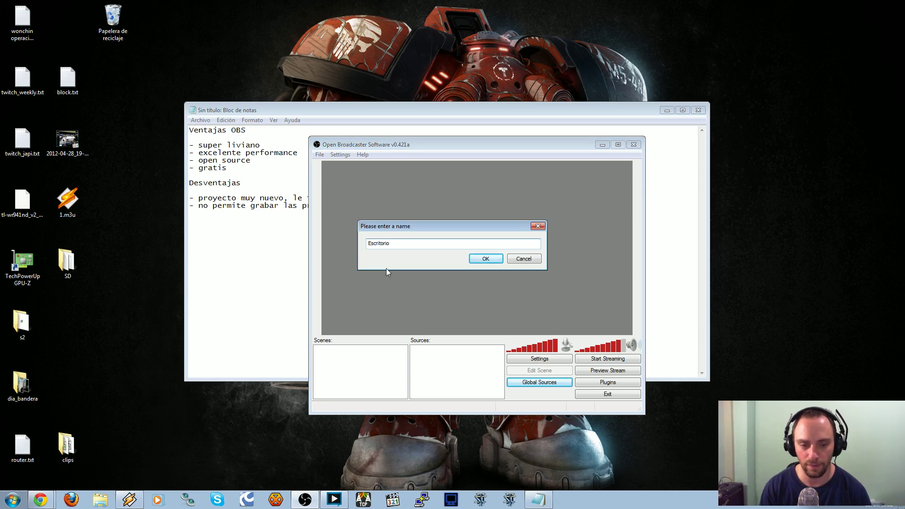
text(torio)
key(Return)
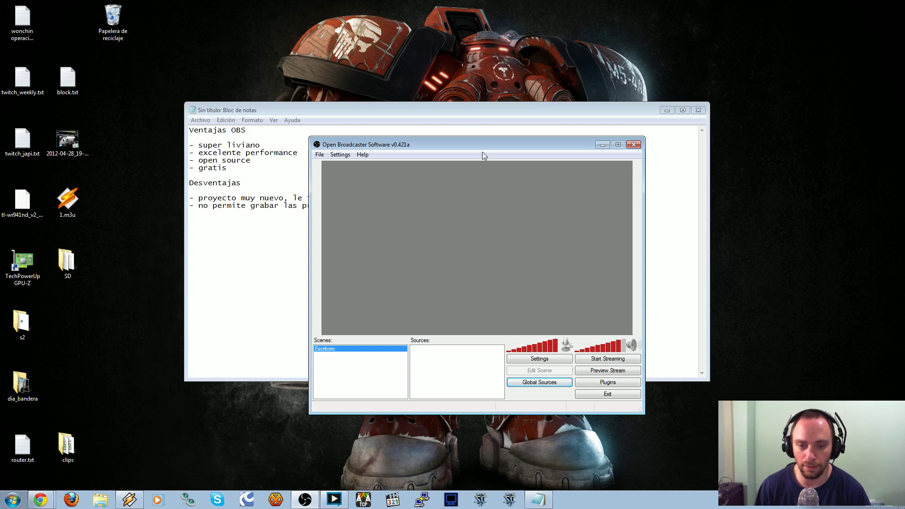
Reposition and enlarge the OBS window, and add a software capture source named Escritorio to the scene.
drag(482, 153, 435, 181)
drag(598, 165, 772, 46)
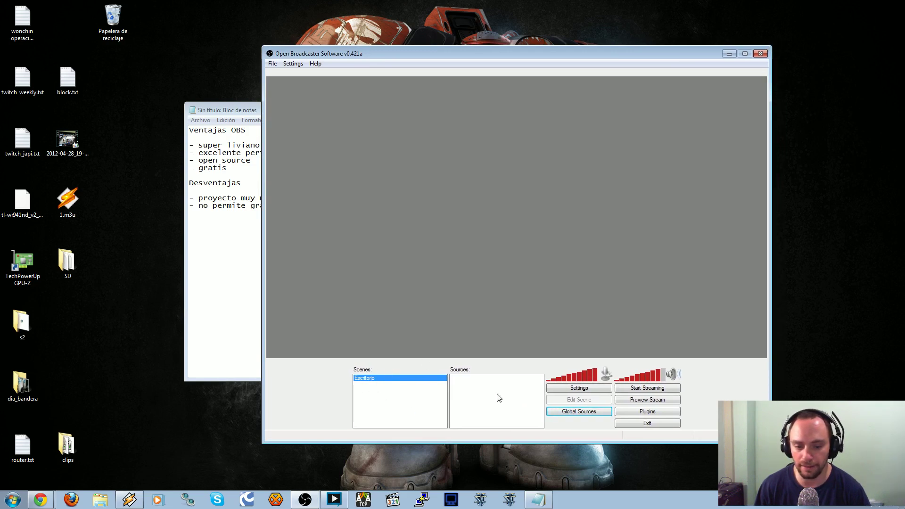
right_click(470, 395)
right_click(469, 391)
right_click(466, 387)
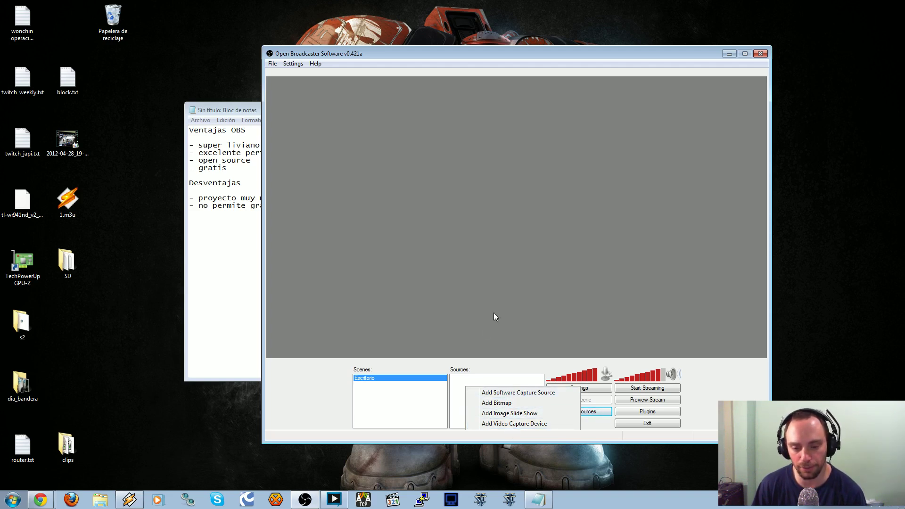
click(508, 392)
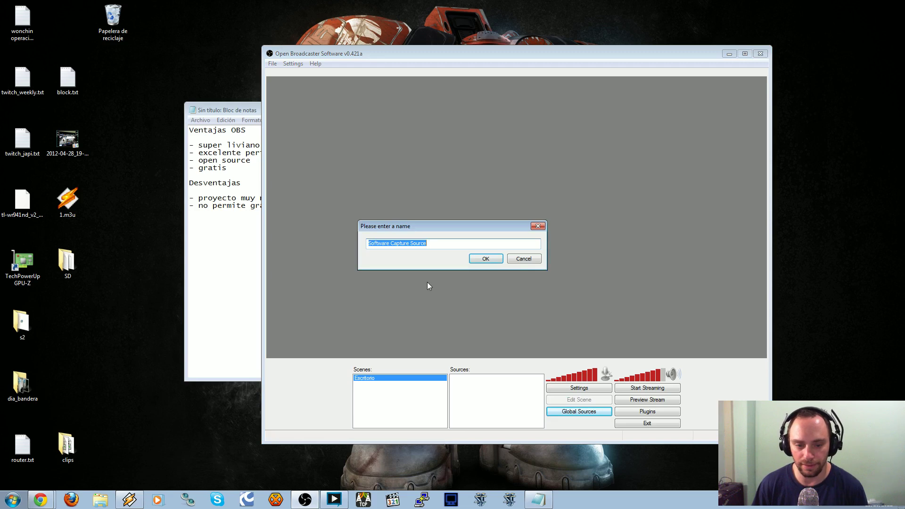
text(Escritorio)
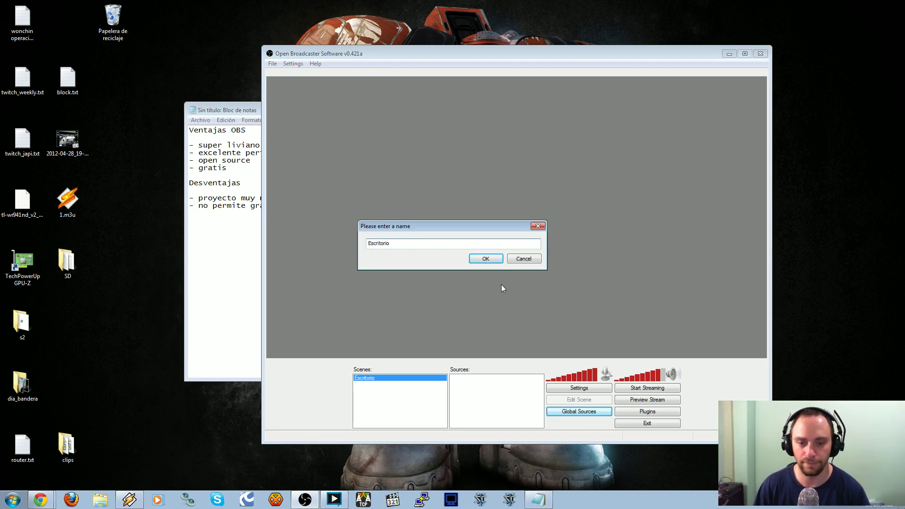
click(485, 258)
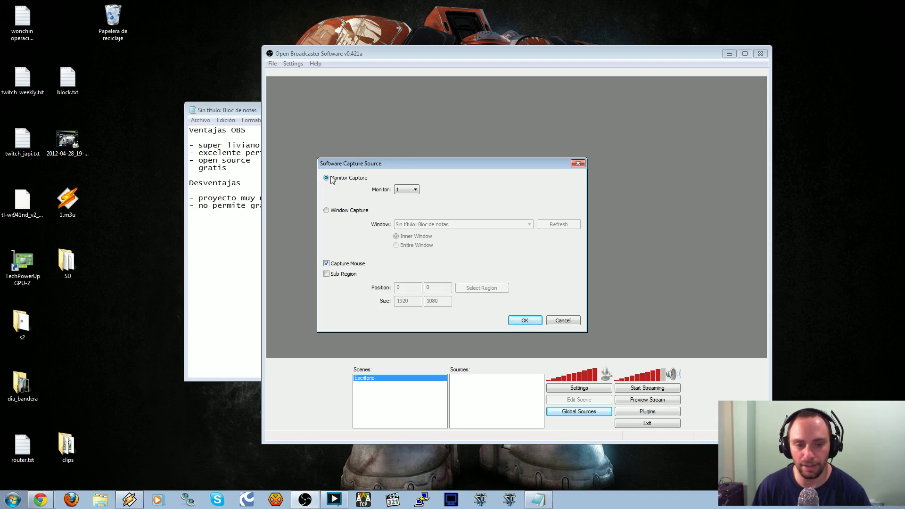
Compare the capture position and size of monitors 1, 2 and 3, finishing on monitor 1.
click(414, 190)
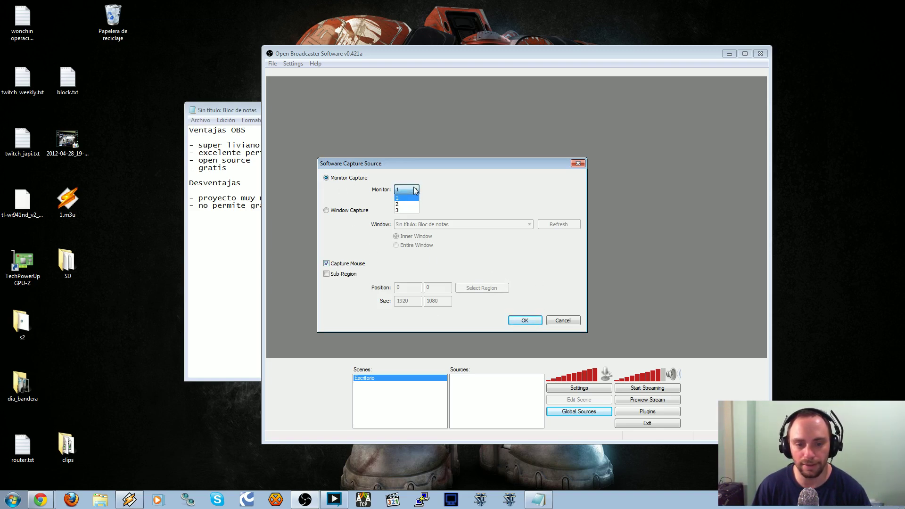
click(414, 189)
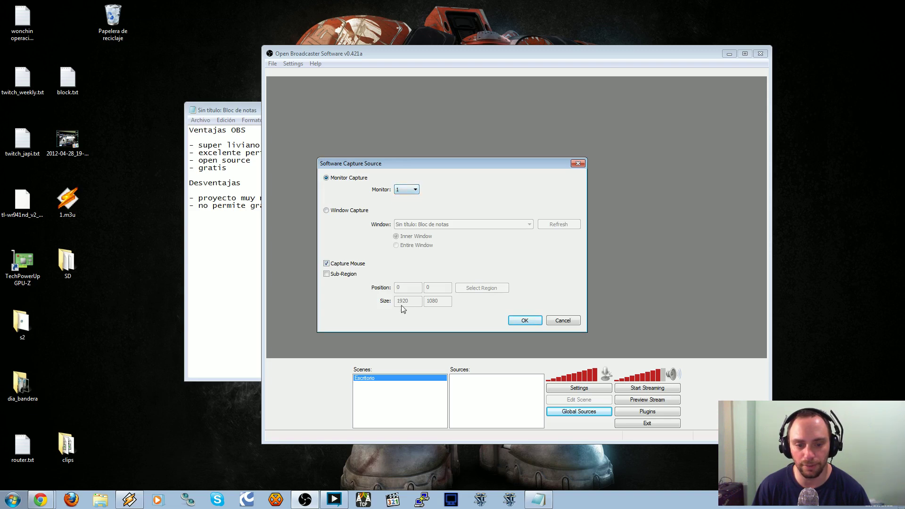
click(415, 189)
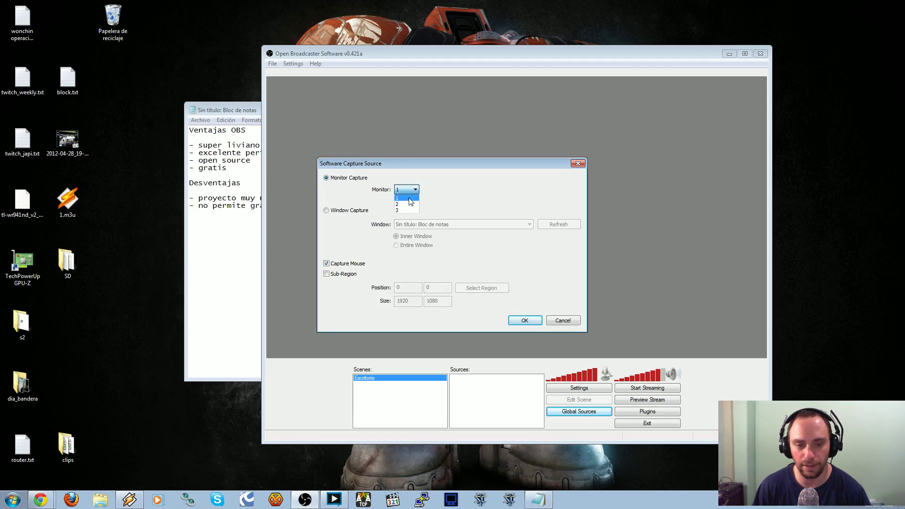
click(408, 204)
click(405, 190)
click(406, 211)
click(408, 188)
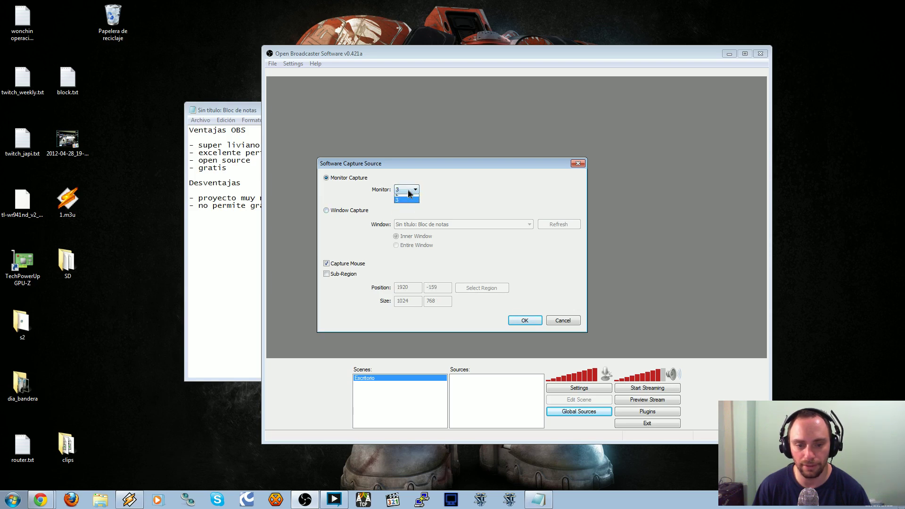
click(405, 197)
click(404, 190)
click(405, 204)
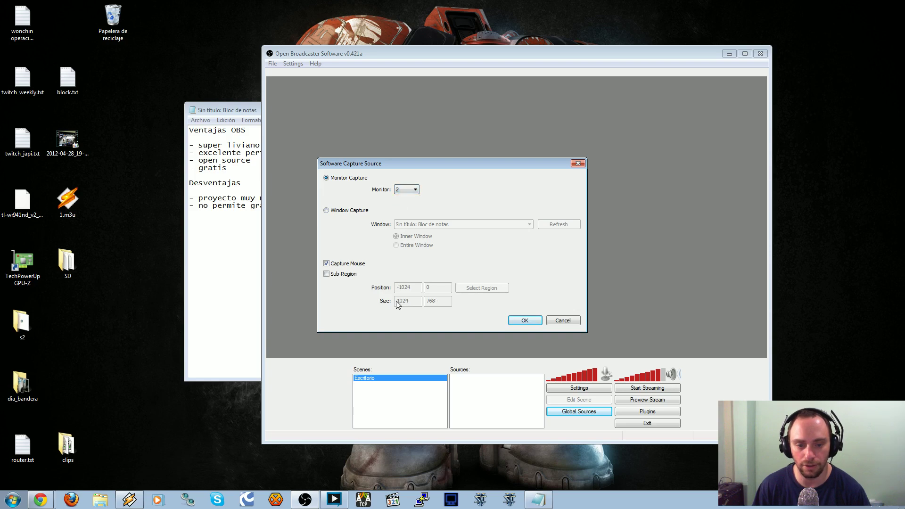
click(414, 190)
click(408, 212)
click(409, 190)
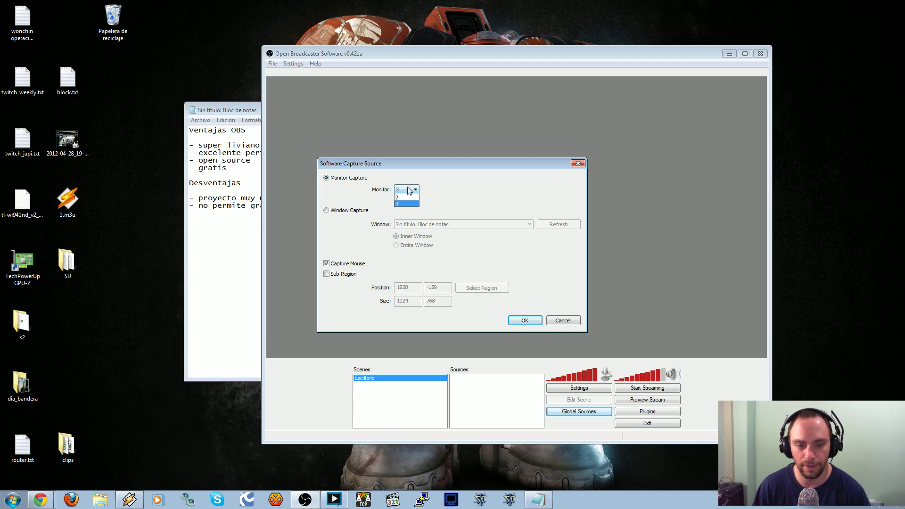
click(408, 198)
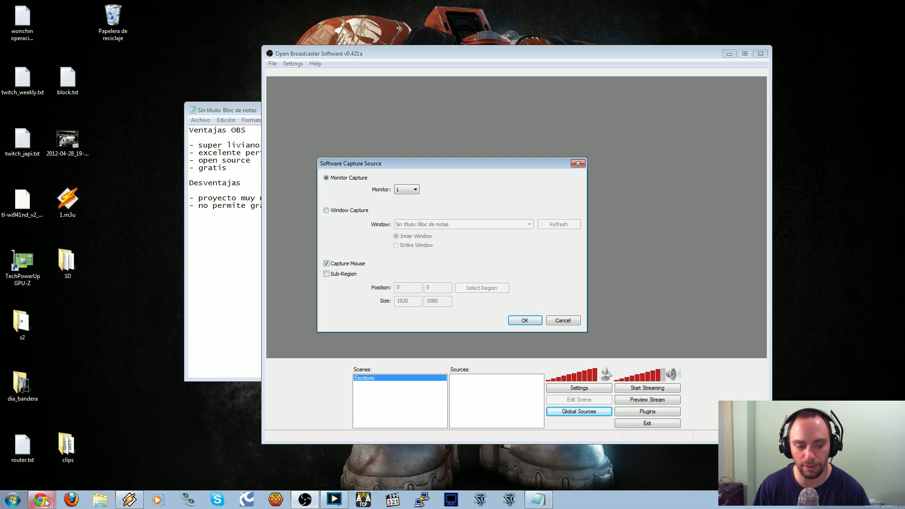
Try Window Capture with different open windows, finishing on the Sin título: Bloc de notas window, and look at that window.
click(327, 211)
click(529, 225)
click(491, 247)
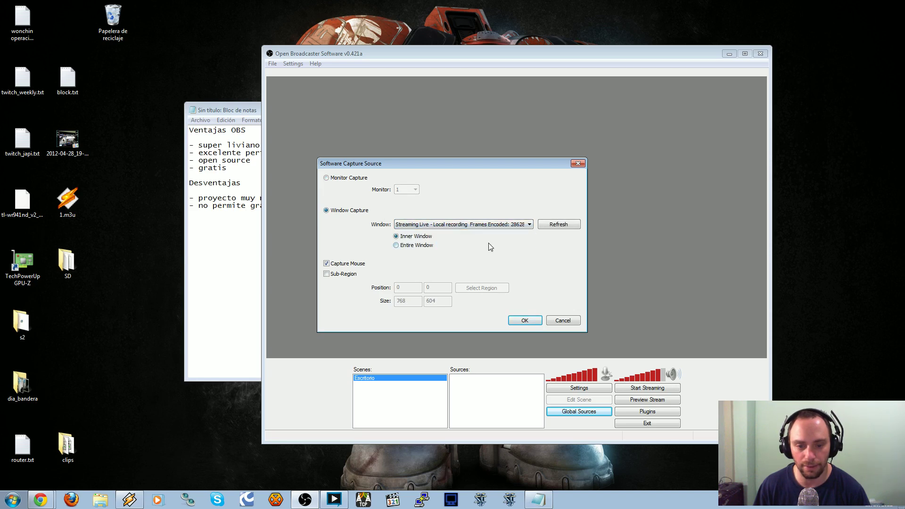
click(495, 229)
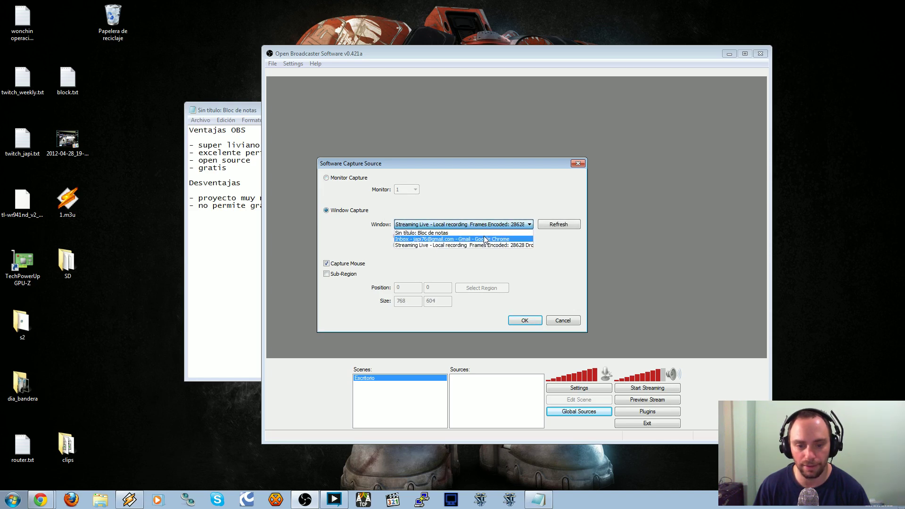
click(486, 238)
click(467, 224)
click(459, 235)
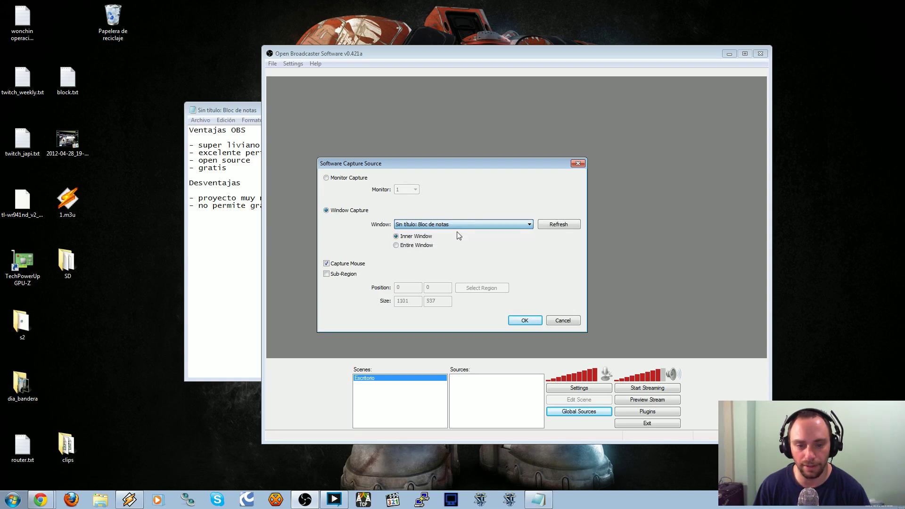
click(214, 113)
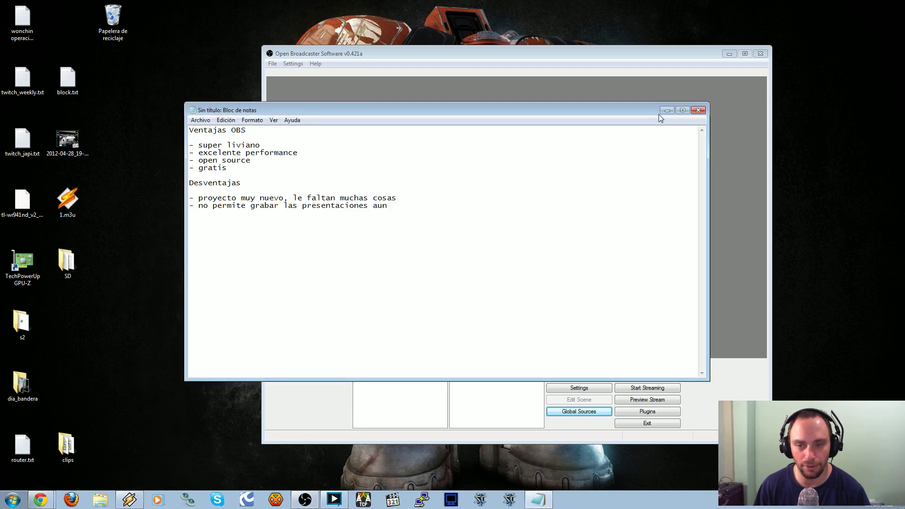
click(600, 55)
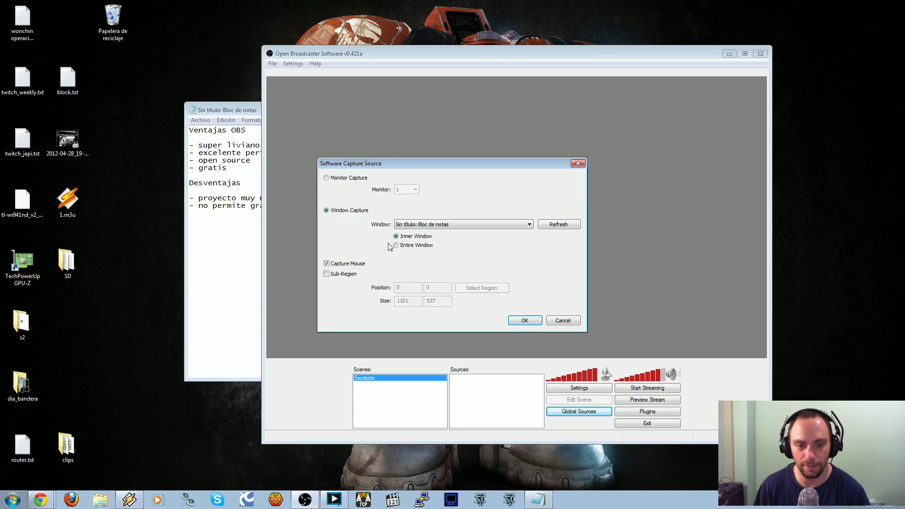
Set the Escritorio source to Monitor Capture of monitor 1, and start the stream preview.
click(327, 178)
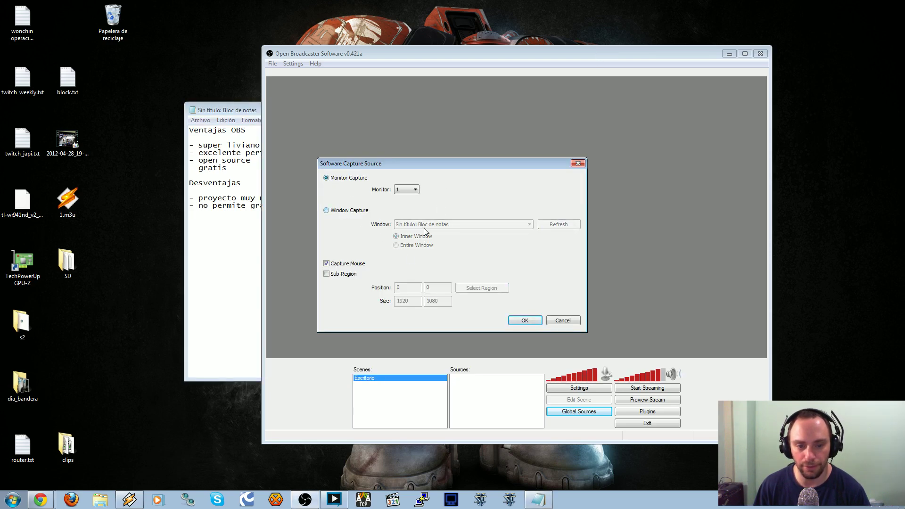
click(523, 321)
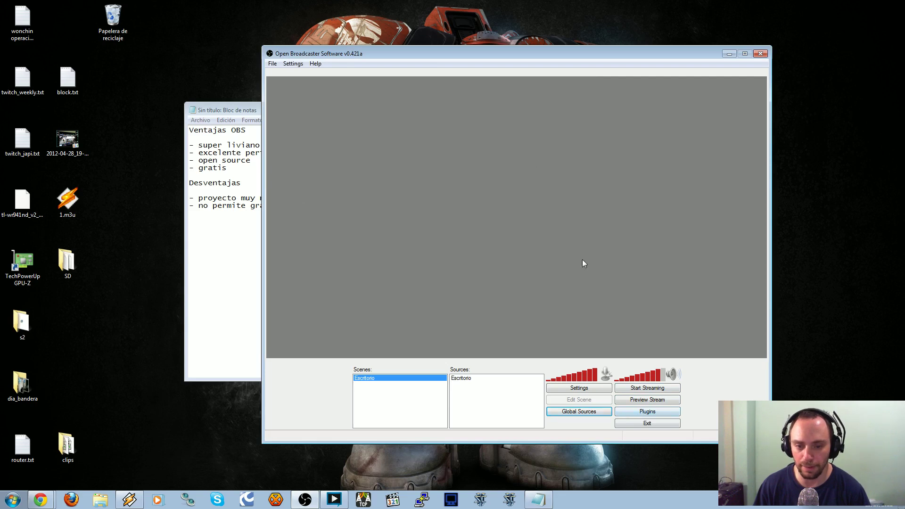
click(658, 402)
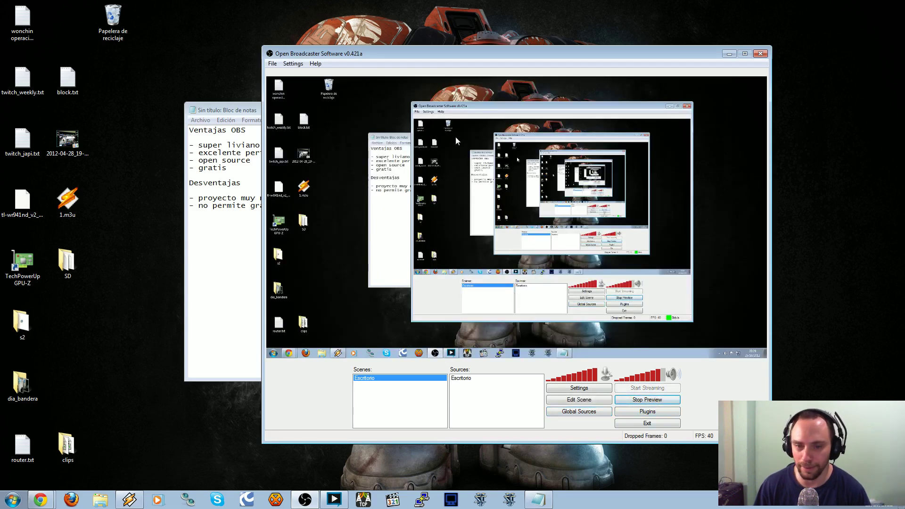
Check how the preview follows the desktop by moving, minimizing, restoring and resizing the OBS window.
drag(495, 62, 411, 68)
click(644, 59)
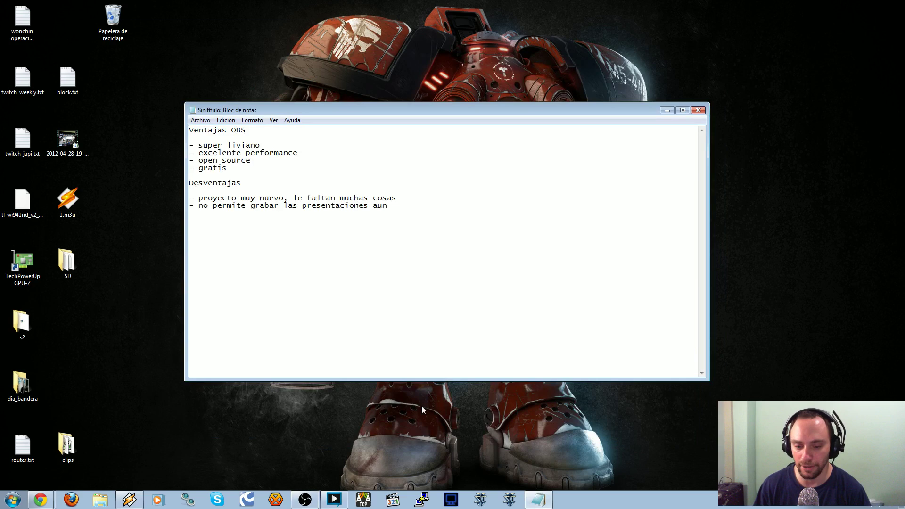
click(309, 499)
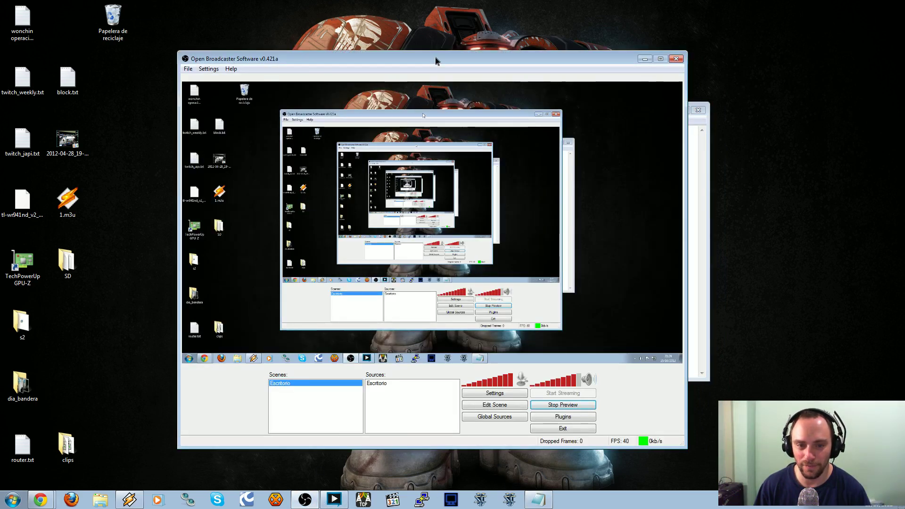
drag(435, 58, 426, 51)
drag(678, 442, 432, 266)
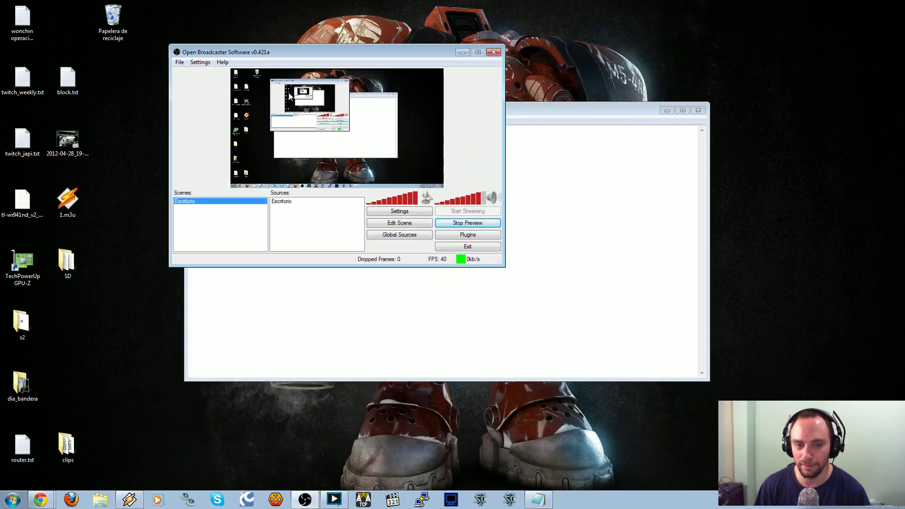
drag(332, 57, 428, 183)
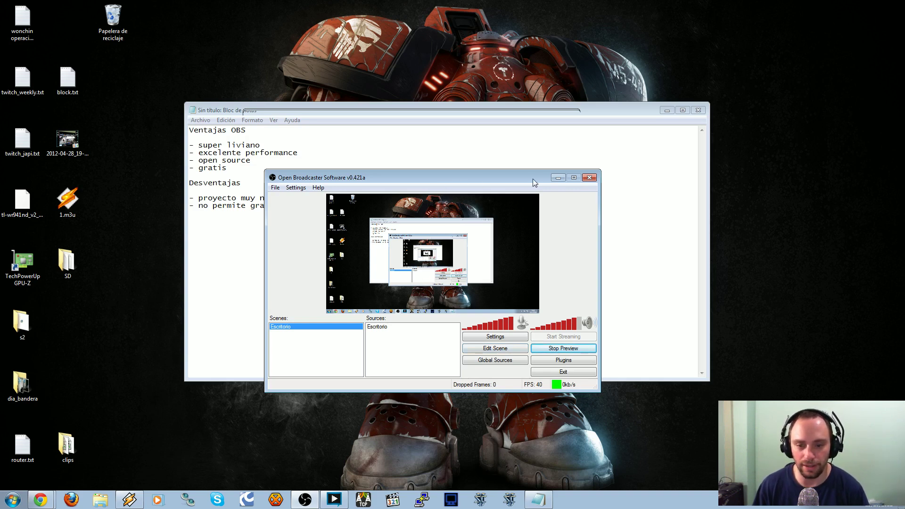
drag(600, 171, 707, 60)
drag(616, 65, 547, 66)
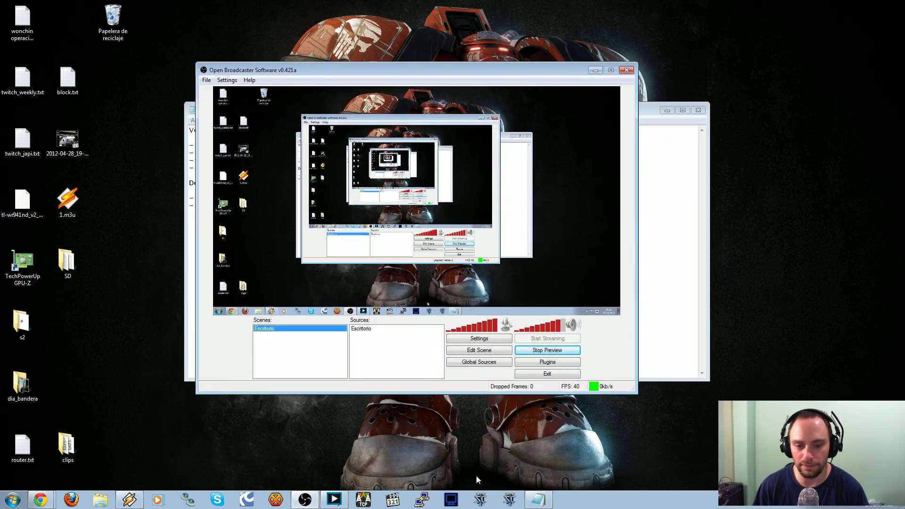
Launch StarCraft II to check its capture in the running stream preview, and return to OBS with the game closed.
click(481, 506)
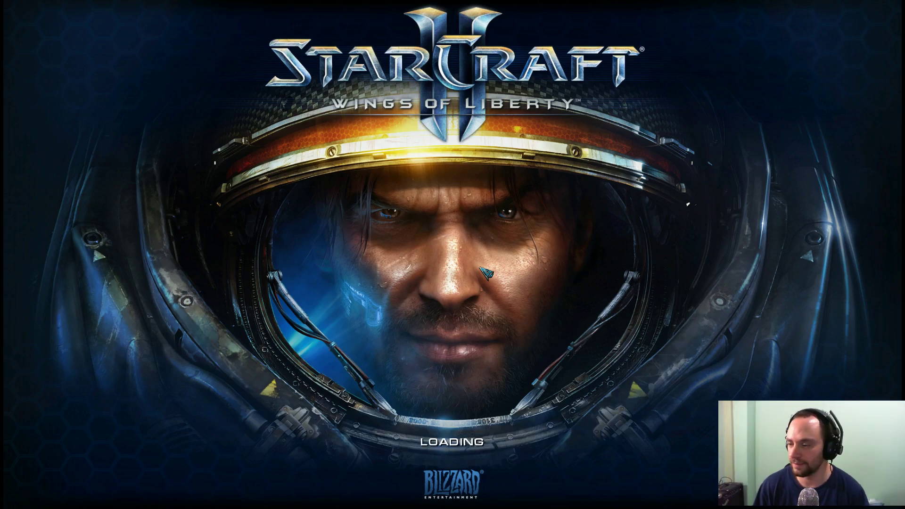
key(alt+Tab)
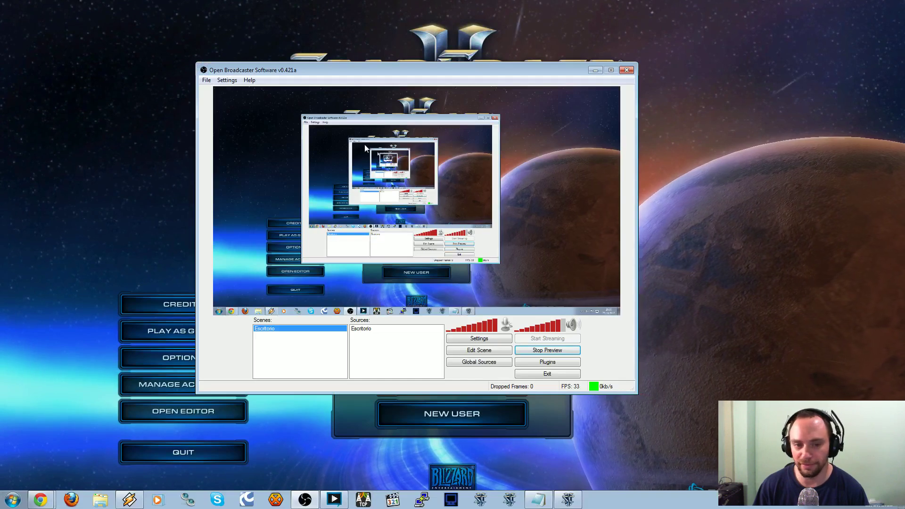
drag(388, 72, 402, 79)
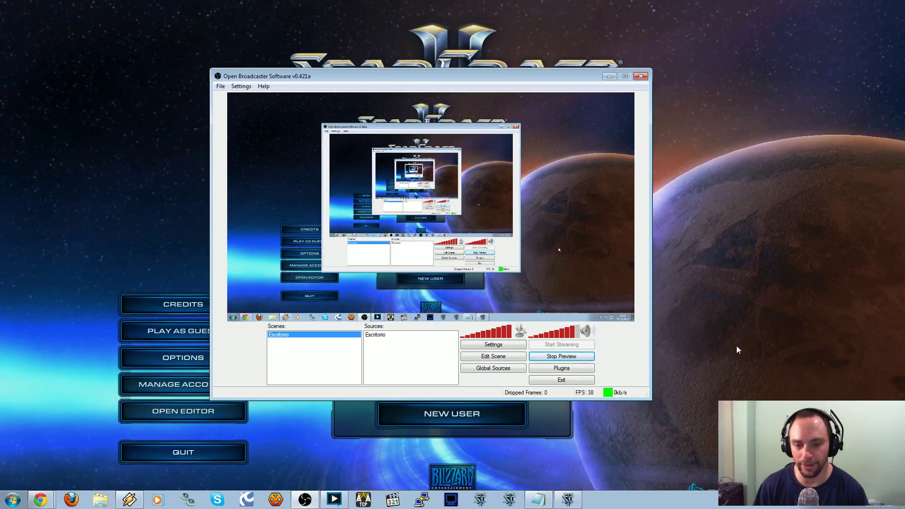
click(724, 344)
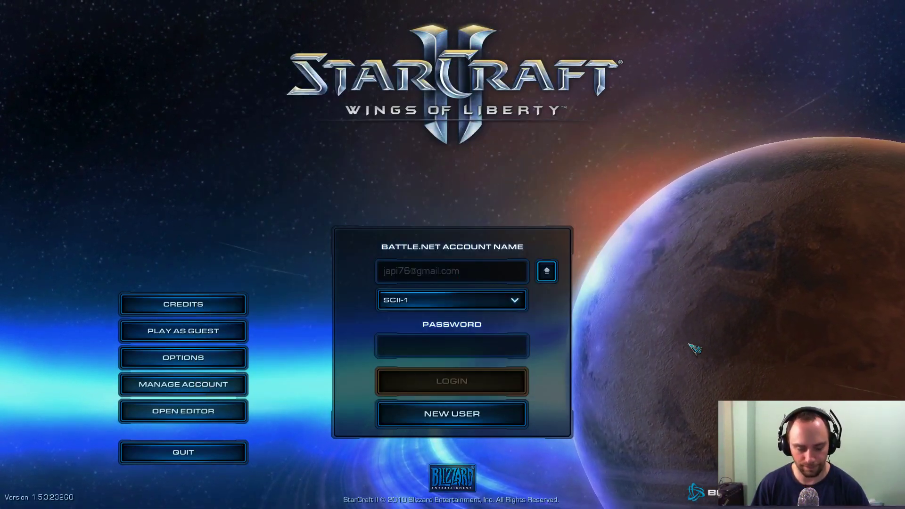
key(alt+Tab)
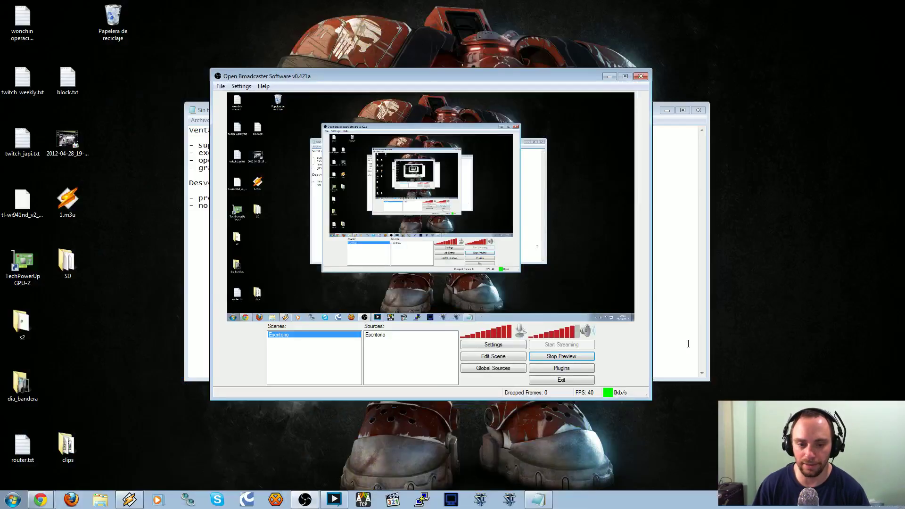
drag(413, 77, 427, 77)
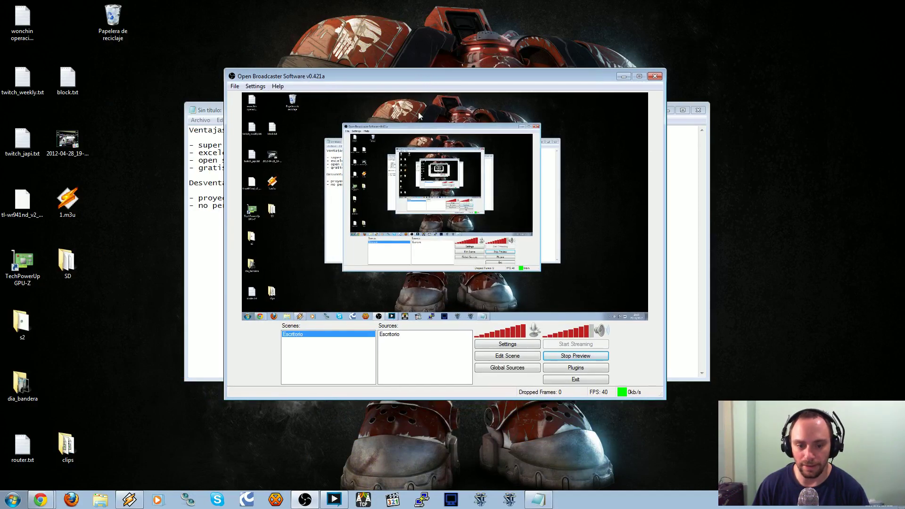
click(390, 335)
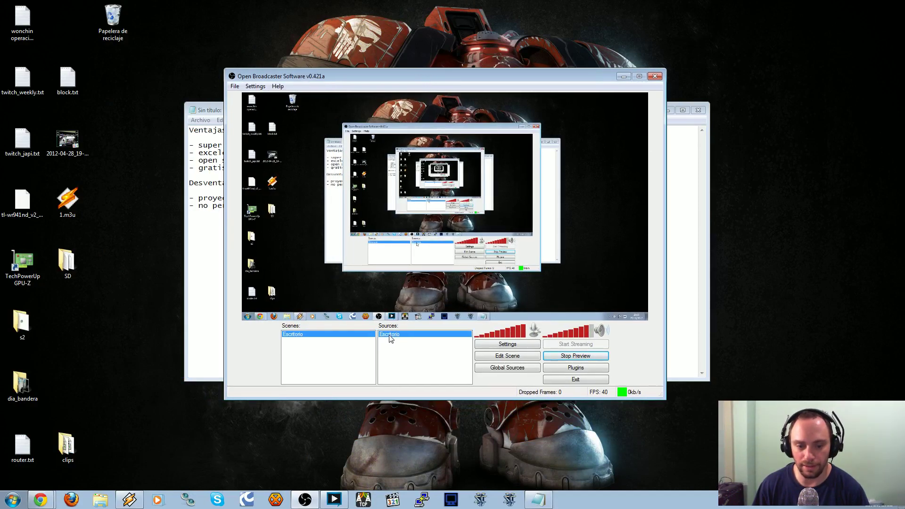
right_click(390, 337)
click(426, 278)
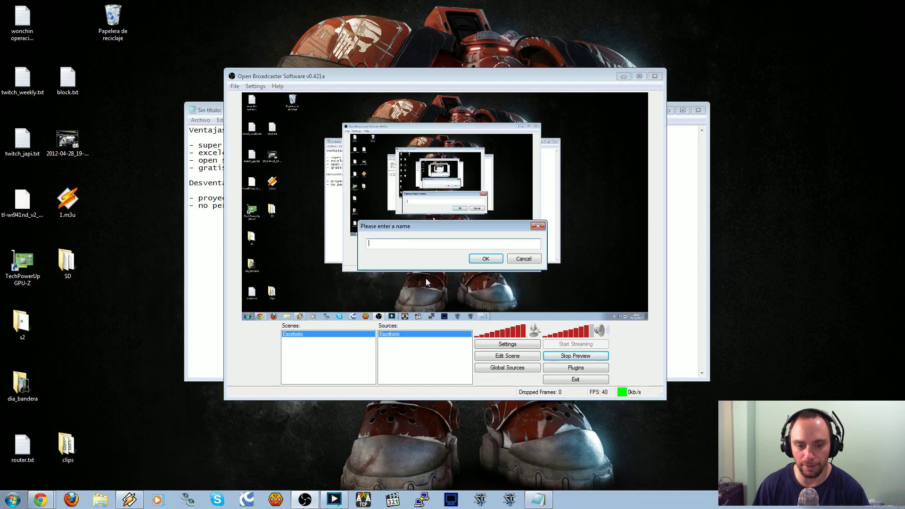
click(514, 260)
Remove the Escritorio source from the Escritorio scene.
right_click(399, 336)
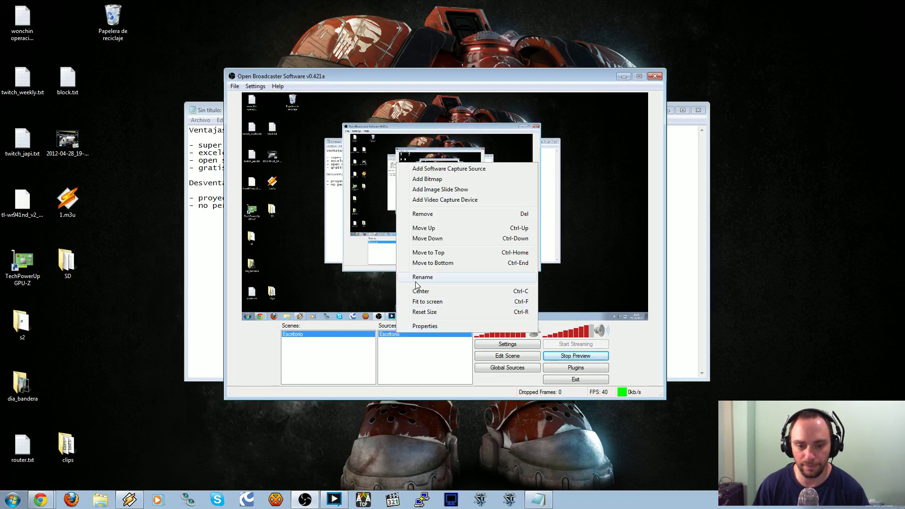
click(423, 214)
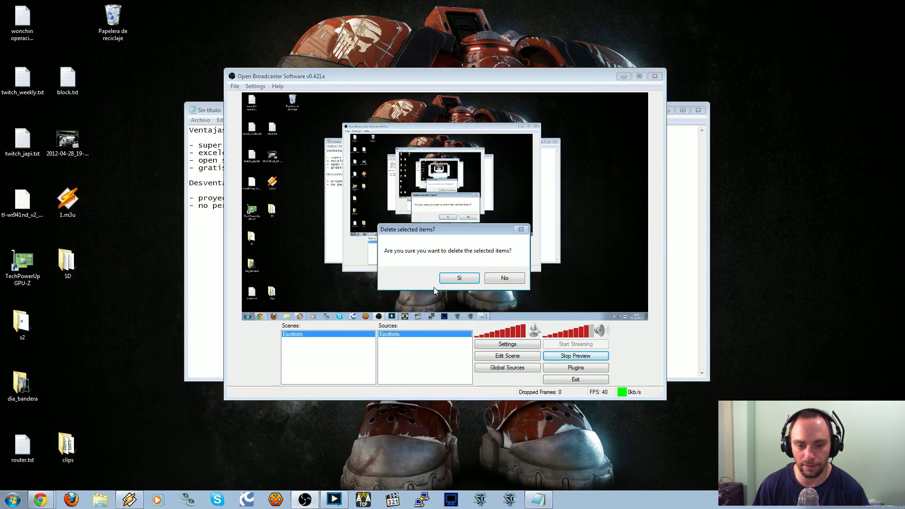
click(458, 278)
drag(445, 80, 424, 98)
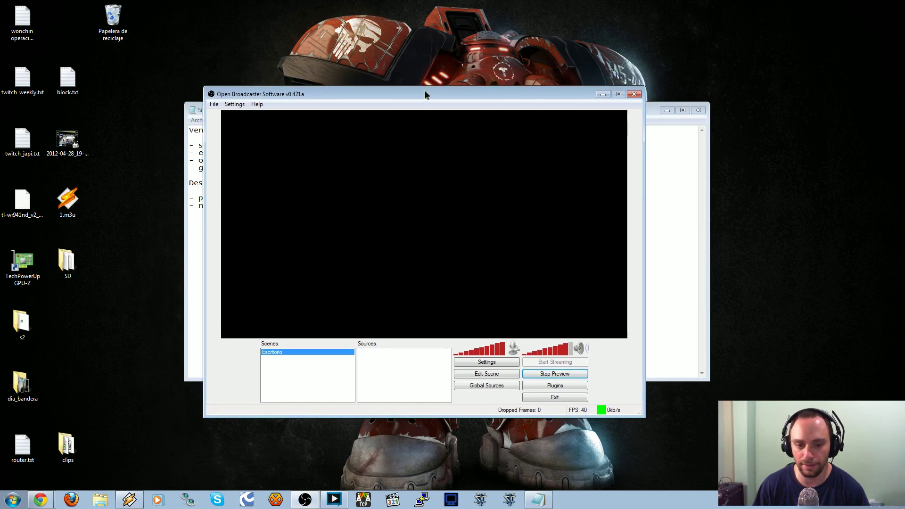
Add a bitmap source named Prueba imagen that uses the 240596 JPG image from the tour pictures folder.
right_click(386, 372)
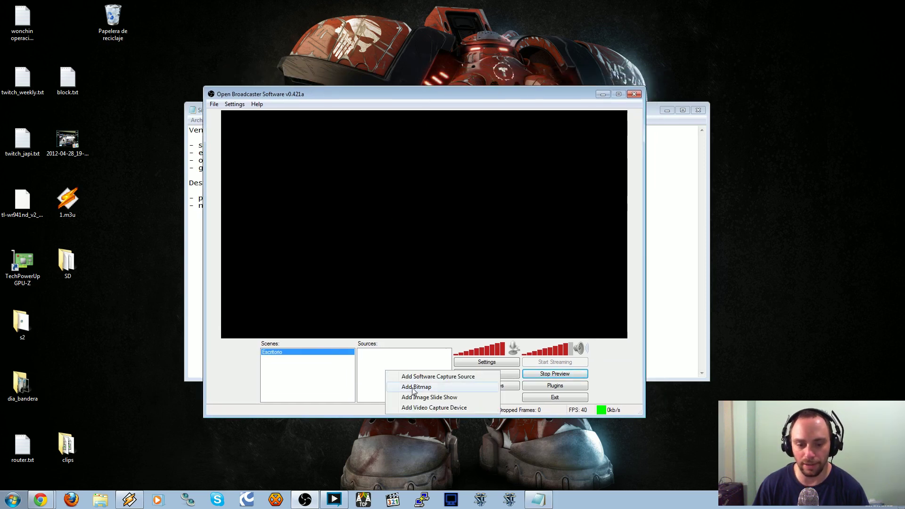
click(434, 388)
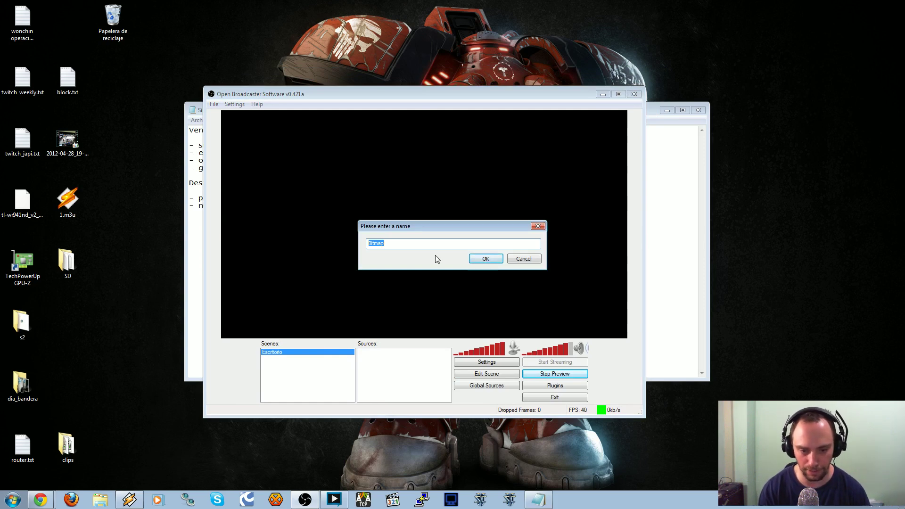
text(Prueba)
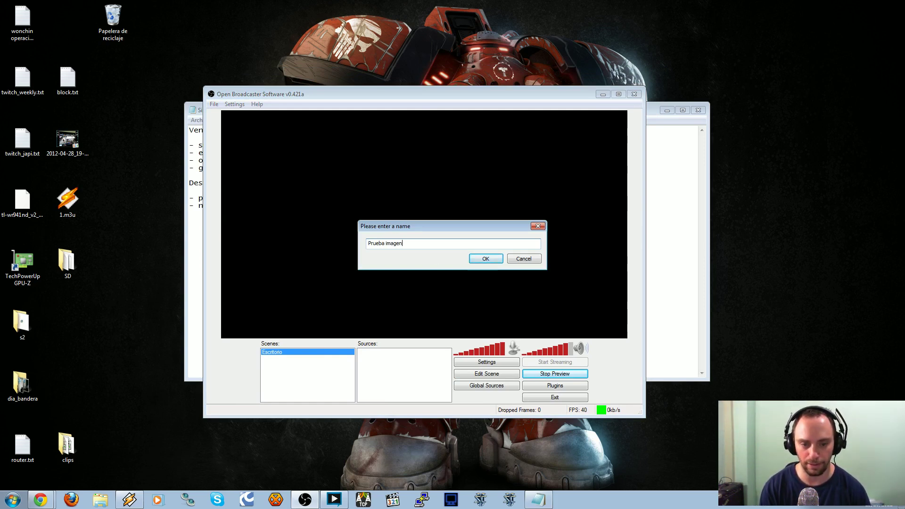
key(Return)
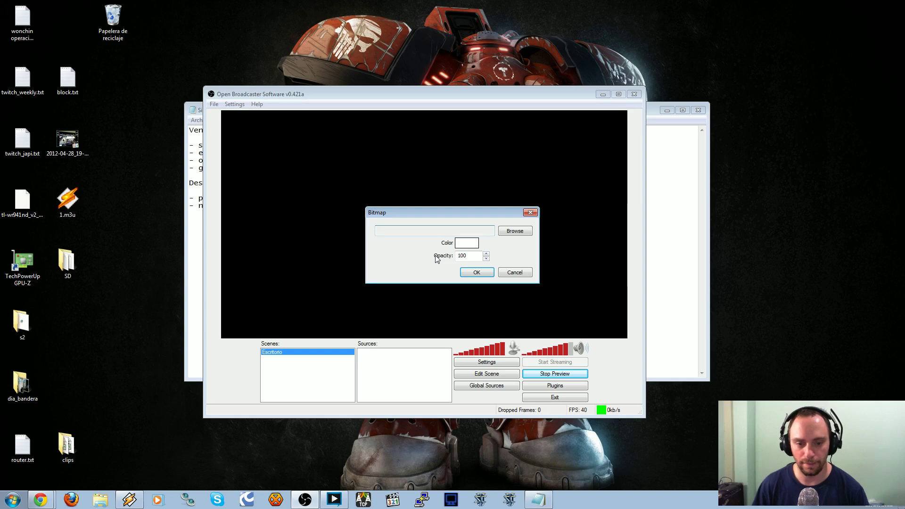
click(506, 233)
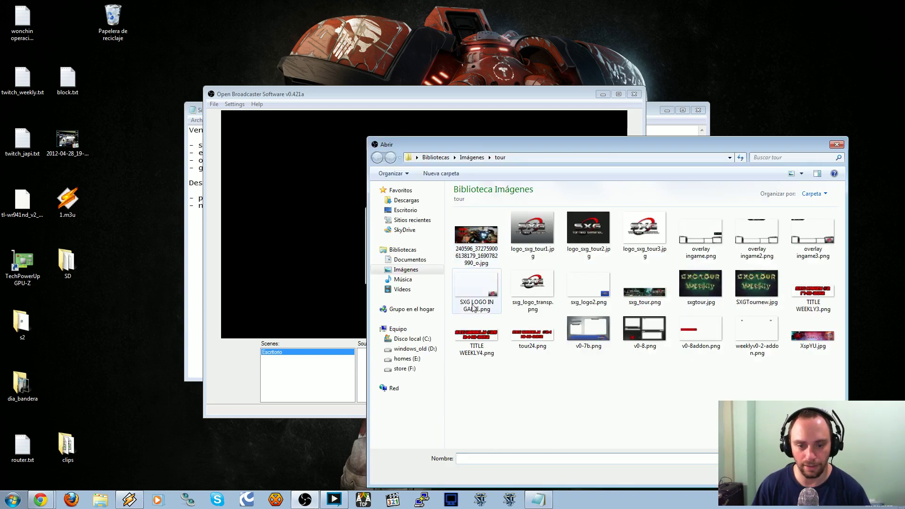
double_click(487, 238)
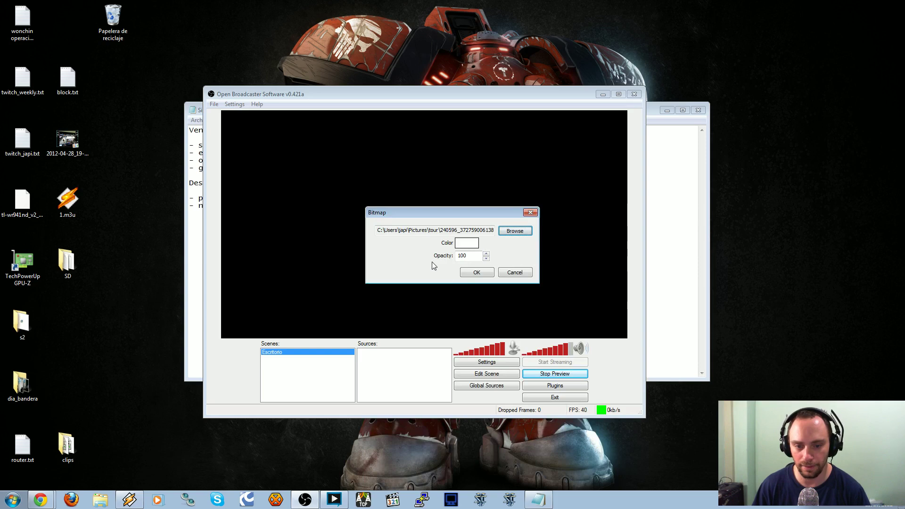
click(476, 272)
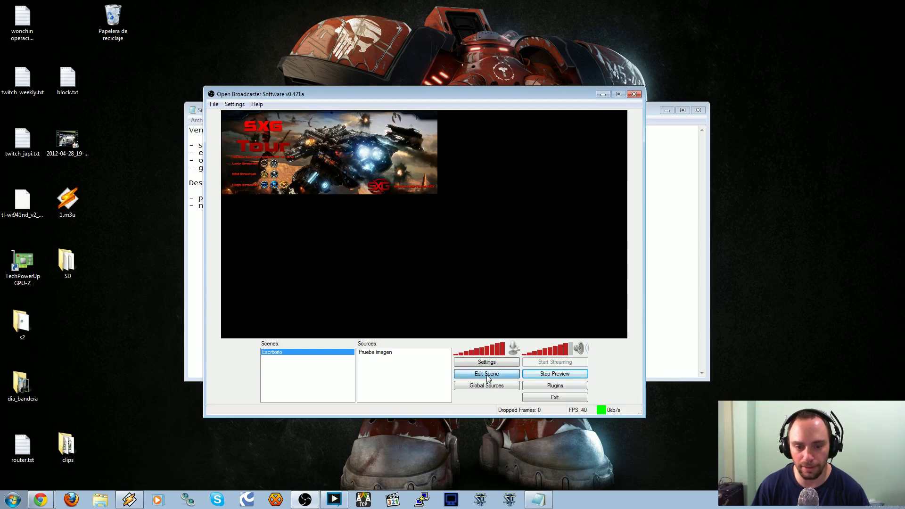
In scene editing mode, move the Prueba imagen bitmap into the lower-right corner of the scene, and finish editing.
click(375, 172)
drag(342, 148, 399, 191)
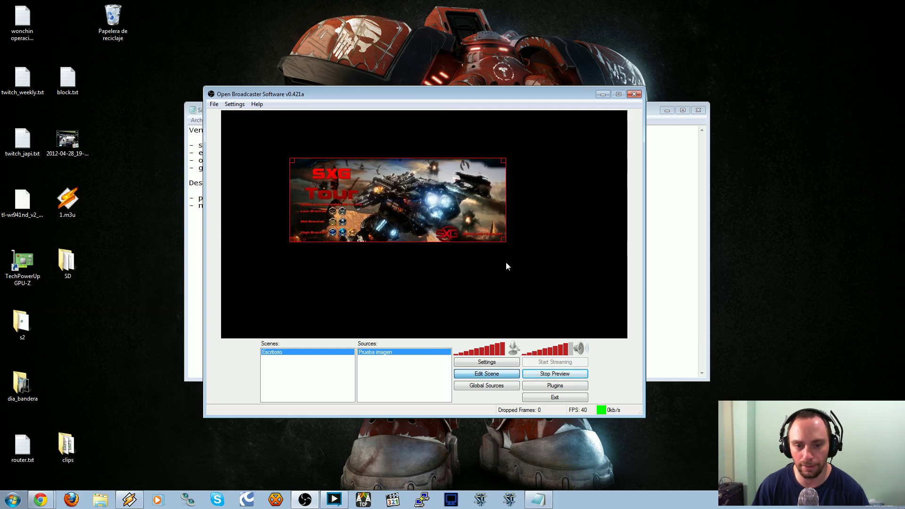
mouse_move(502, 243)
mouse_down()
mouse_move(563, 270)
mouse_move(475, 232)
mouse_move(503, 241)
mouse_up()
drag(405, 200, 522, 295)
click(489, 376)
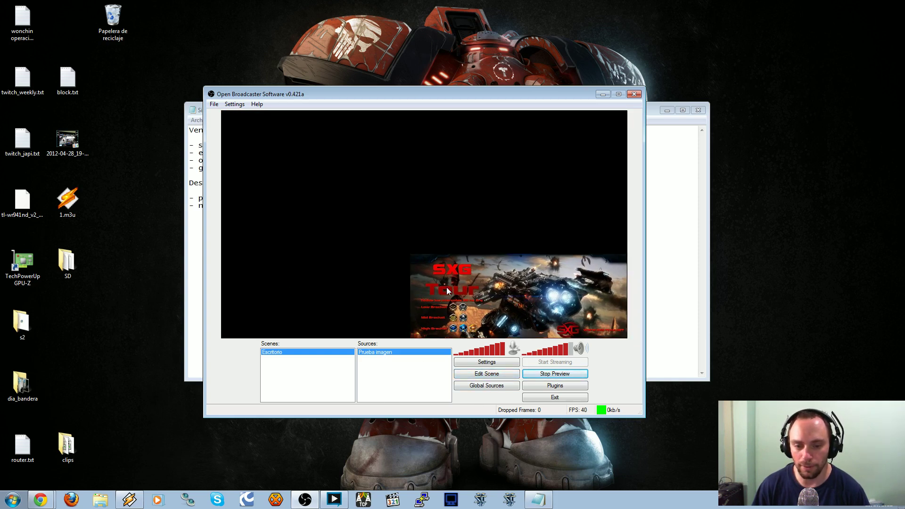
Set the opacity of the Prueba imagen bitmap to 50.
right_click(384, 357)
click(405, 344)
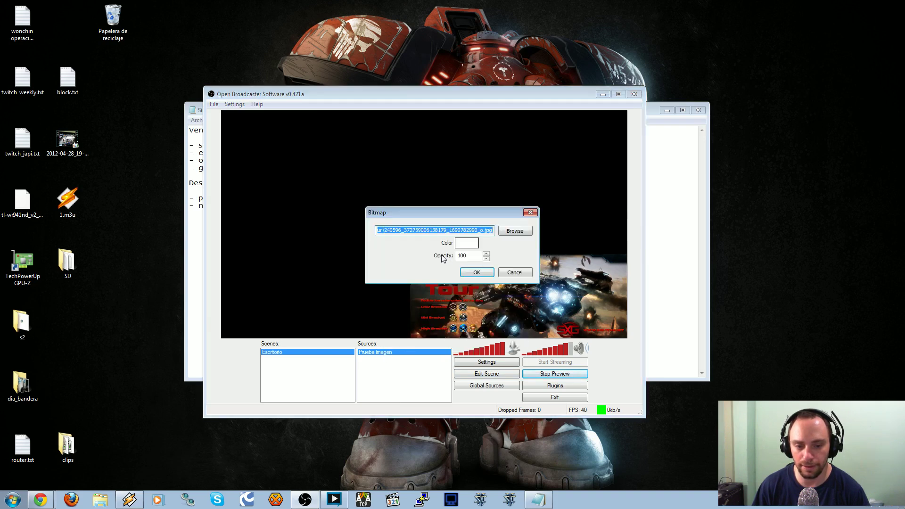
double_click(472, 256)
text(50)
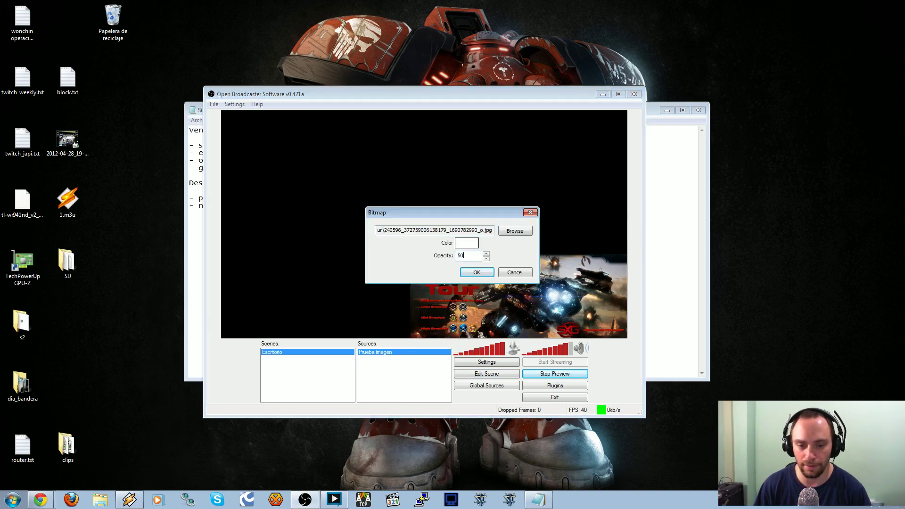
click(477, 272)
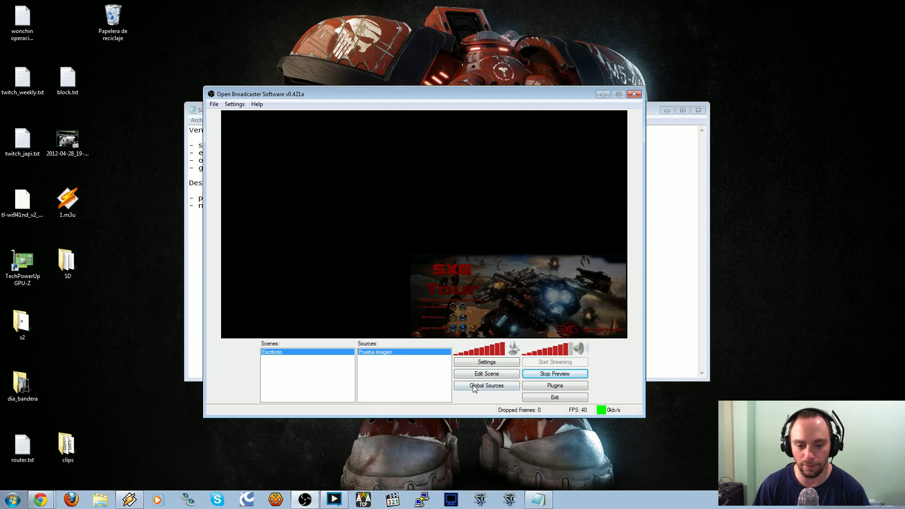
right_click(384, 384)
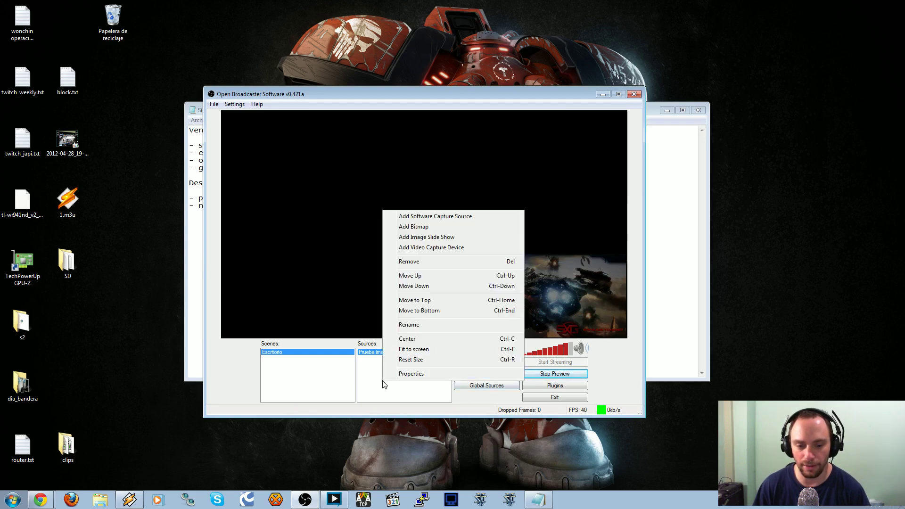
click(414, 218)
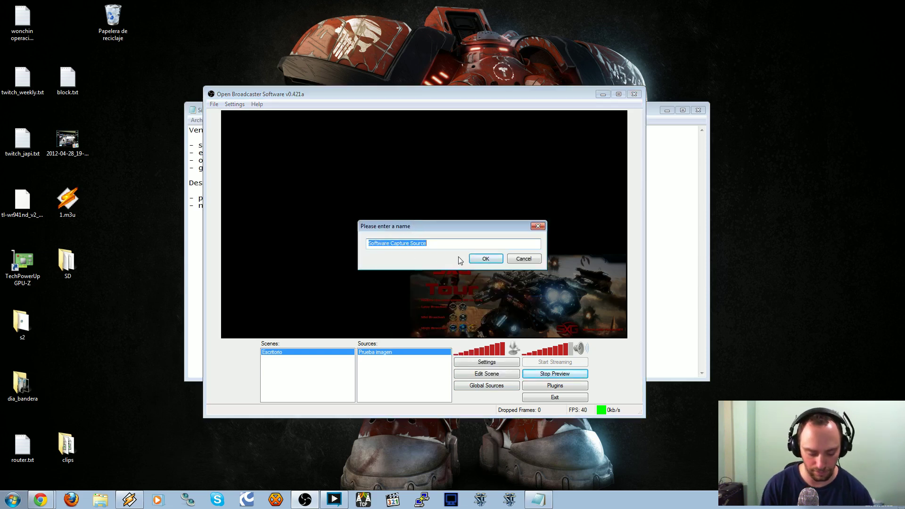
key(BackSpace)
key(Escape)
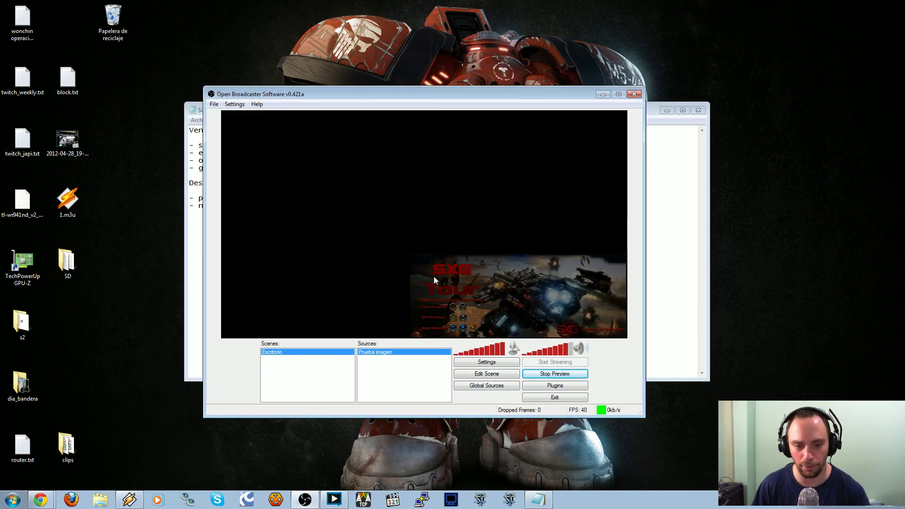
Create a global software capture source named Escritorio with Monitor Capture of monitor 1.
click(493, 386)
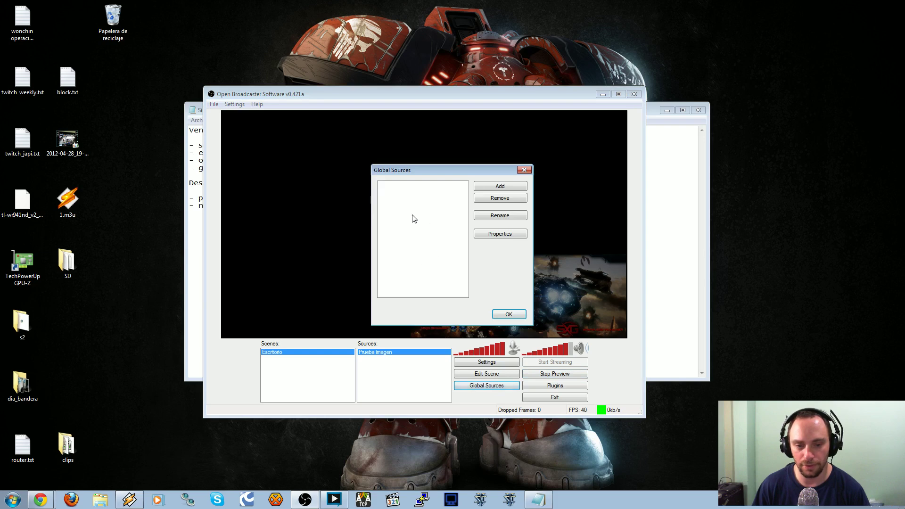
click(499, 189)
click(533, 193)
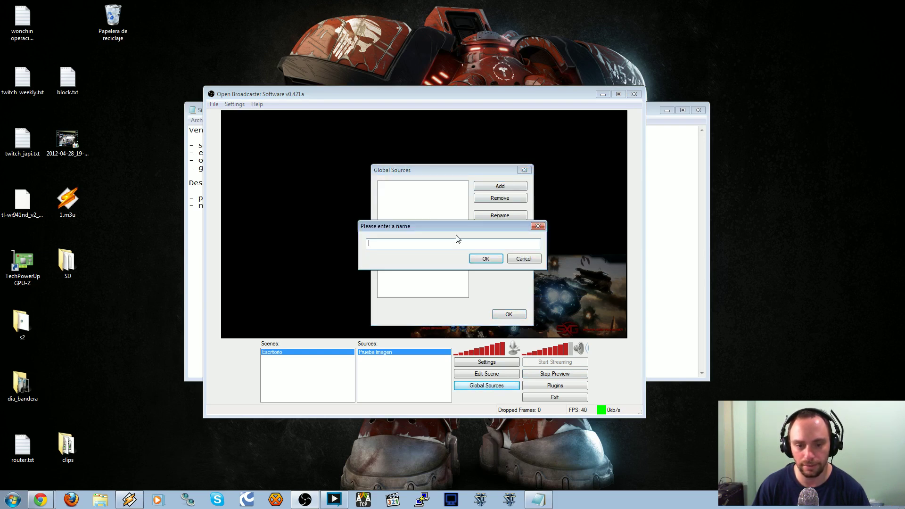
text(Escritorio)
key(Return)
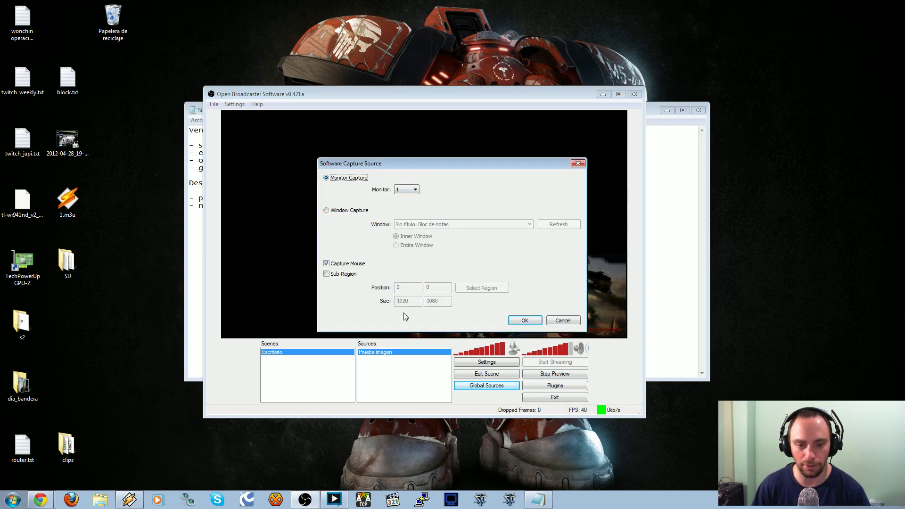
click(531, 322)
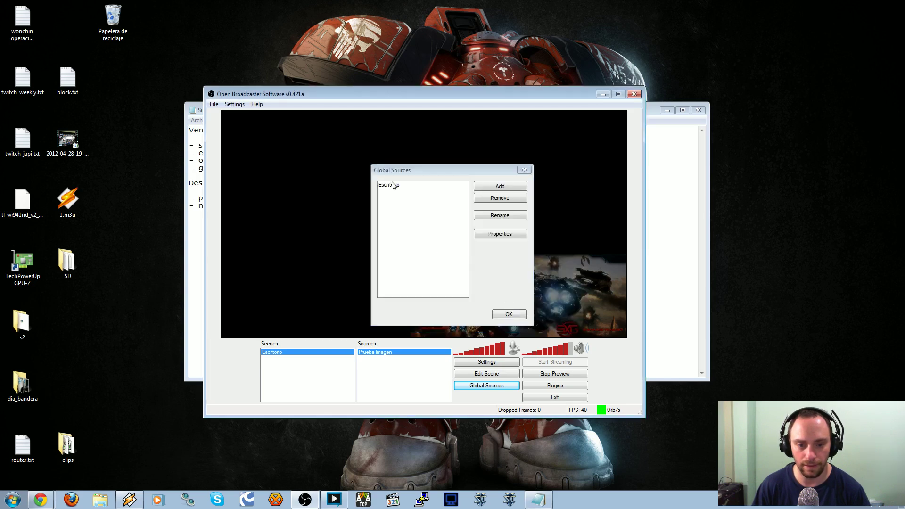
click(510, 315)
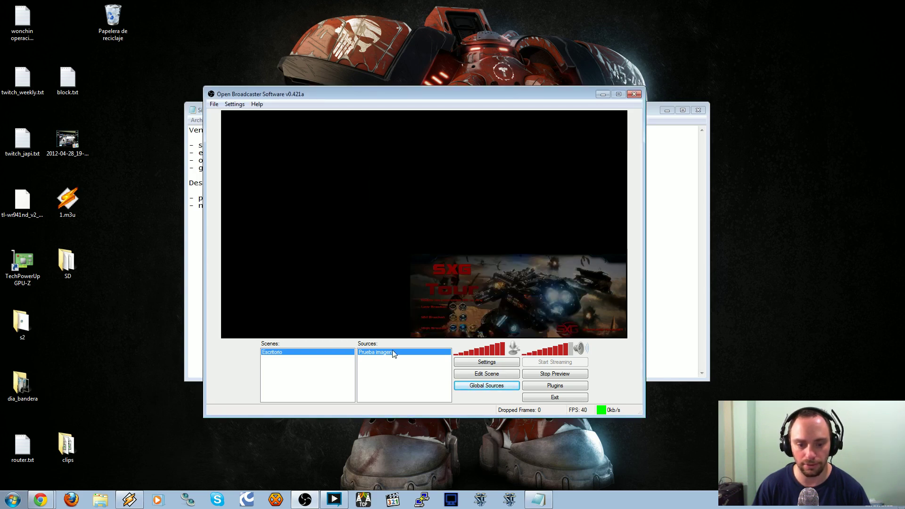
Add the global source Escritorio to the scene, keeping the name Escritorio.
right_click(379, 384)
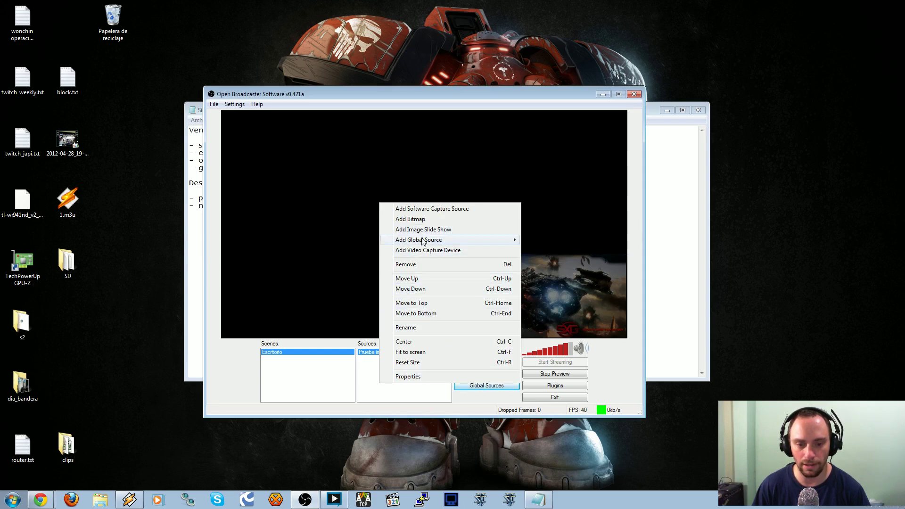
mouse_move(419, 240)
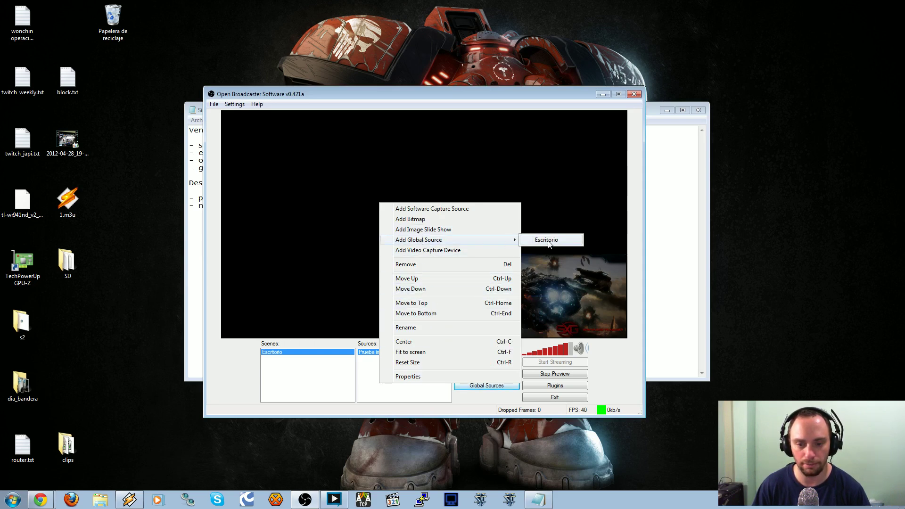
click(547, 241)
click(483, 259)
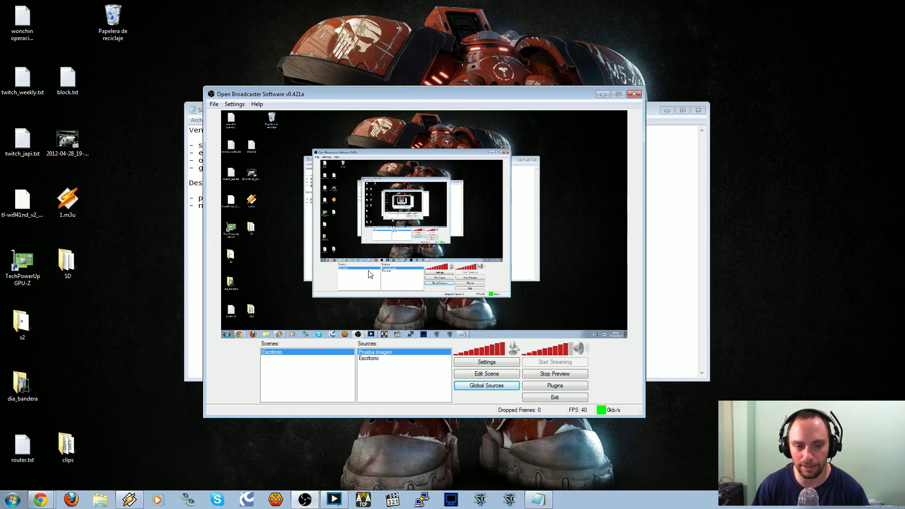
Reorder the scene's sources by moving Prueba imagen to the bottom of the list, below Escritorio.
right_click(372, 358)
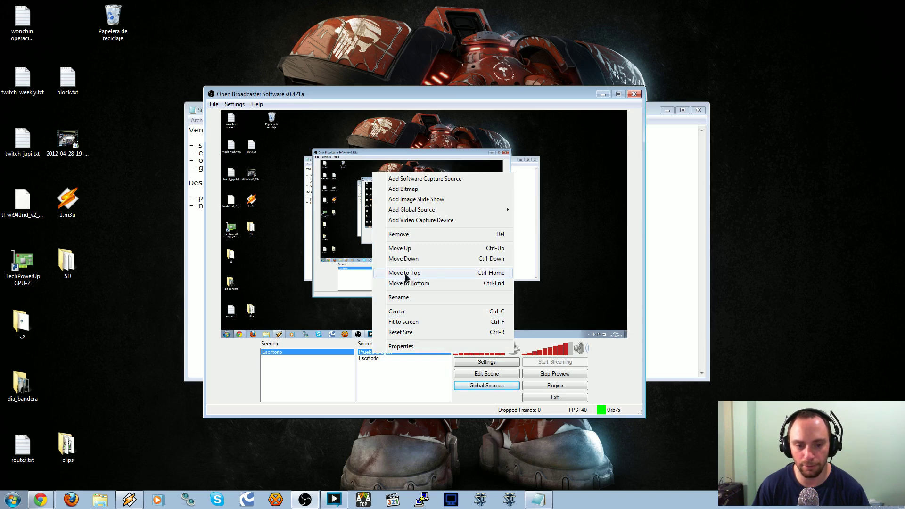
click(405, 273)
right_click(380, 357)
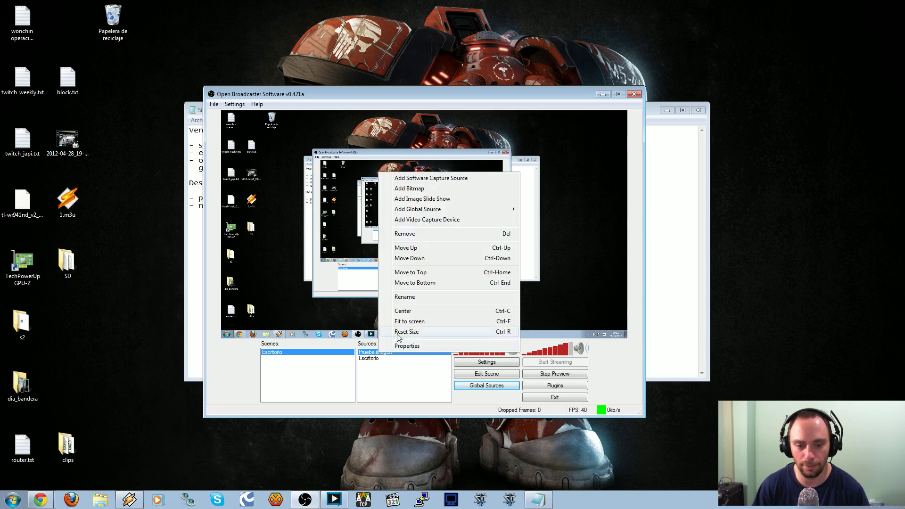
click(419, 283)
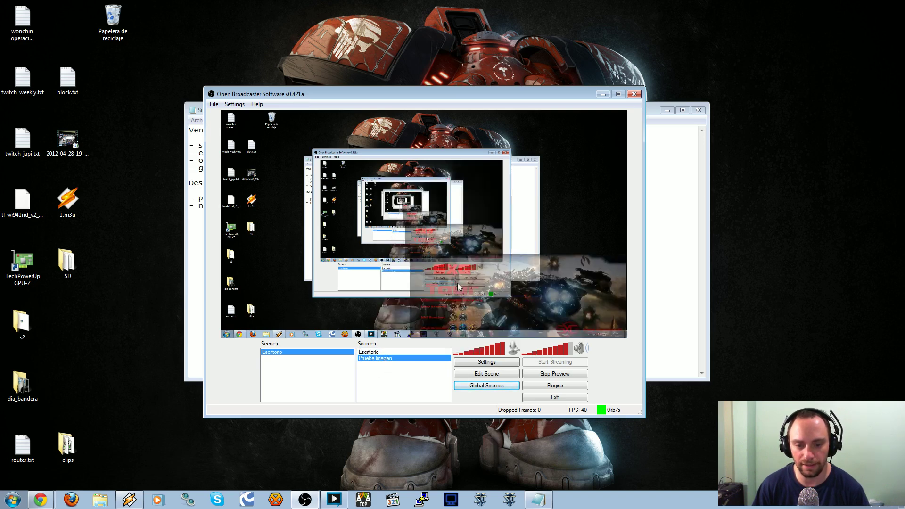
Set the opacity of the Prueba imagen bitmap to 75, and check the overlay while moving the OBS window around the desktop.
right_click(376, 359)
click(410, 350)
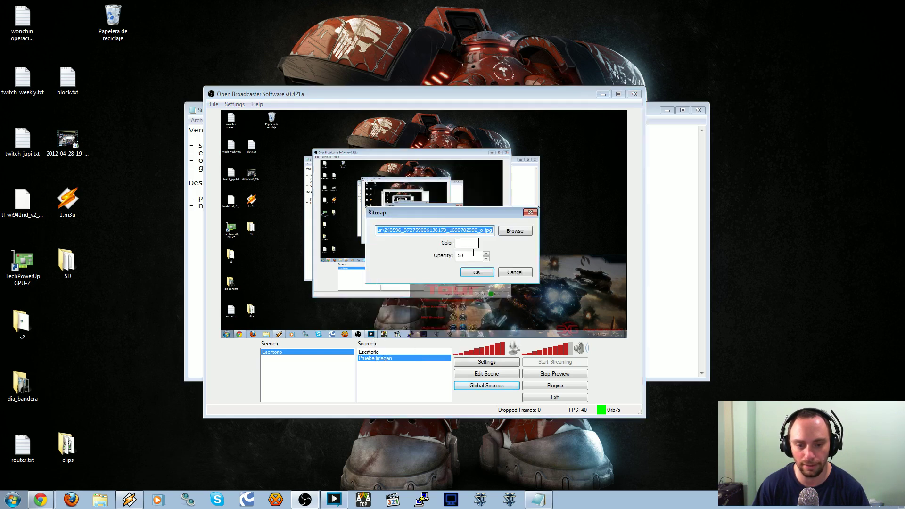
key(Tab)
key(Tab)
key(Tab)
text(75)
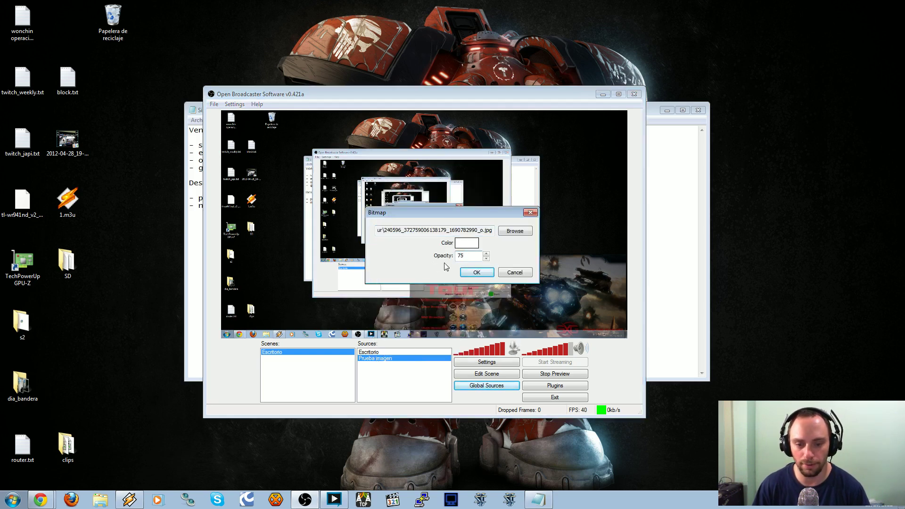
click(477, 273)
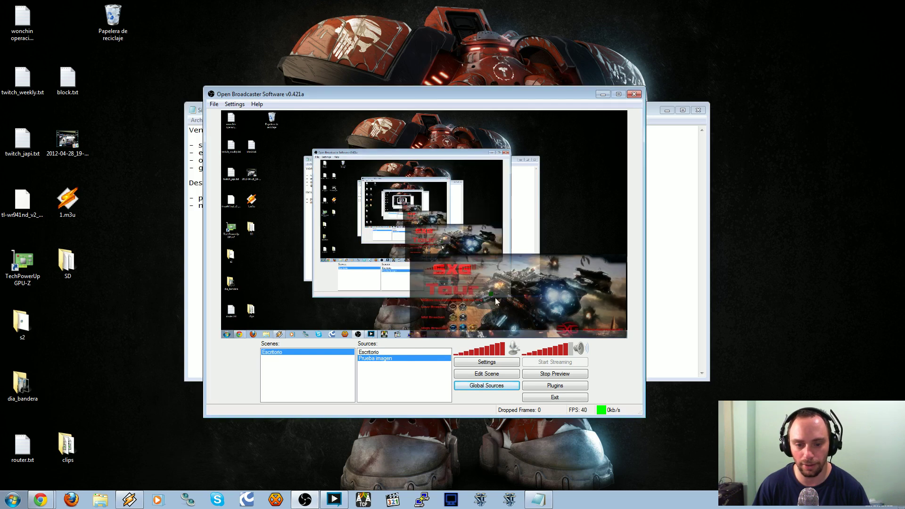
drag(369, 98, 245, 99)
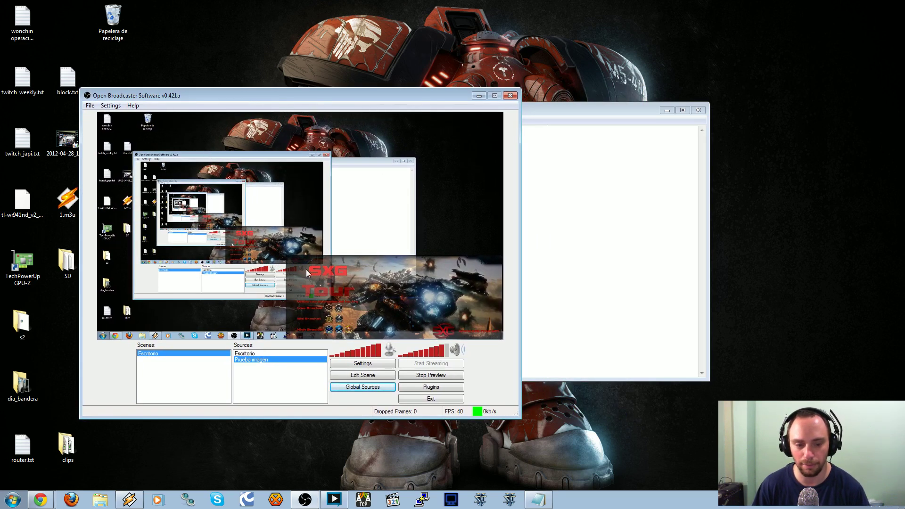
drag(330, 96, 474, 105)
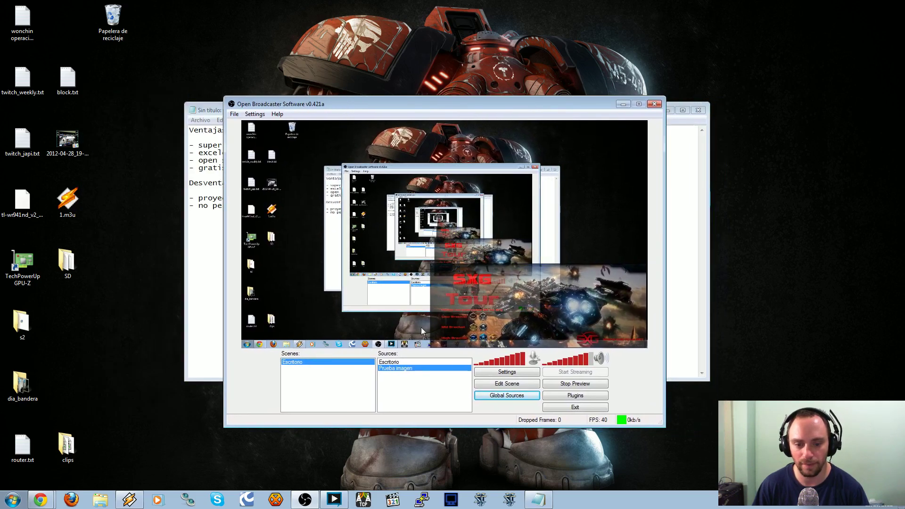
Set the opacity of the Prueba imagen bitmap to 100.
double_click(404, 371)
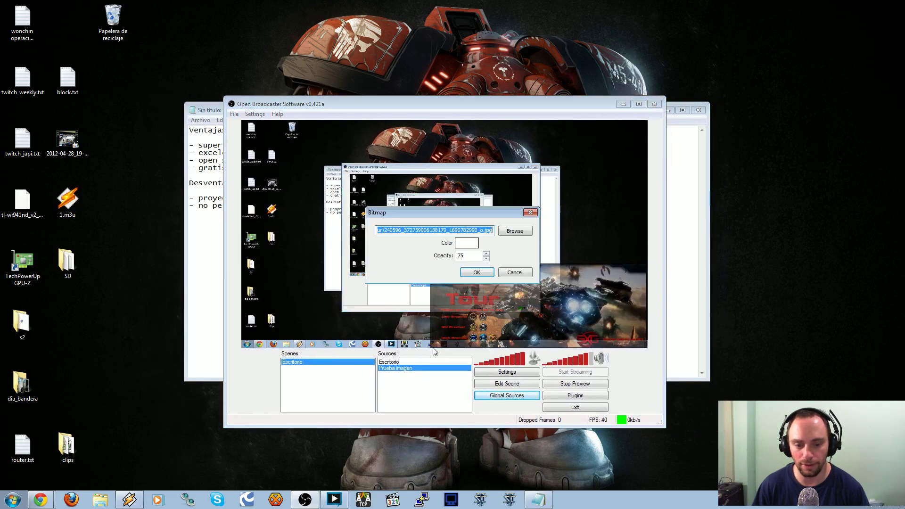
double_click(468, 256)
text(100)
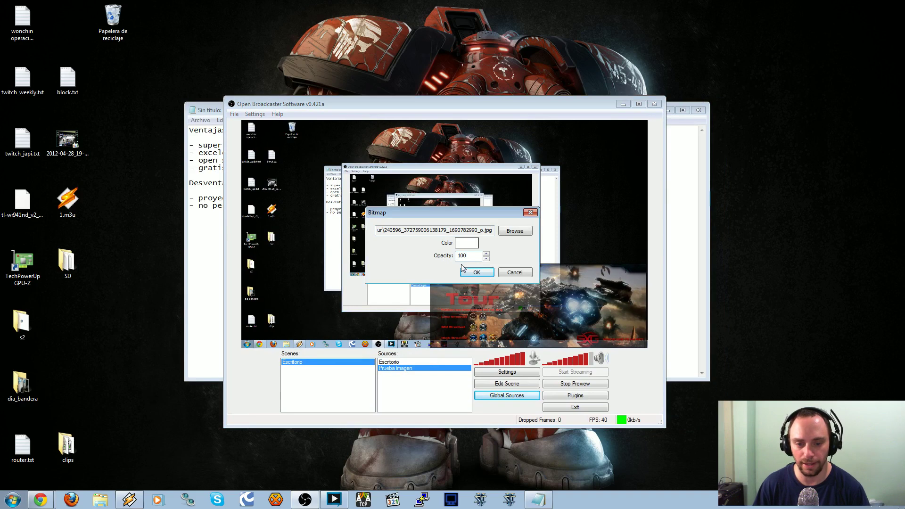
click(466, 272)
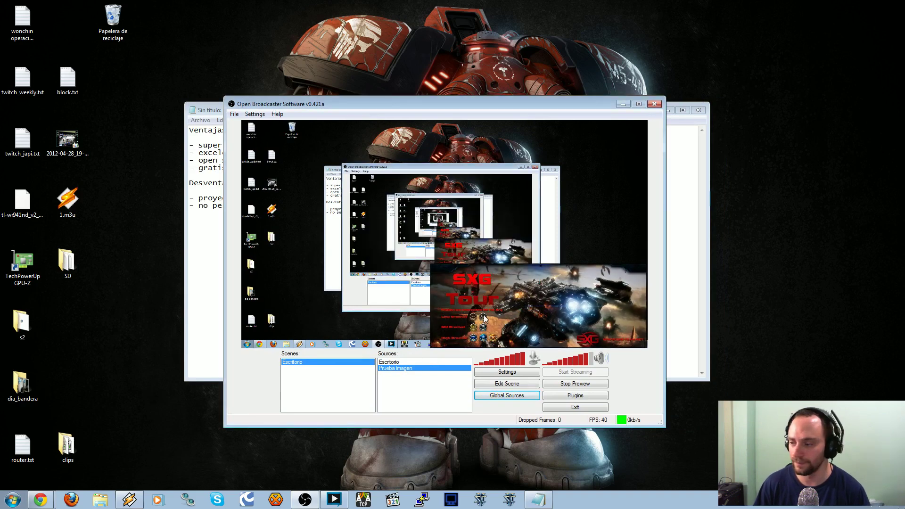
Remove the Escritorio source from the Escritorio scene and accept the deletion.
click(397, 362)
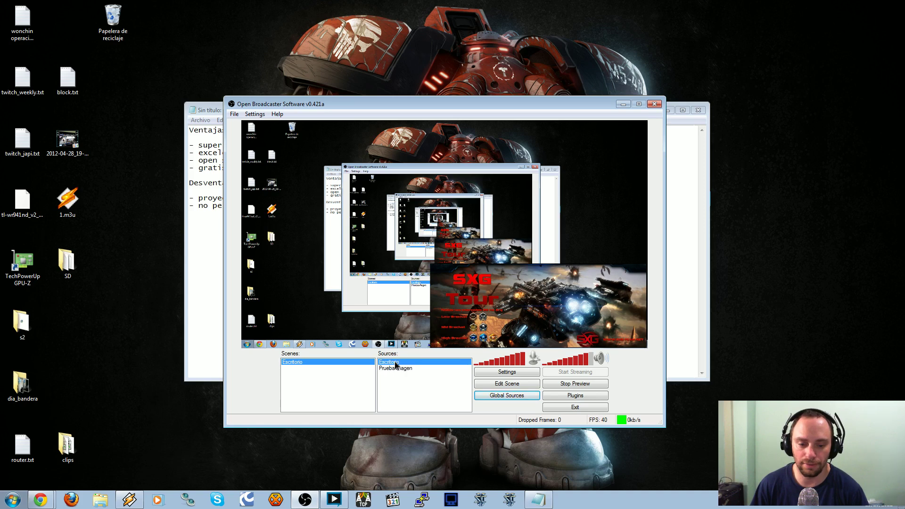
right_click(397, 362)
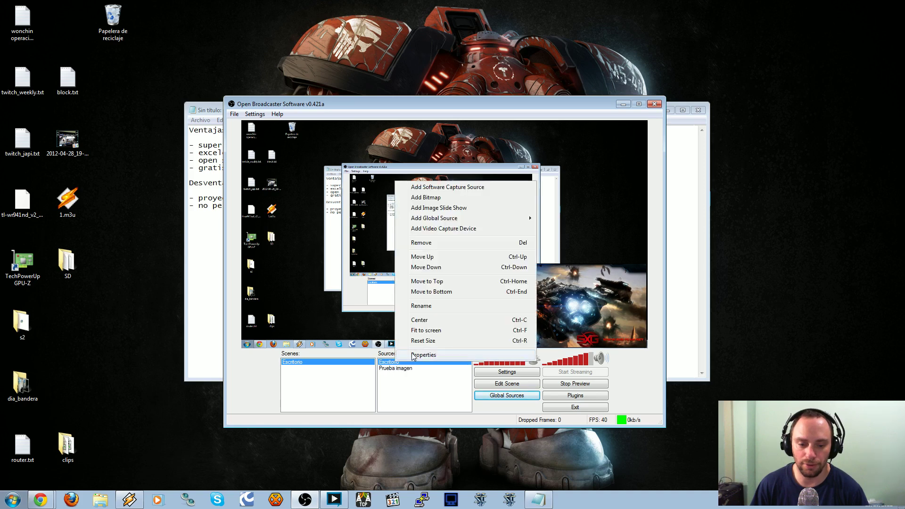
click(441, 249)
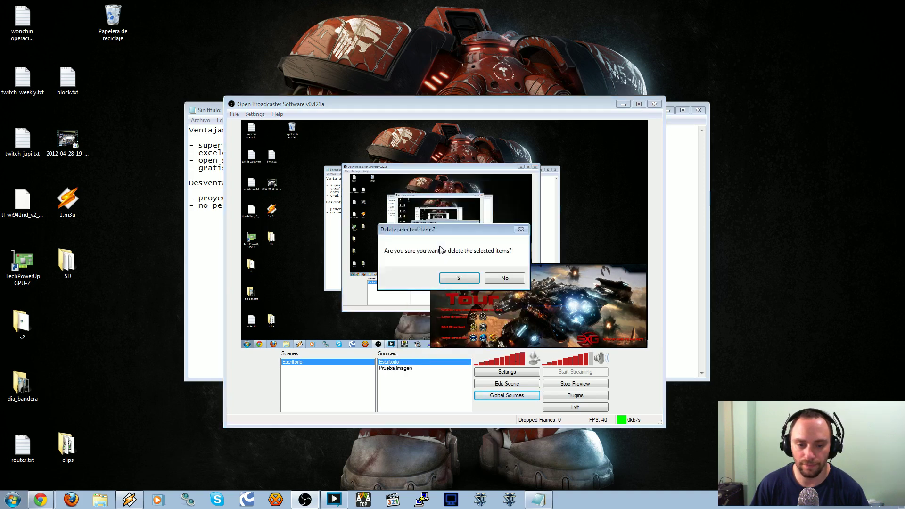
click(462, 280)
right_click(401, 380)
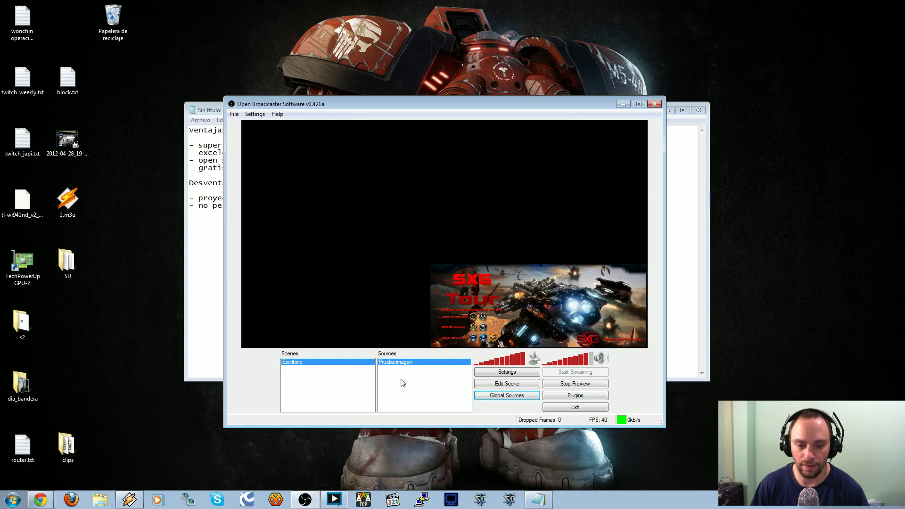
click(417, 385)
right_click(429, 382)
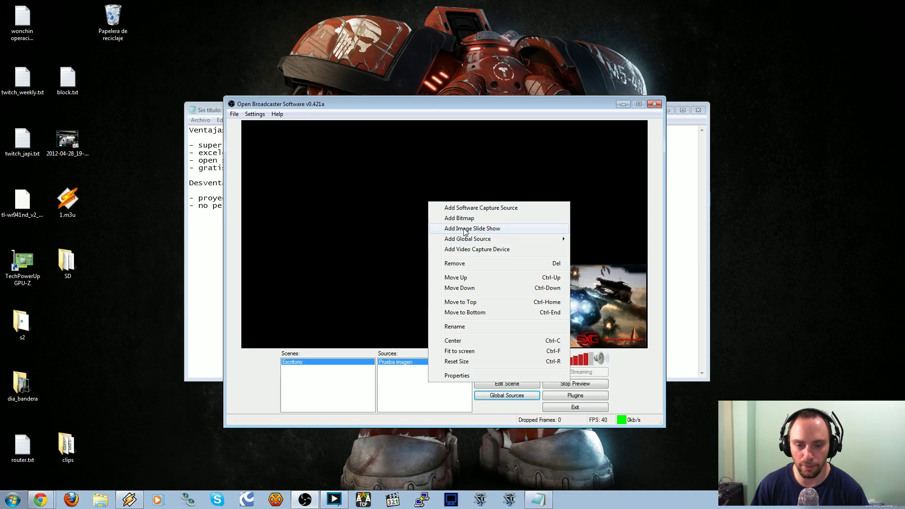
click(479, 251)
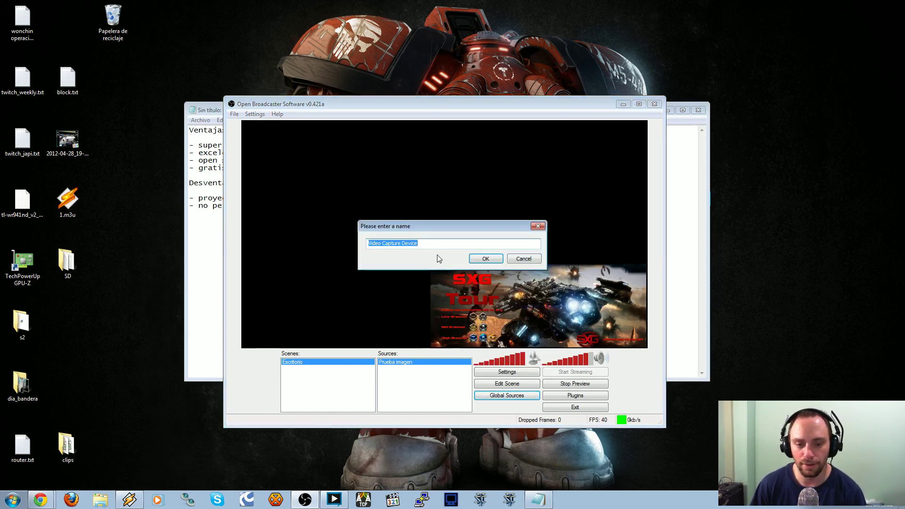
text(webcam)
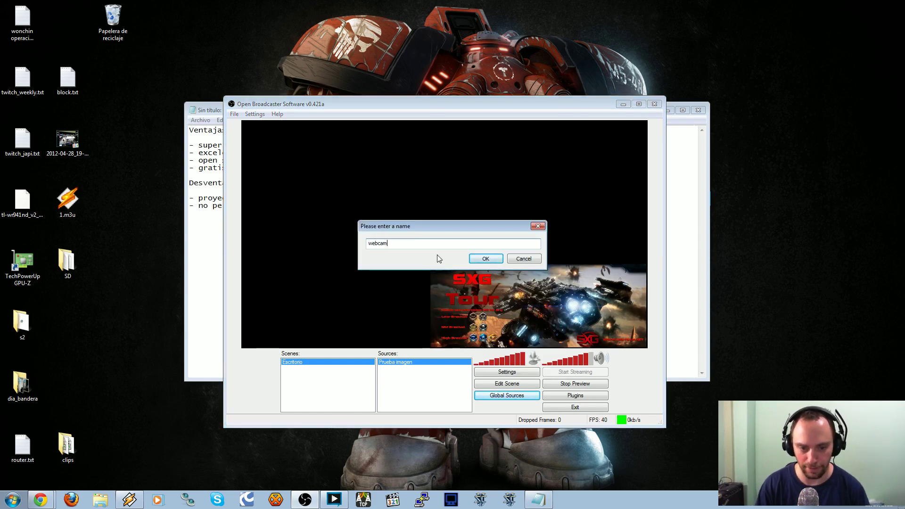
key(Return)
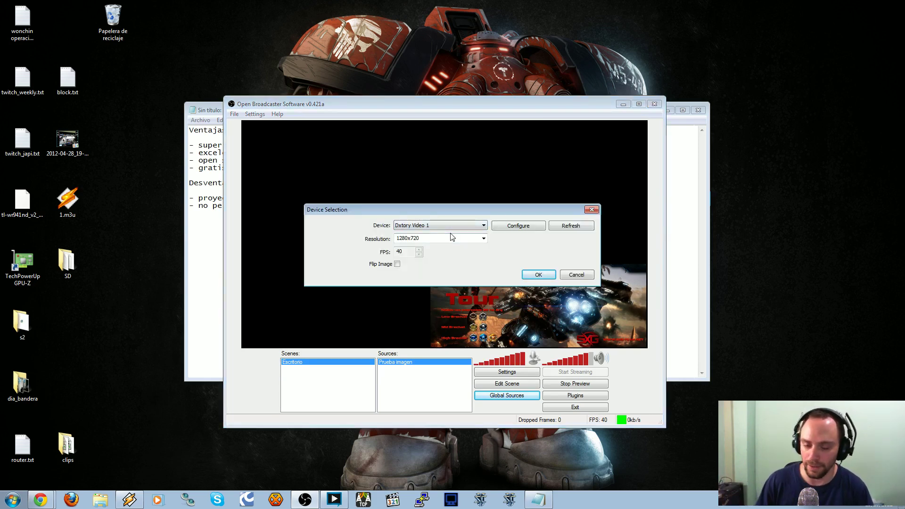
click(477, 225)
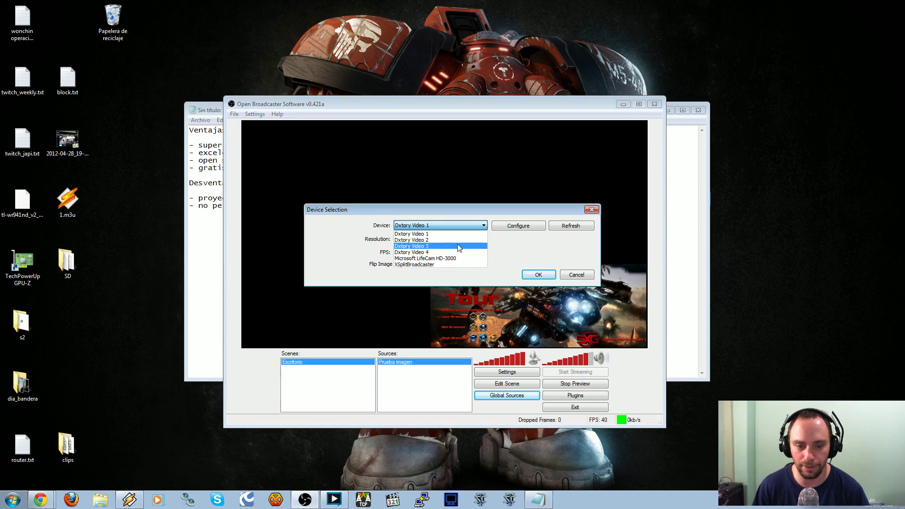
click(431, 259)
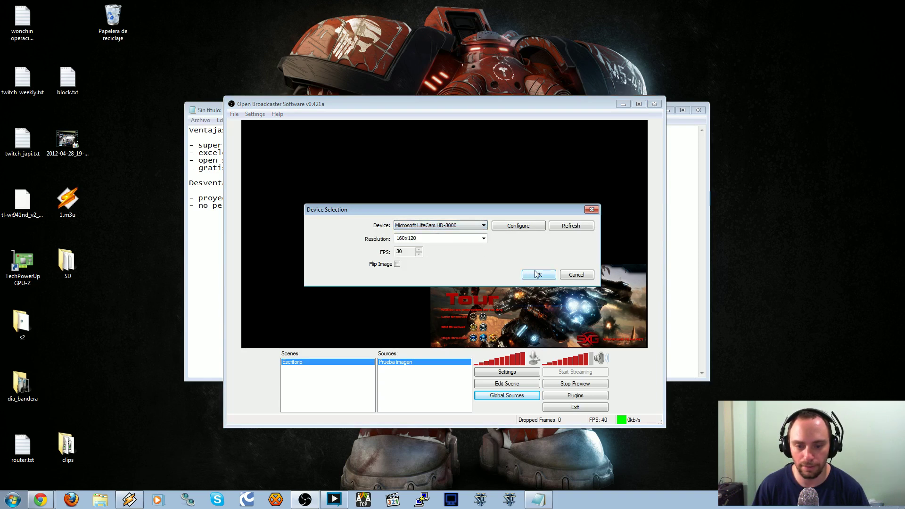
click(575, 276)
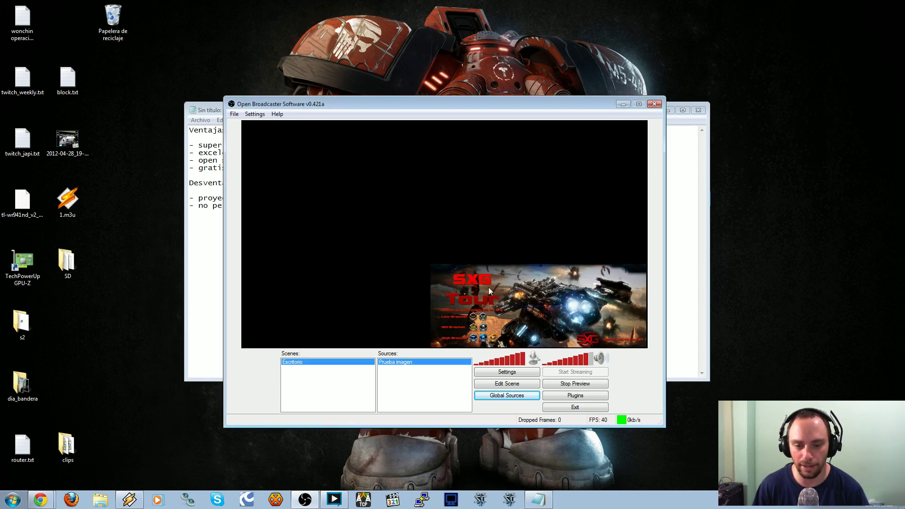
Edit the scene layout by moving the Prueba imagen bitmap to the upper middle of the preview and enlarging it, and finish editing.
click(498, 389)
drag(512, 303, 423, 214)
drag(526, 235, 583, 255)
right_click(459, 190)
click(476, 205)
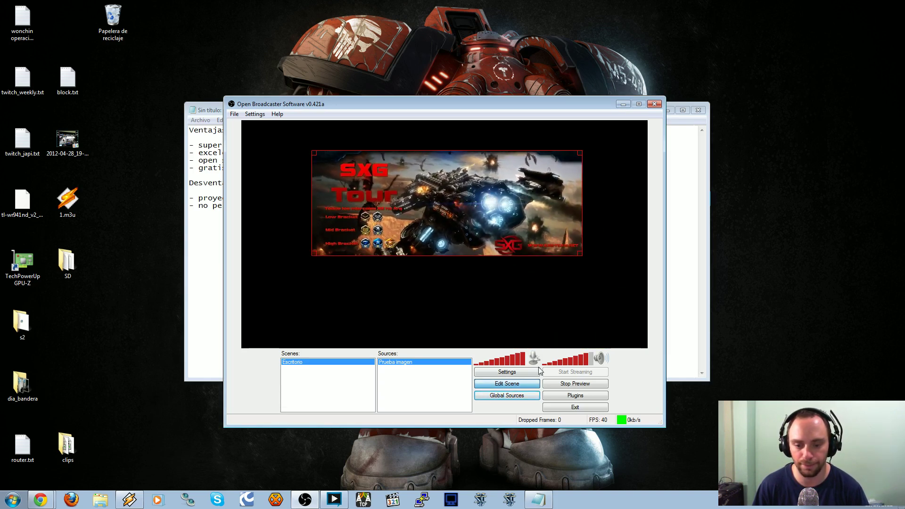
click(521, 384)
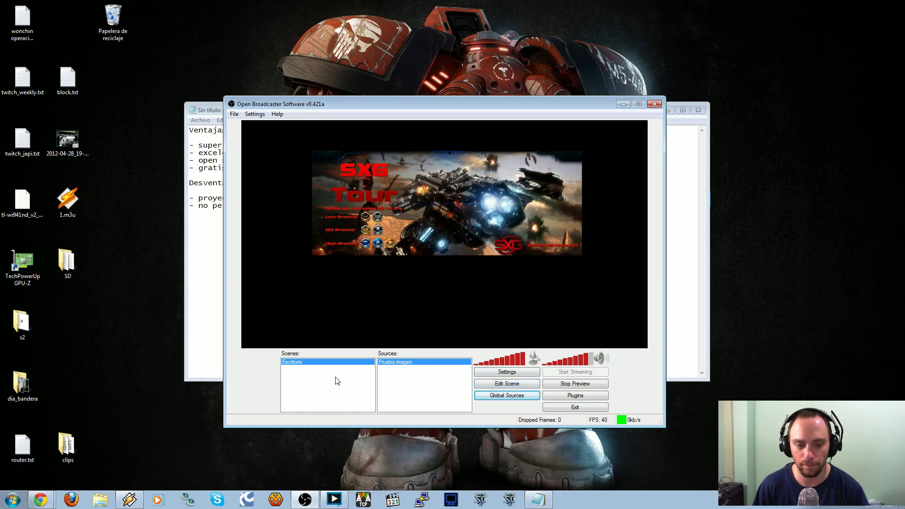
Add a new scene named Juego.
right_click(304, 392)
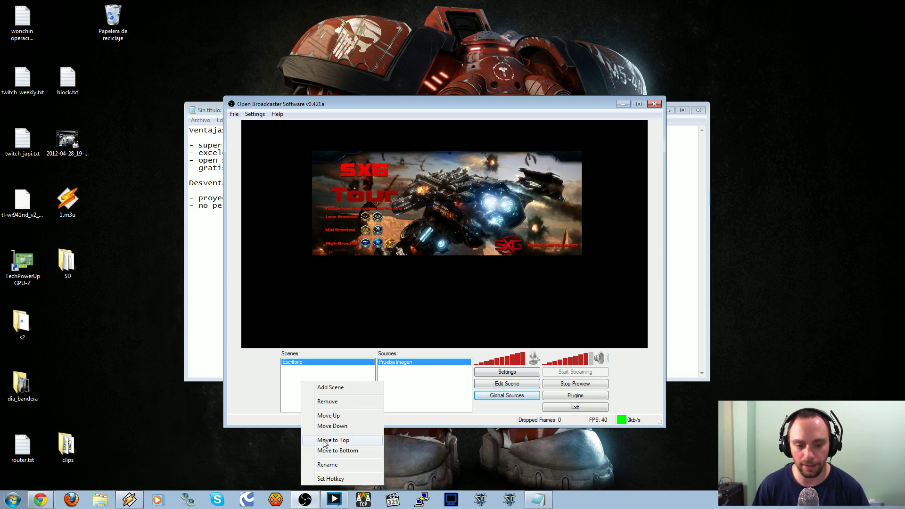
click(329, 391)
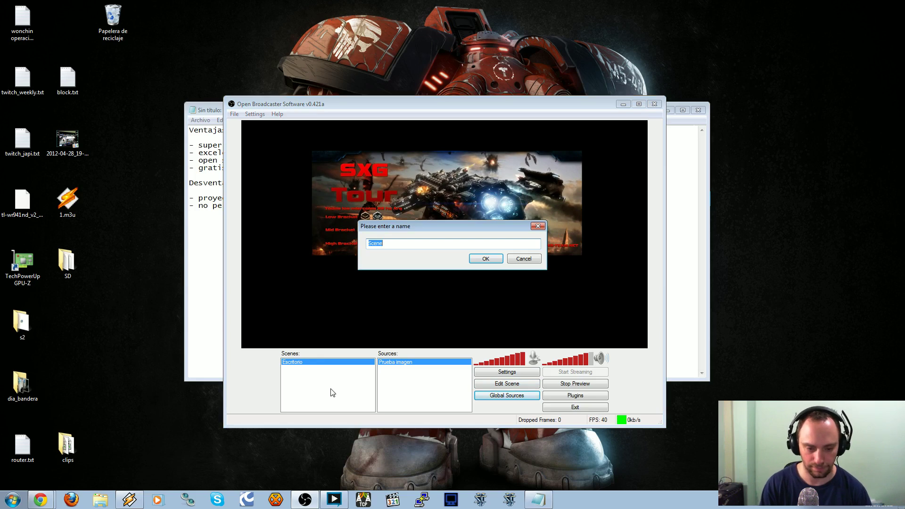
text(Juego)
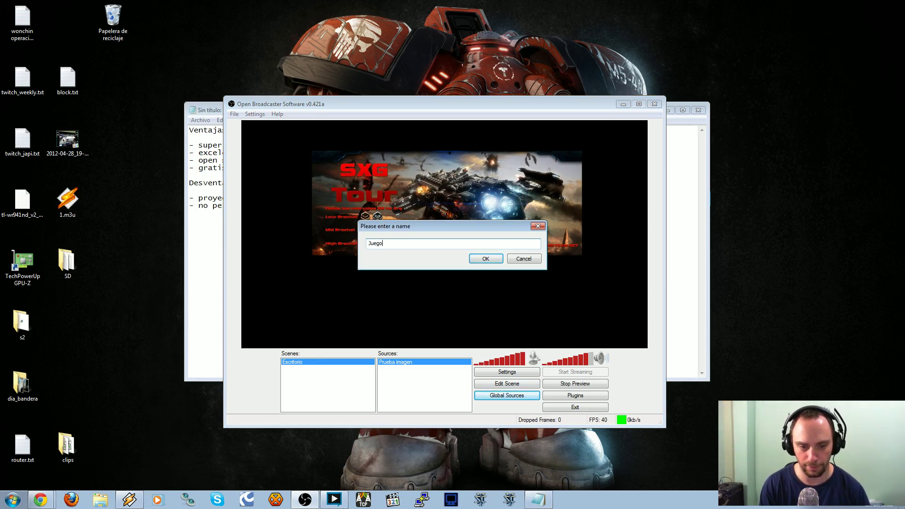
key(Return)
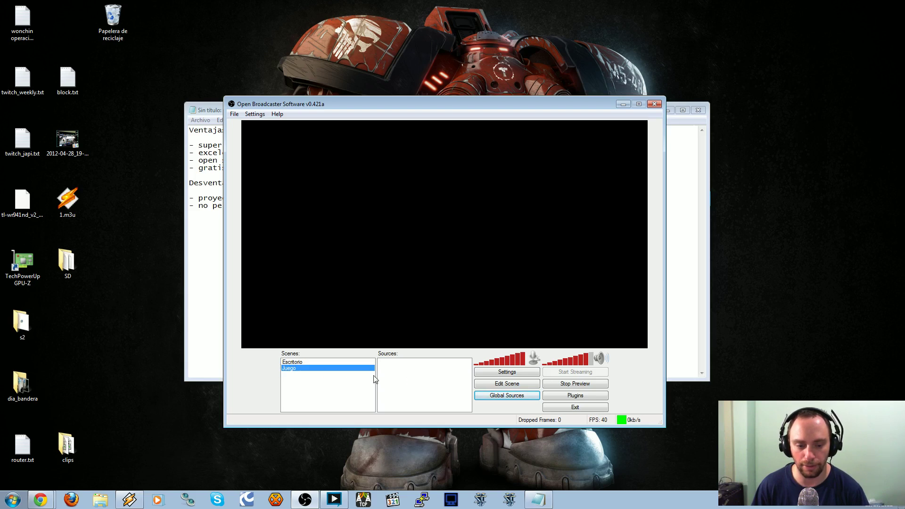
Switch back and forth between the Escritorio and Juego scenes to compare their previews, ending on Juego.
click(296, 362)
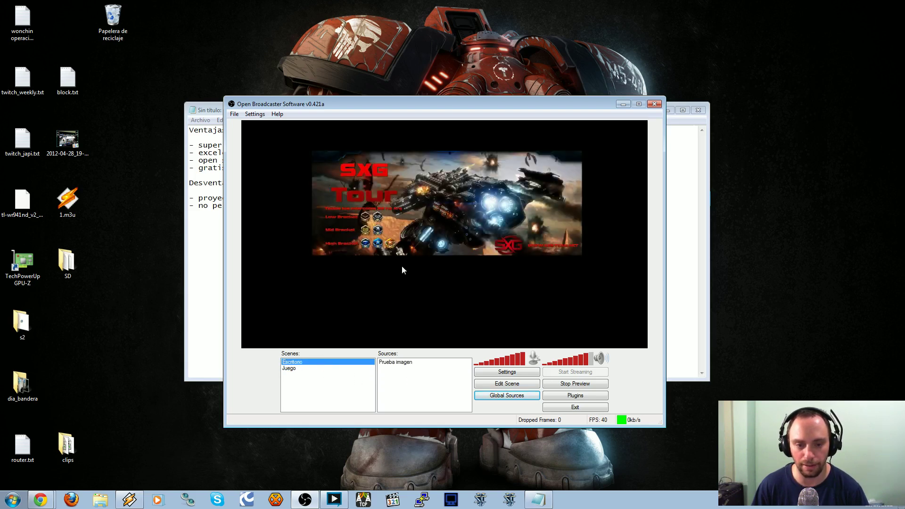
click(292, 369)
click(293, 362)
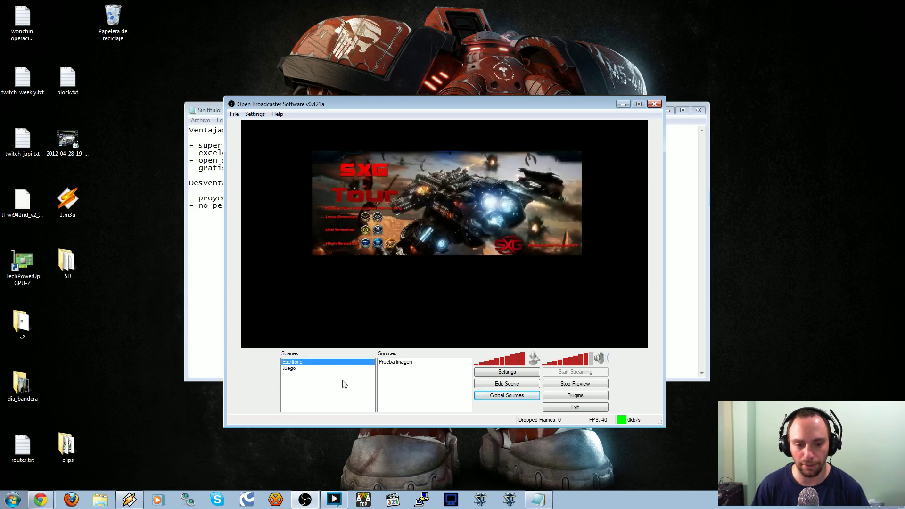
click(304, 369)
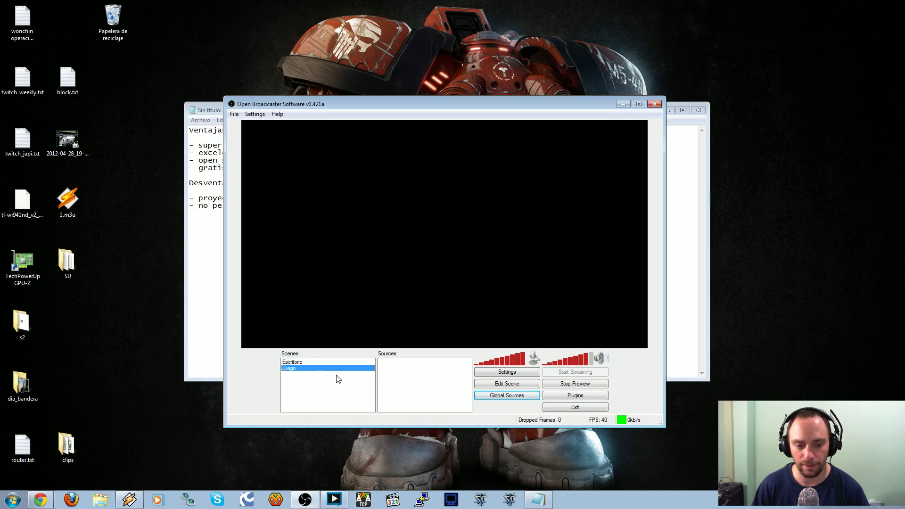
click(300, 362)
click(301, 368)
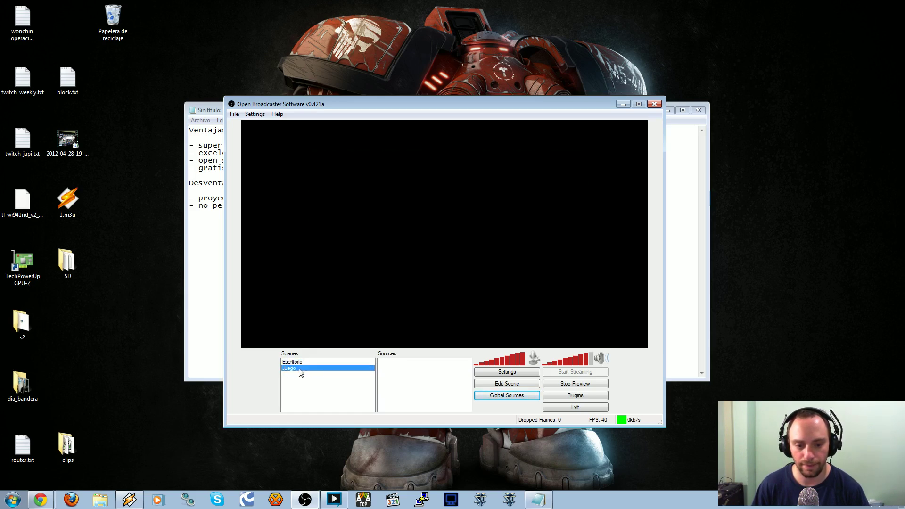
Add a software capture source to the Juego scene with its default name, using Monitor Capture of monitor 1.
right_click(402, 383)
click(421, 388)
click(486, 259)
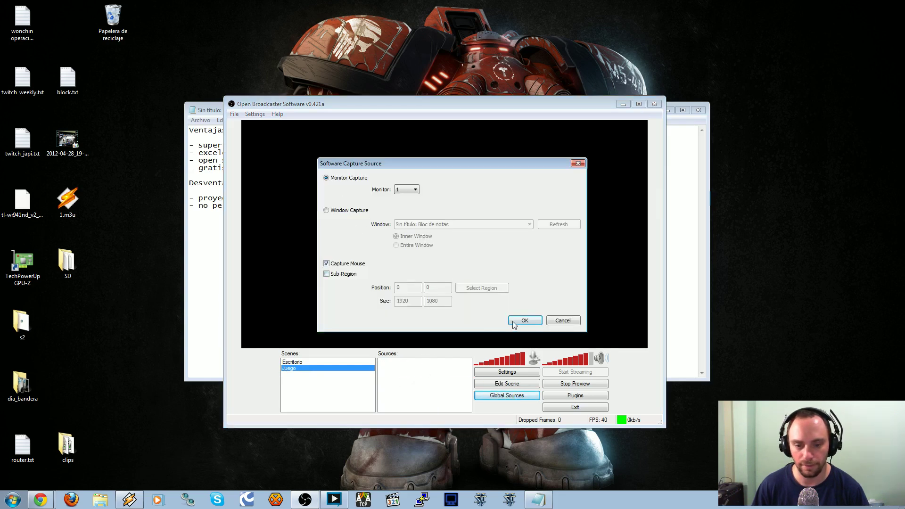
click(523, 321)
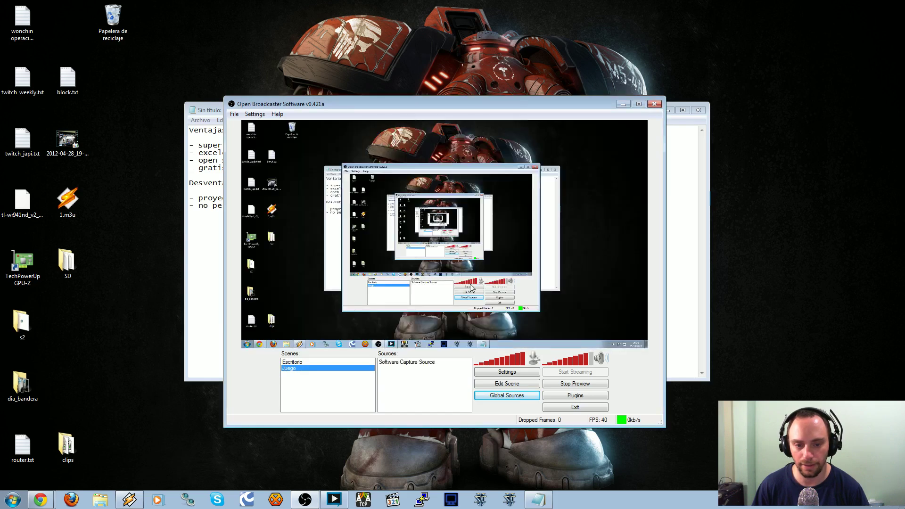
Check how the preview changes between the Escritorio image and the Juego monitor capture, ending on the Escritorio scene.
click(292, 361)
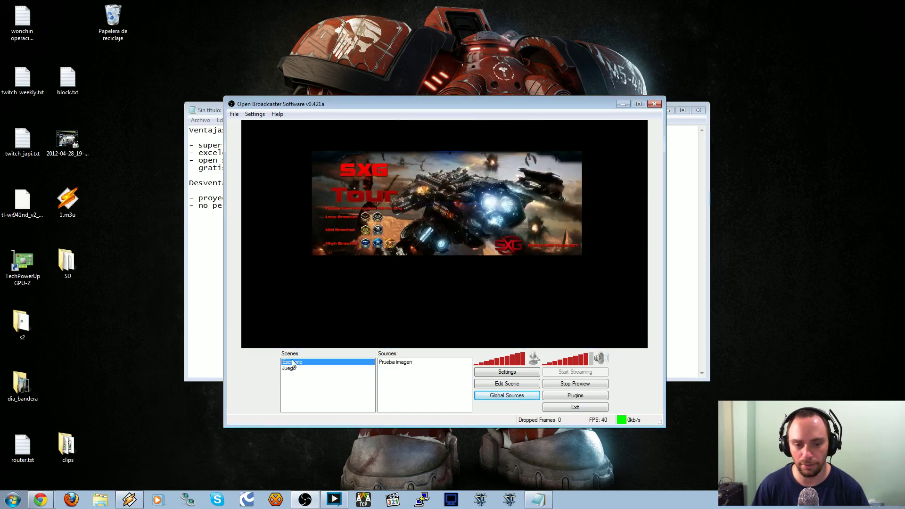
click(293, 368)
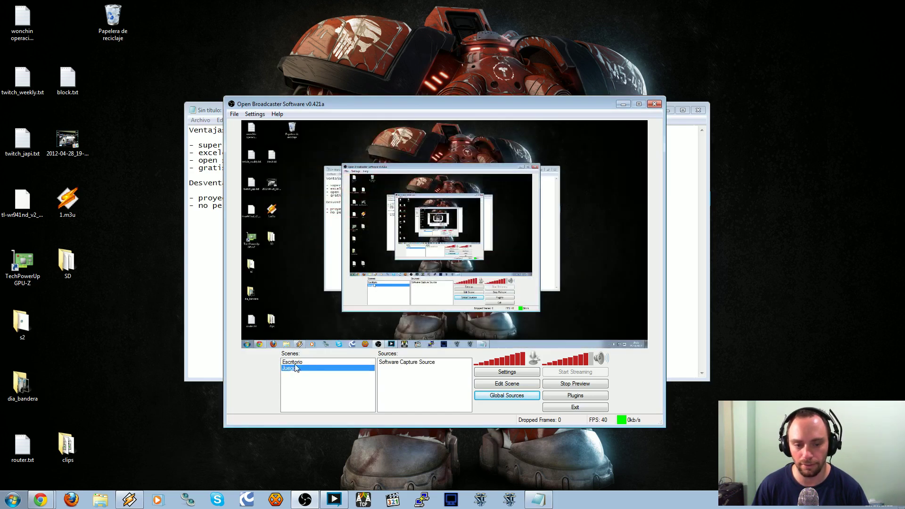
click(295, 362)
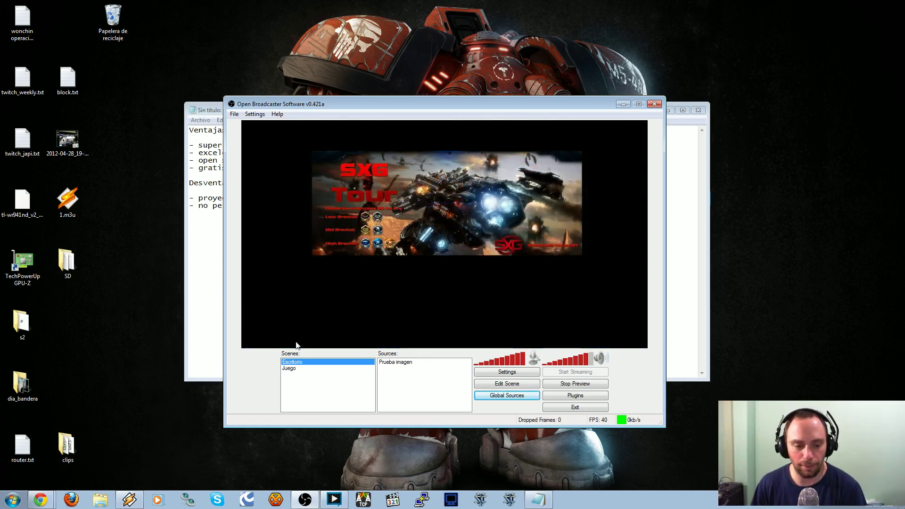
Assign CTRL + 1 as the hotkey of the Escritorio scene and test it from the Juego scene.
right_click(291, 362)
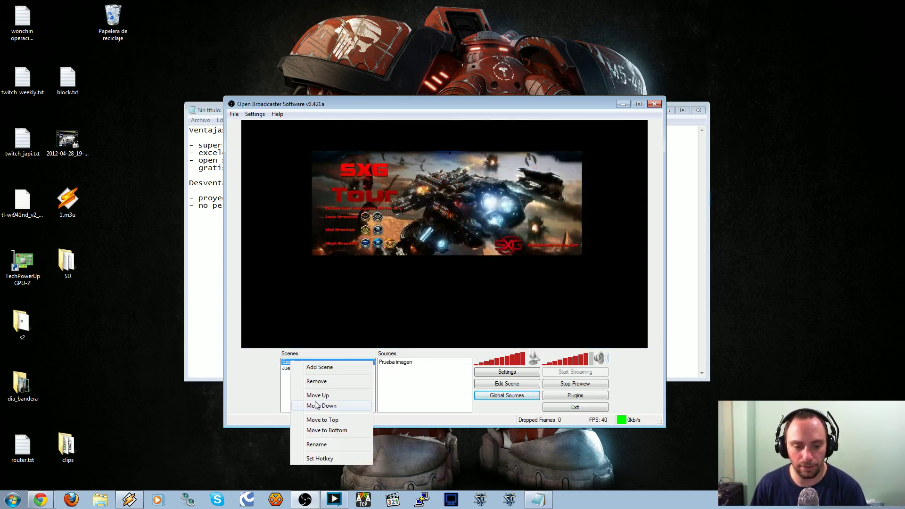
click(319, 459)
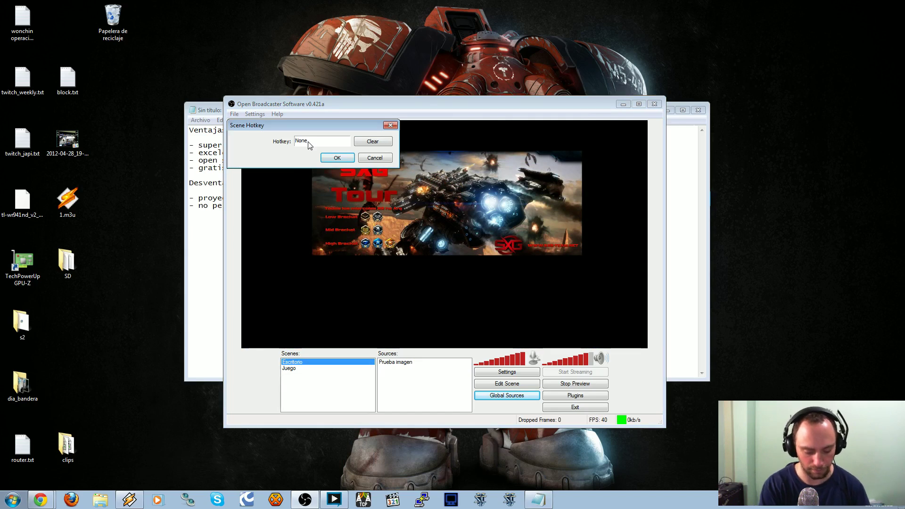
key(ctrl+1)
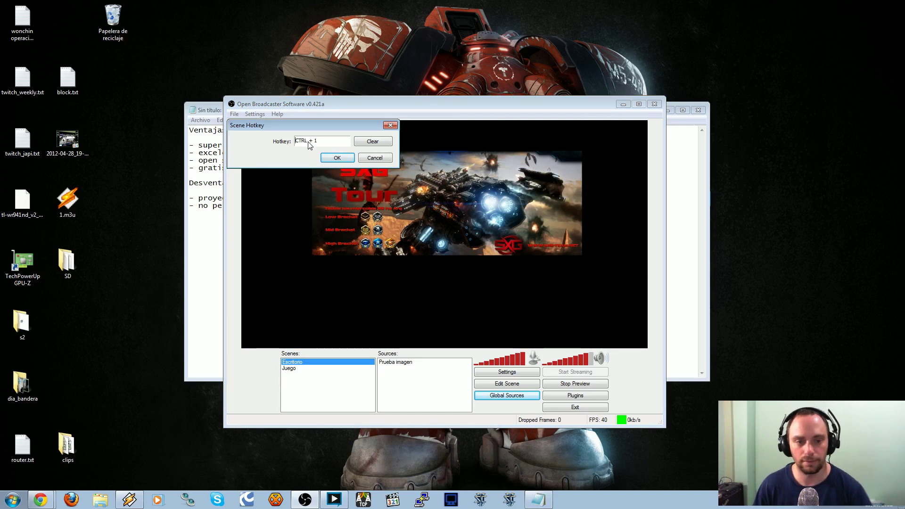
click(337, 158)
click(294, 369)
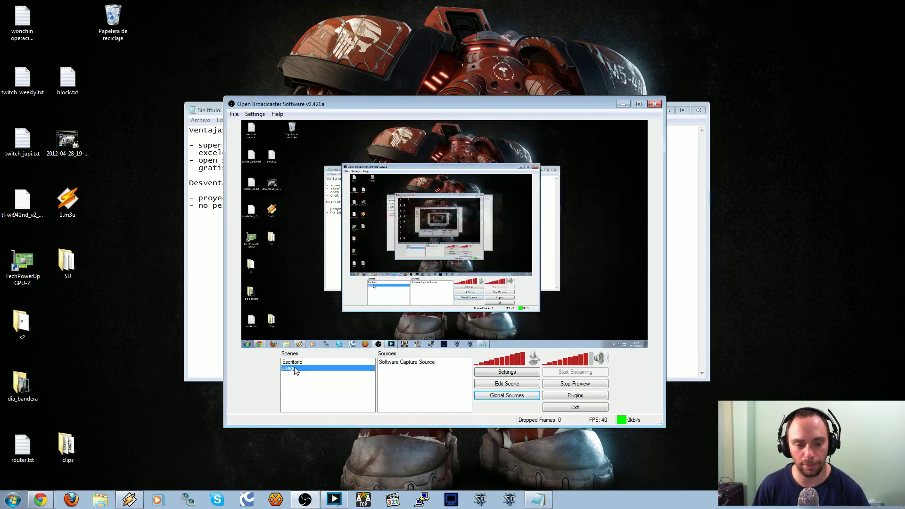
key(ctrl+1)
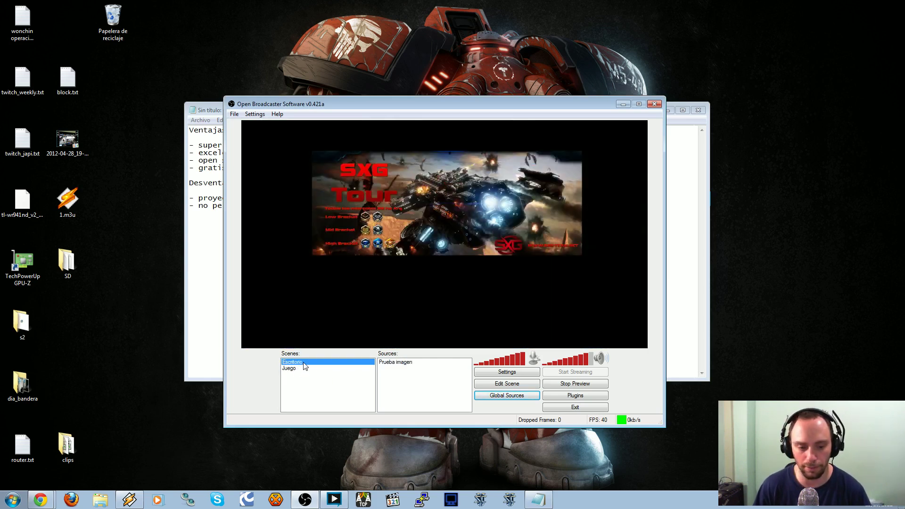
Clear the hotkey assigned to the Escritorio scene.
right_click(304, 363)
click(334, 461)
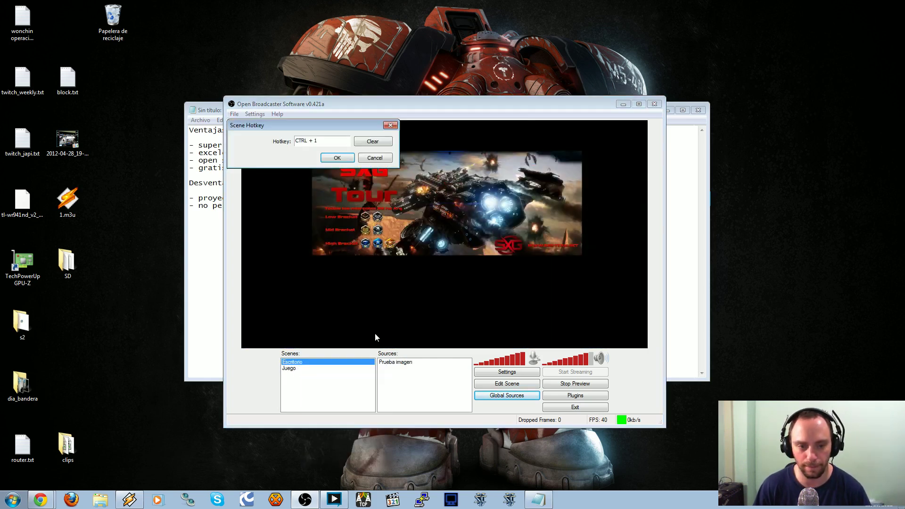
click(372, 142)
click(337, 158)
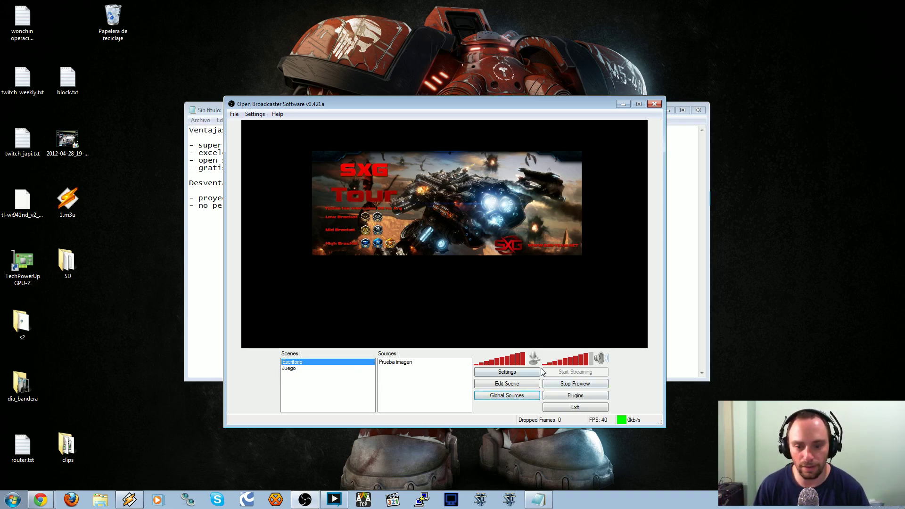
Stop the stream preview and switch the setting profile to Japi bot.
click(573, 385)
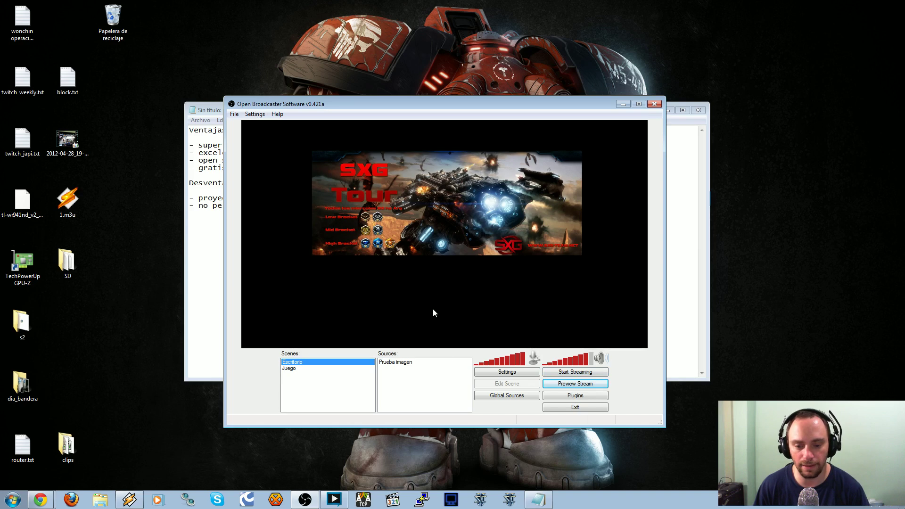
click(254, 114)
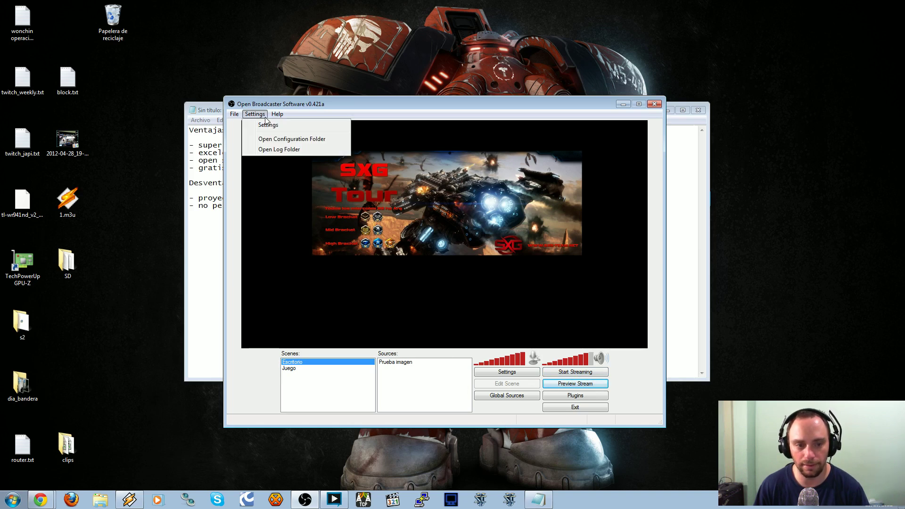
click(261, 125)
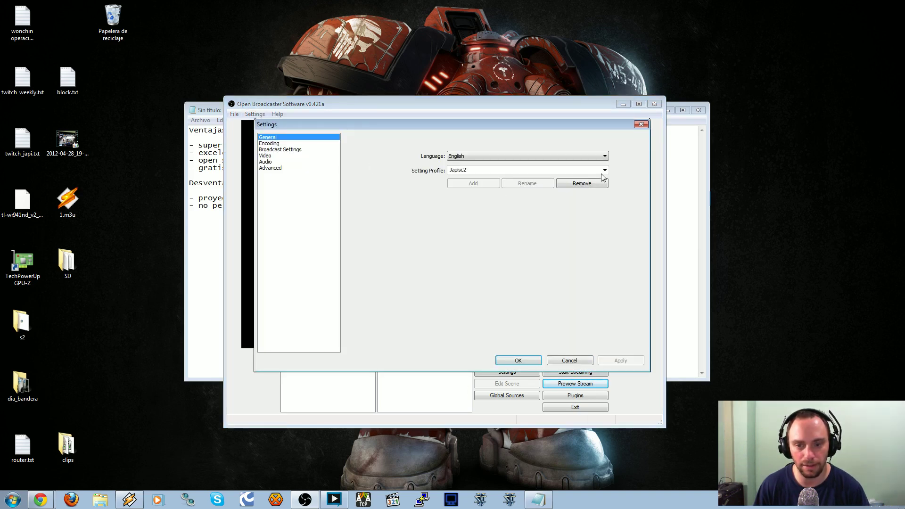
click(604, 170)
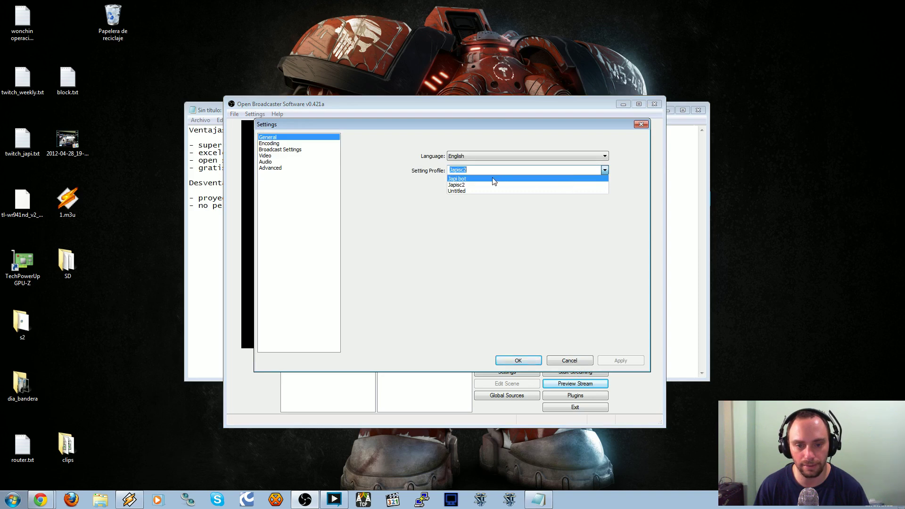
click(471, 178)
click(527, 362)
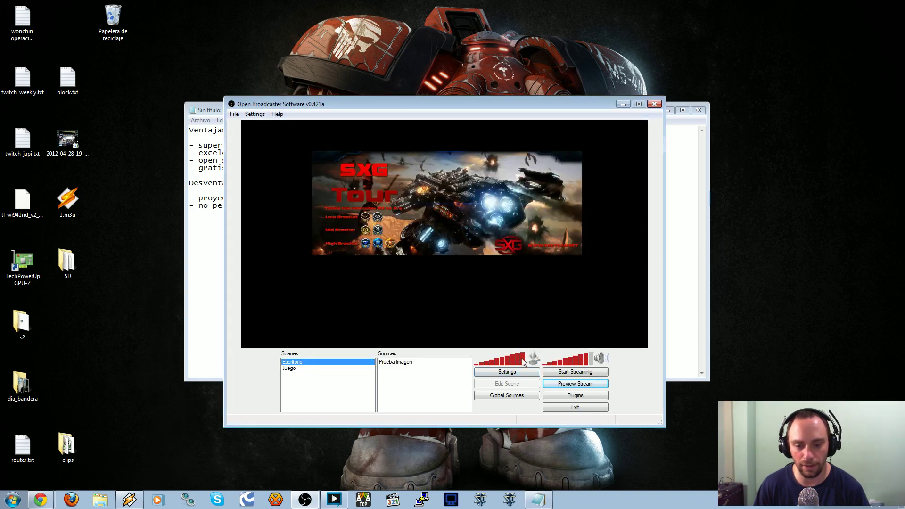
Mute the microphone and run a short live stream of the Escritorio scene, stopping it again.
click(508, 363)
click(524, 362)
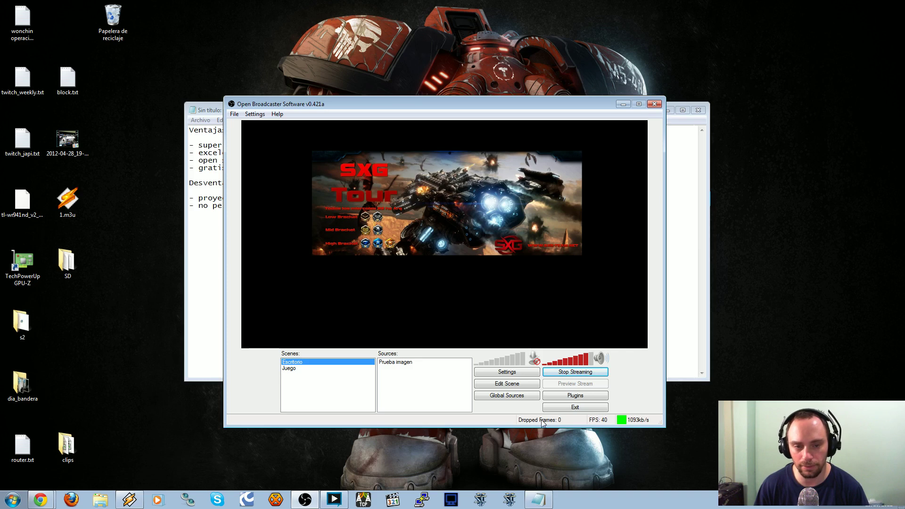
click(581, 374)
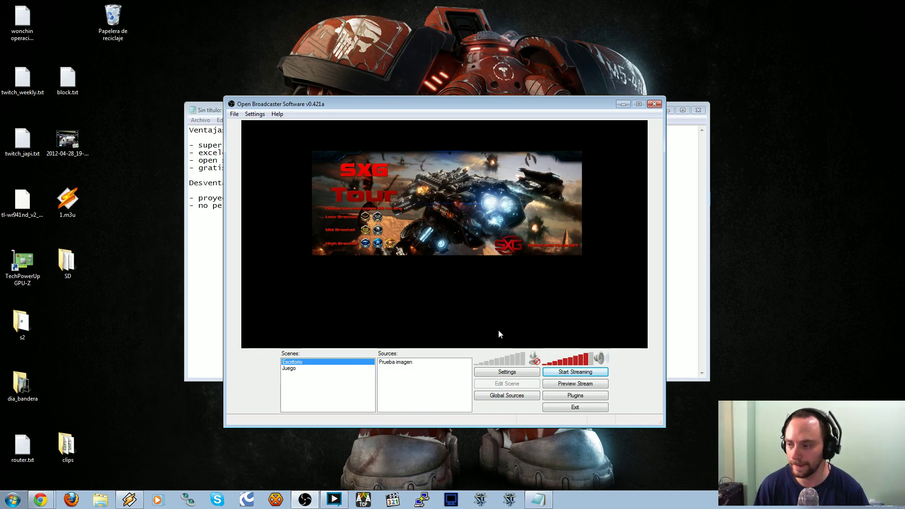
Minimize the notes window with the OBS pros and cons and restart the stream preview of the Escritorio scene.
click(213, 111)
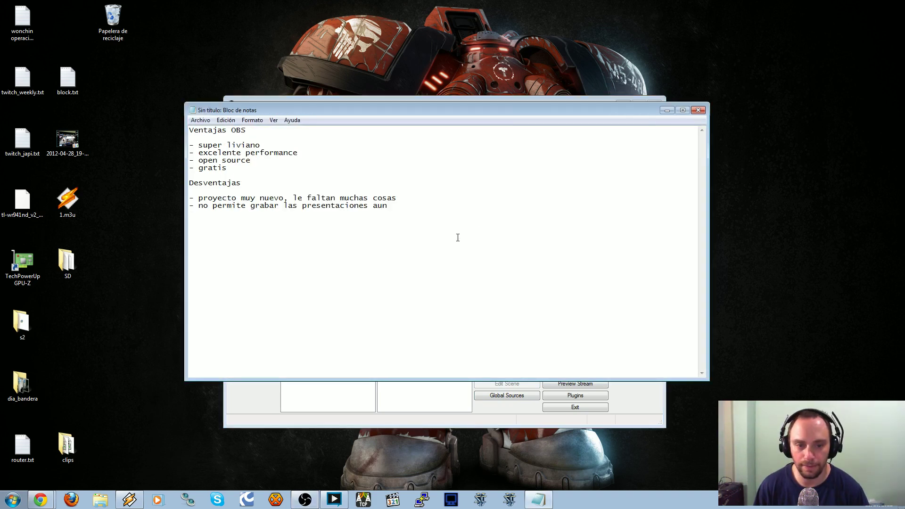
click(666, 113)
drag(429, 107, 439, 104)
click(595, 386)
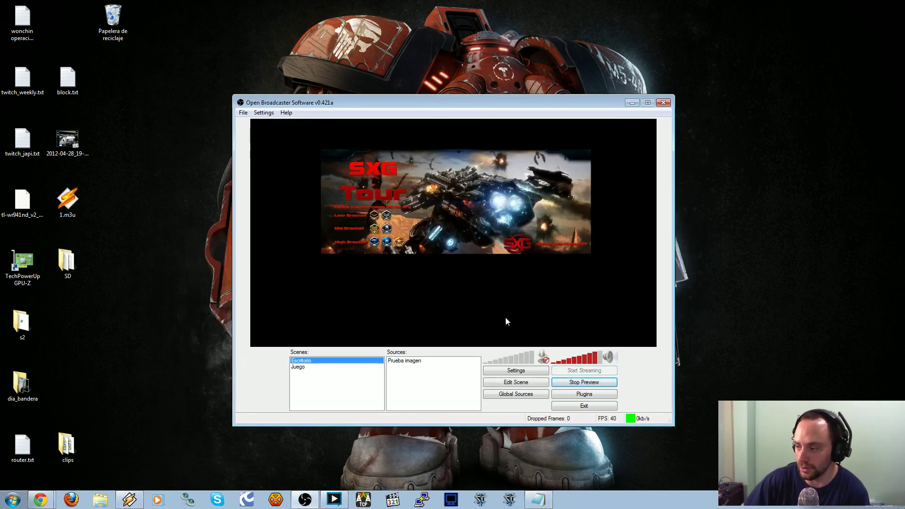